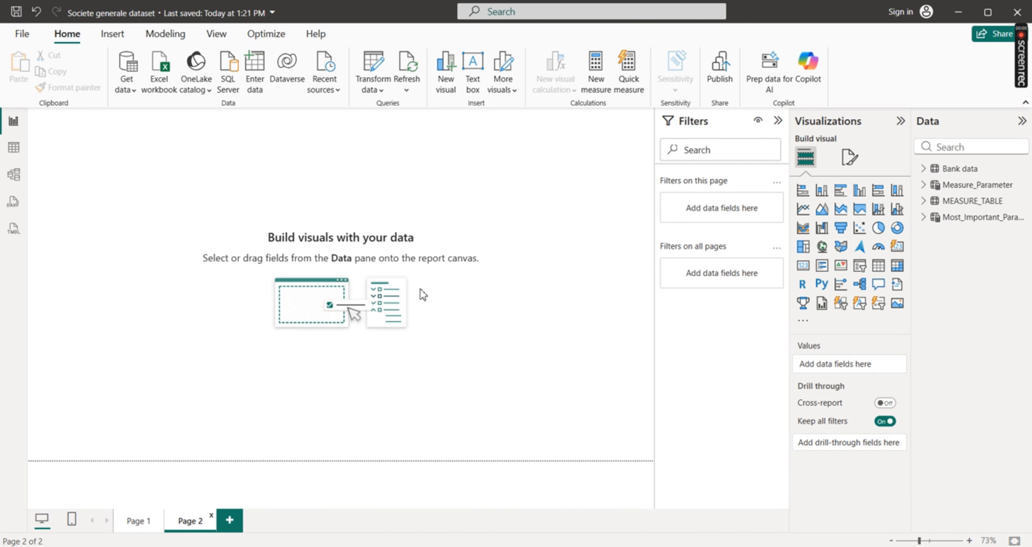
# Make Page 2's canvas background solid black by reducing its transparency to 0%
pyautogui.click(848, 158)
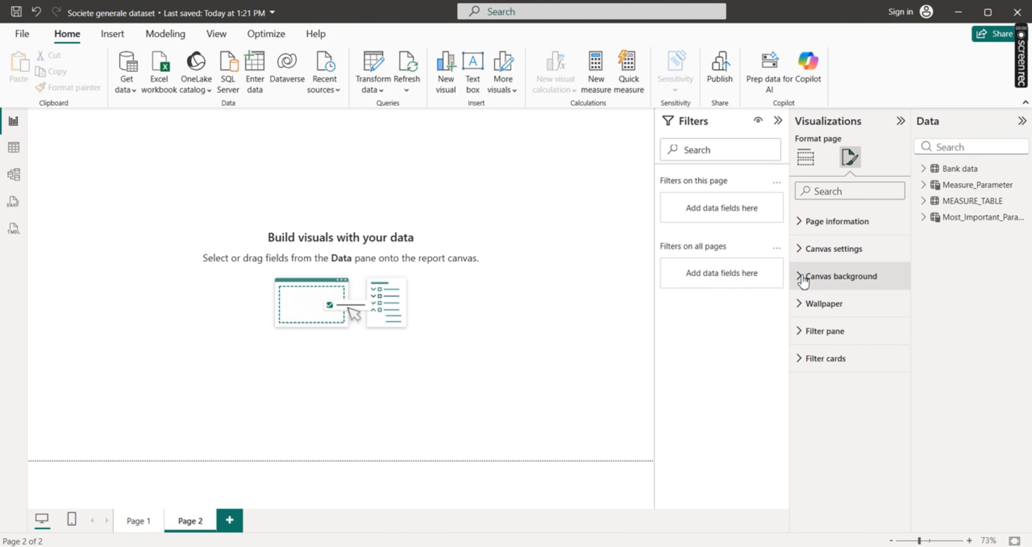
pyautogui.click(536, 277)
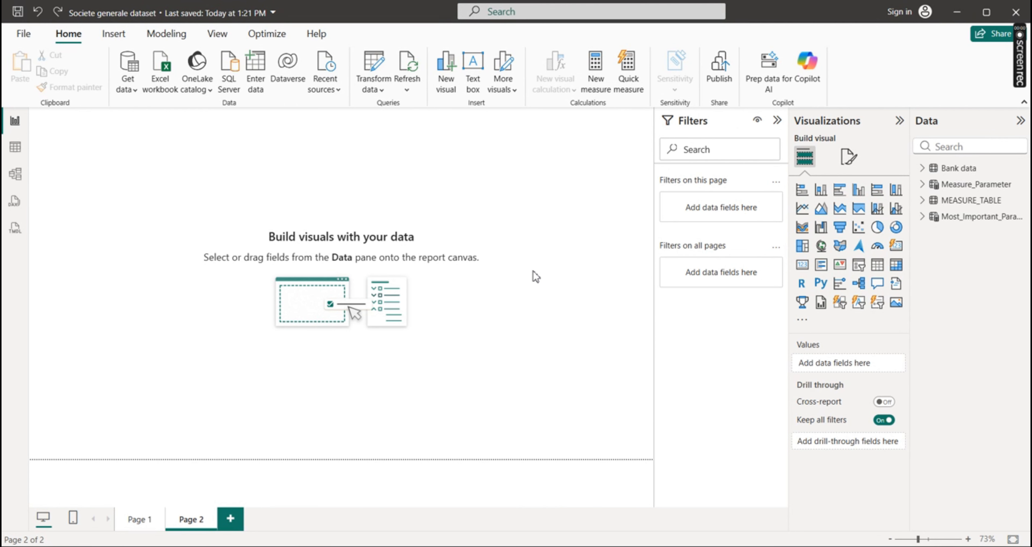
pyautogui.click(853, 158)
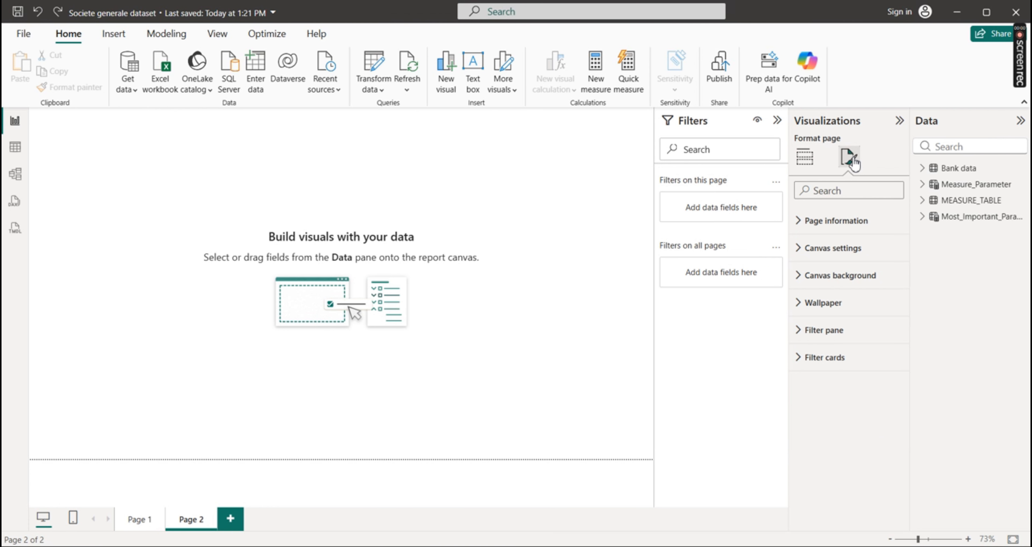
pyautogui.click(802, 277)
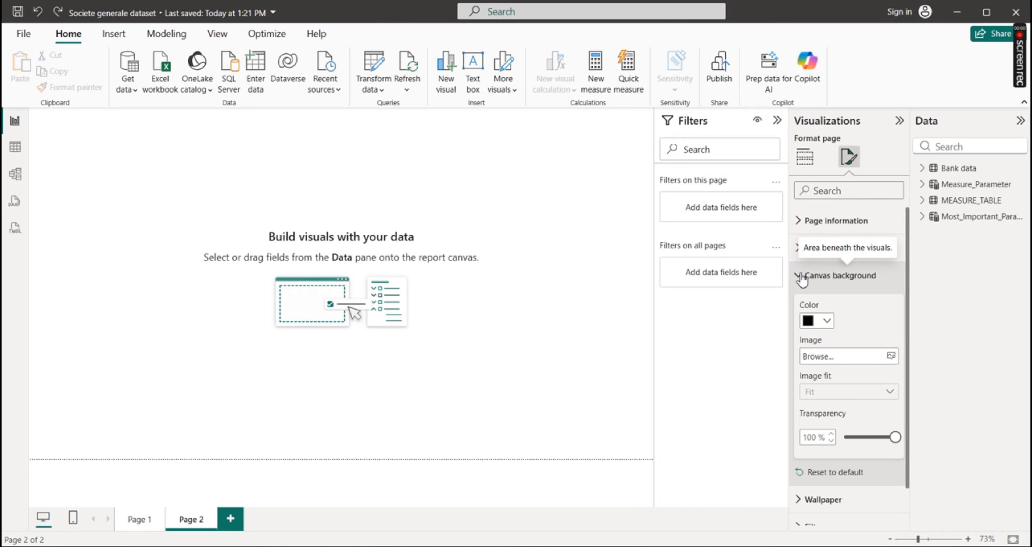
pyautogui.click(828, 321)
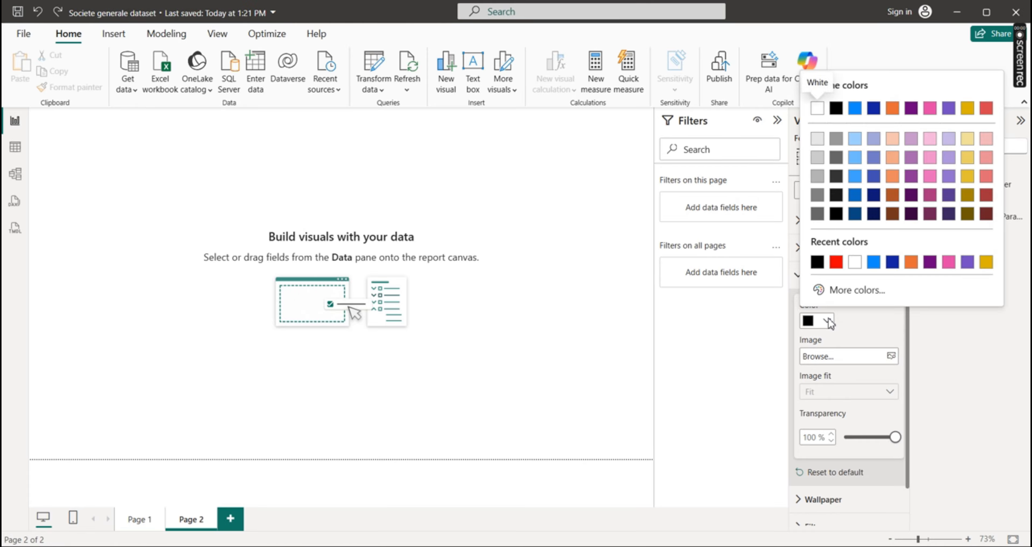
pyautogui.click(828, 321)
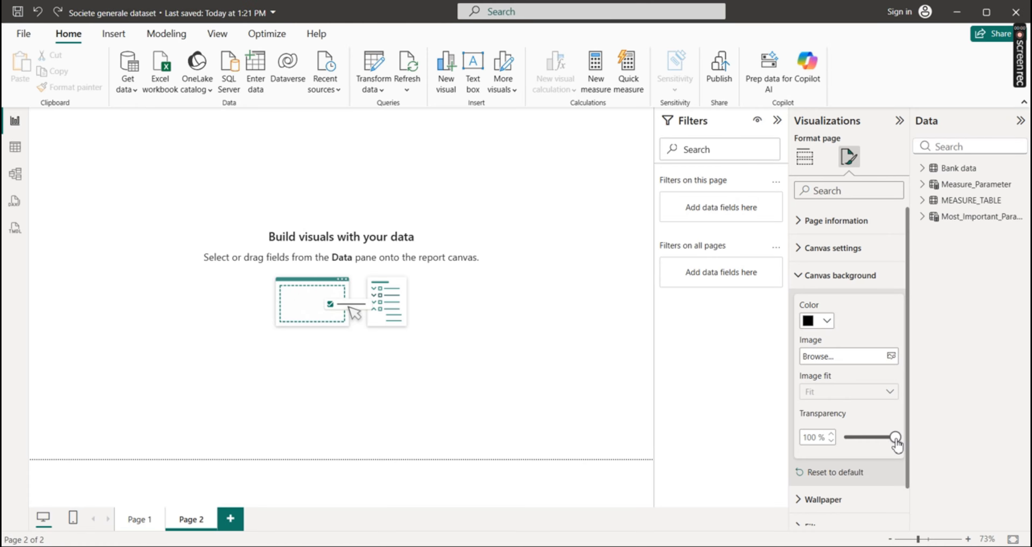
pyautogui.moveTo(895, 438); pyautogui.dragTo(845, 437)
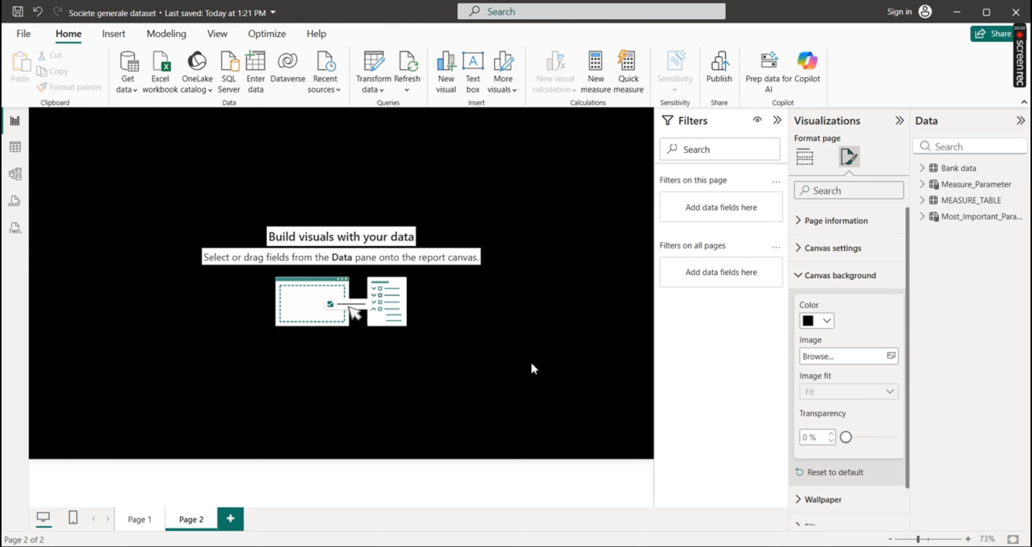
pyautogui.click(799, 275)
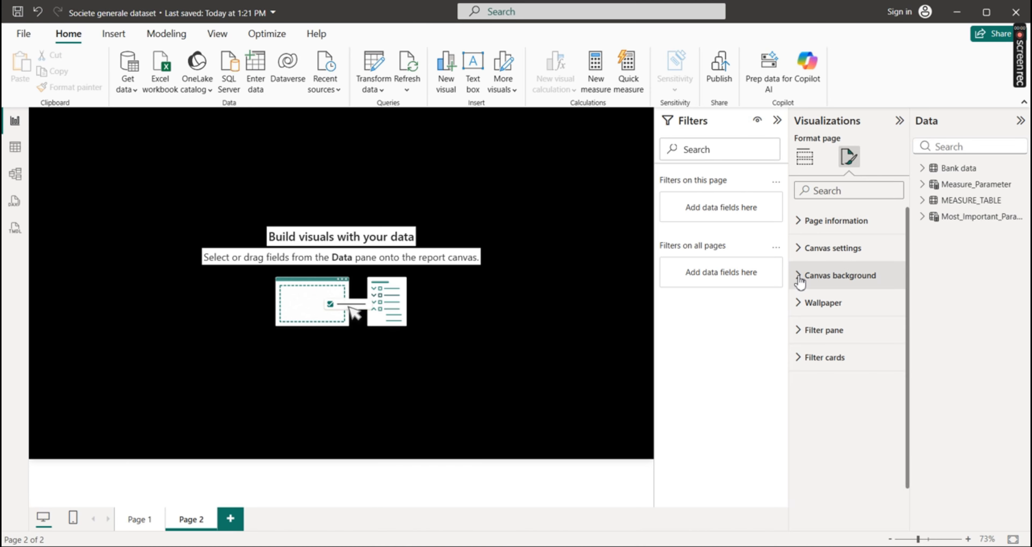
# Set Page 2's wallpaper color to black (#000000), matching the wallpaper used on Page 1
pyautogui.click(801, 302)
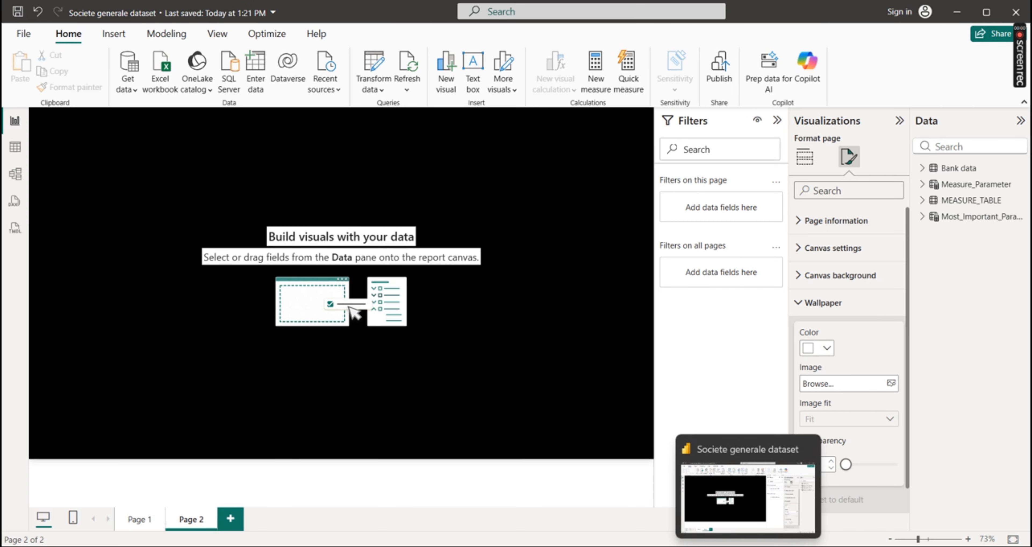
pyautogui.click(140, 520)
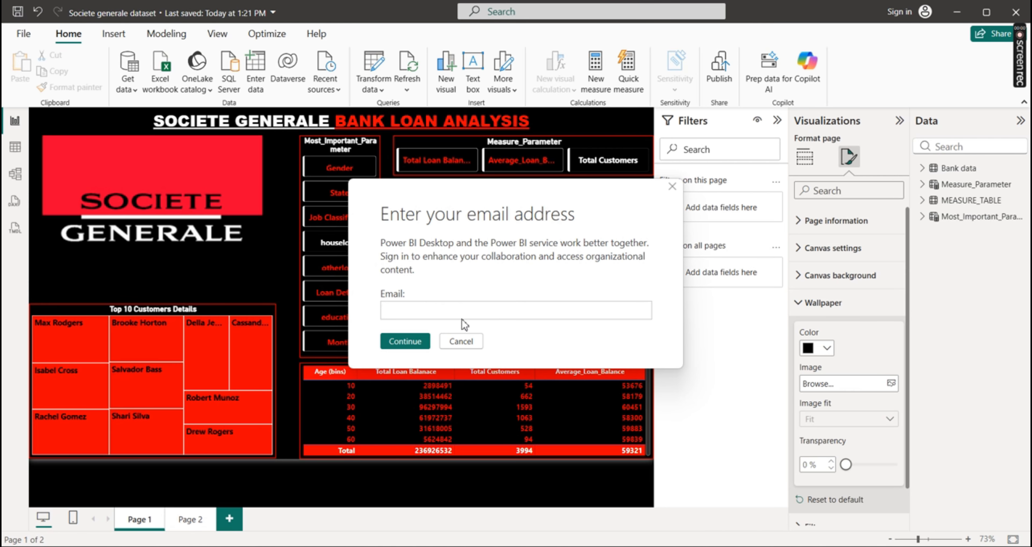
pyautogui.click(461, 341)
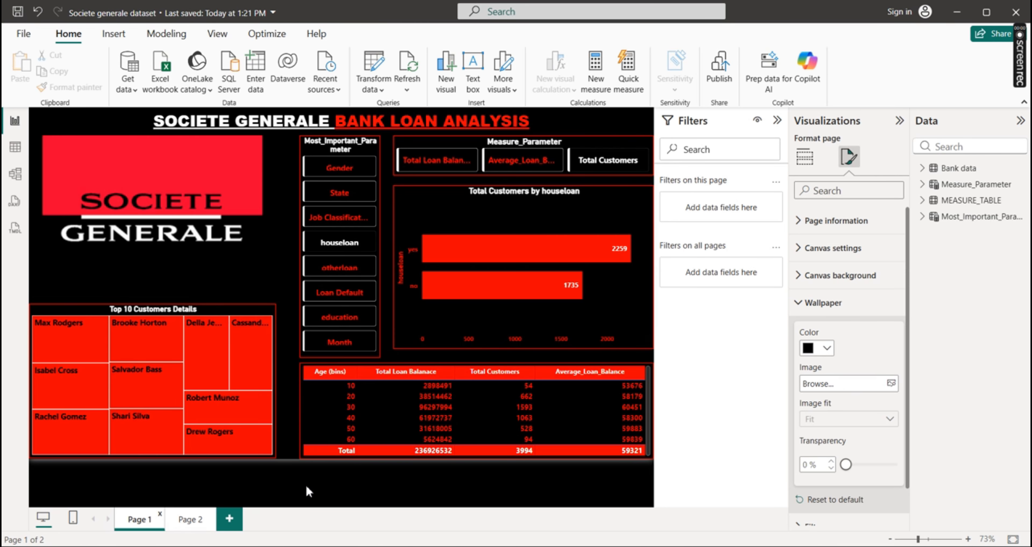
pyautogui.click(190, 520)
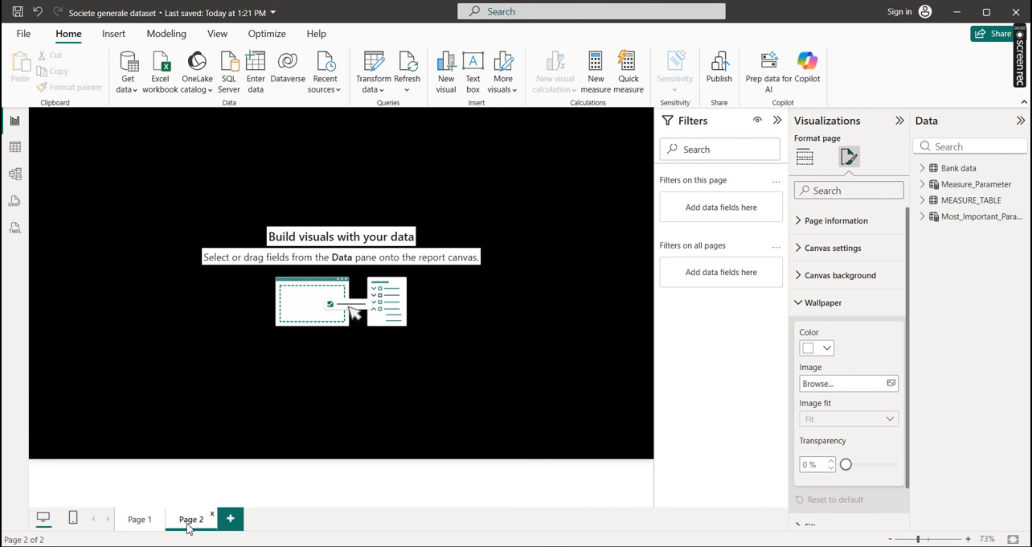
pyautogui.click(827, 347)
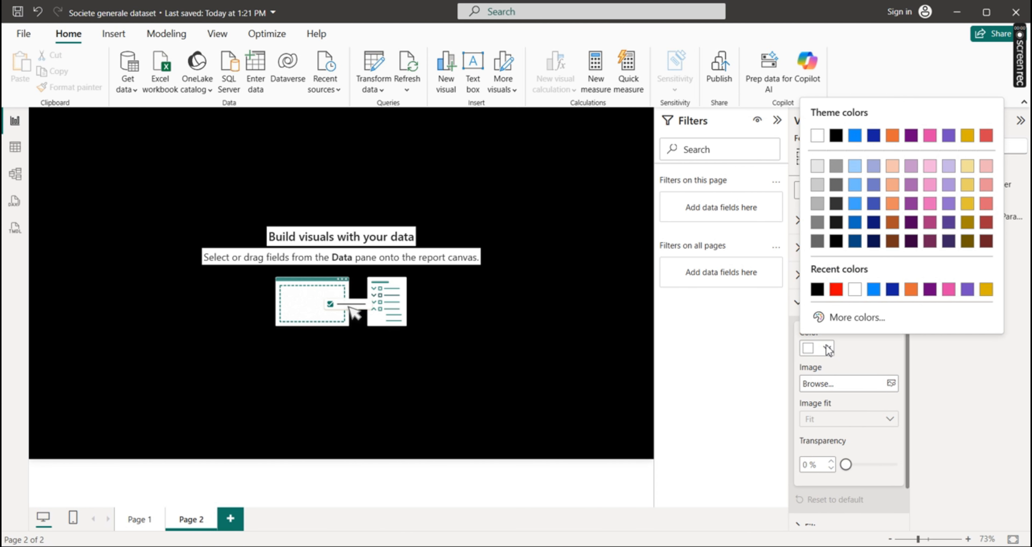
pyautogui.click(817, 289)
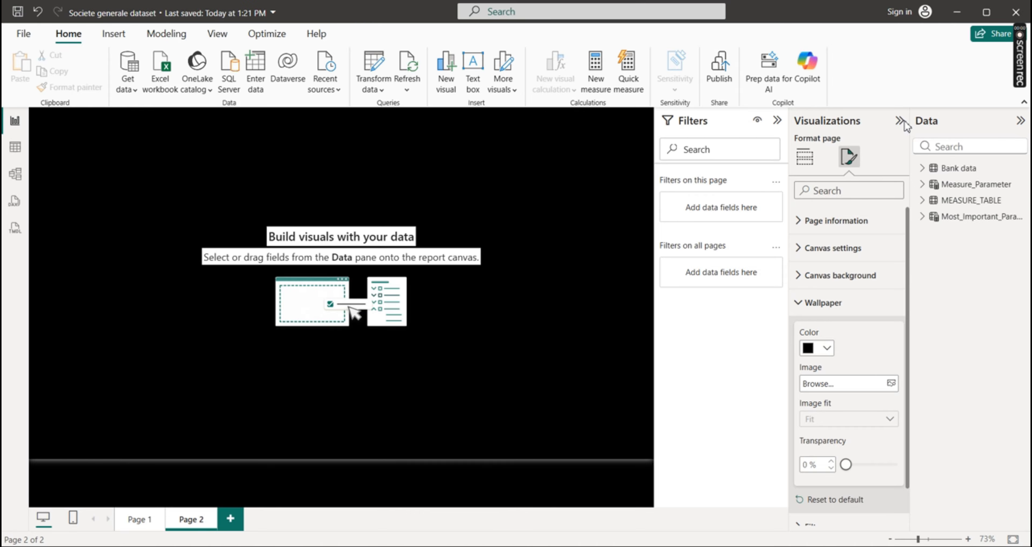
pyautogui.click(470, 182)
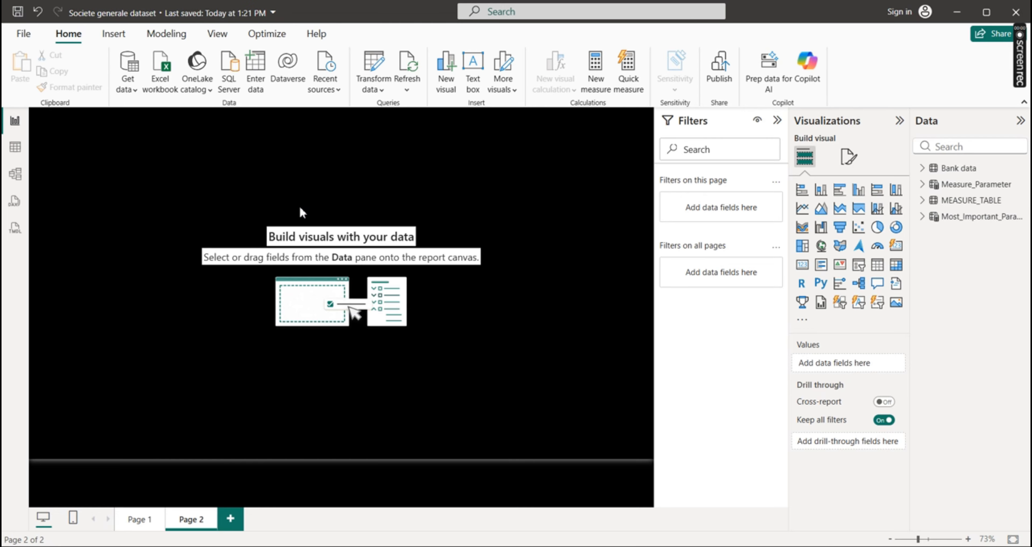
# Copy the title text "SOCIETE GENERALE BANK LOAN ANALYSIS" from Page 1, dismissing the sign-in dialog, and return to Page 2
pyautogui.click(136, 525)
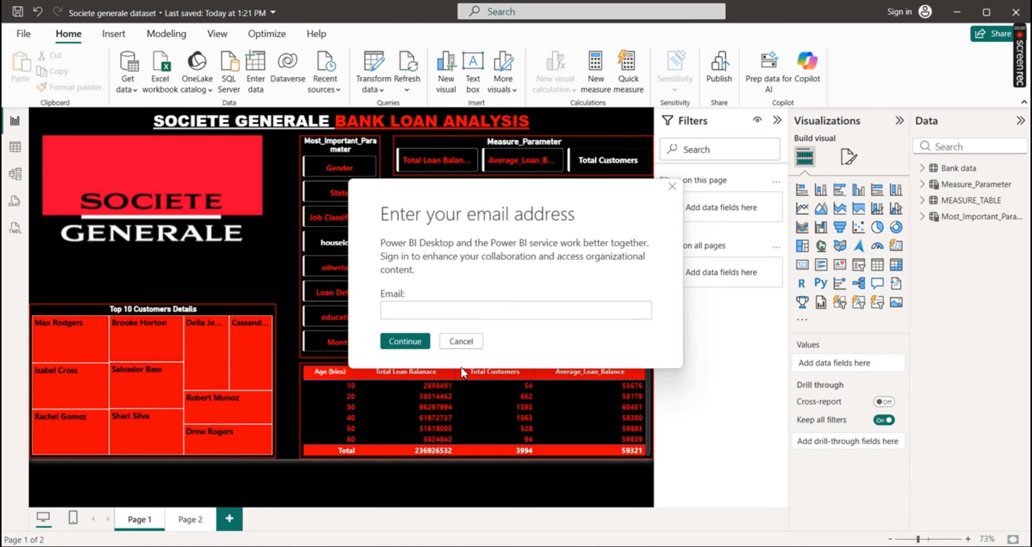
pyautogui.click(469, 342)
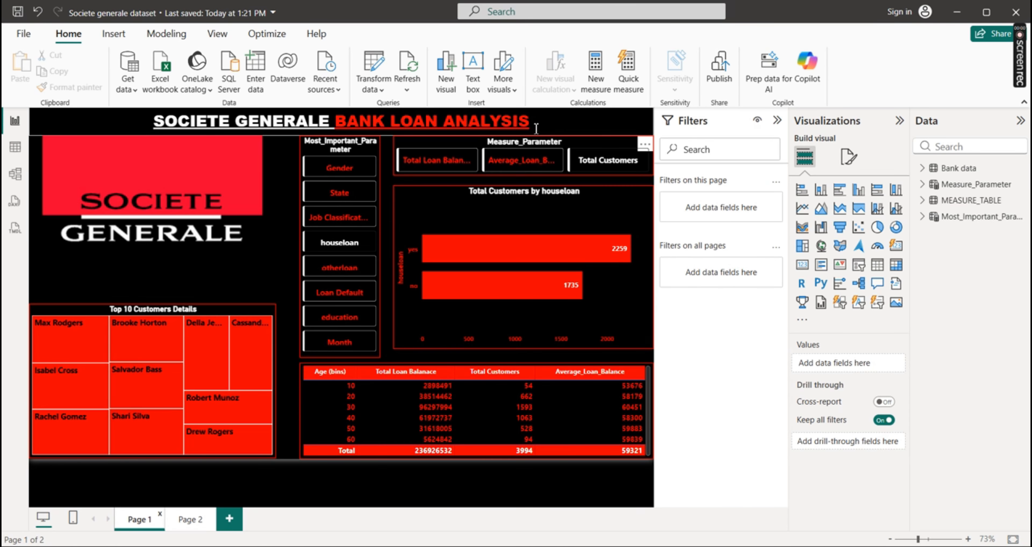
pyautogui.moveTo(537, 128); pyautogui.dragTo(156, 124)
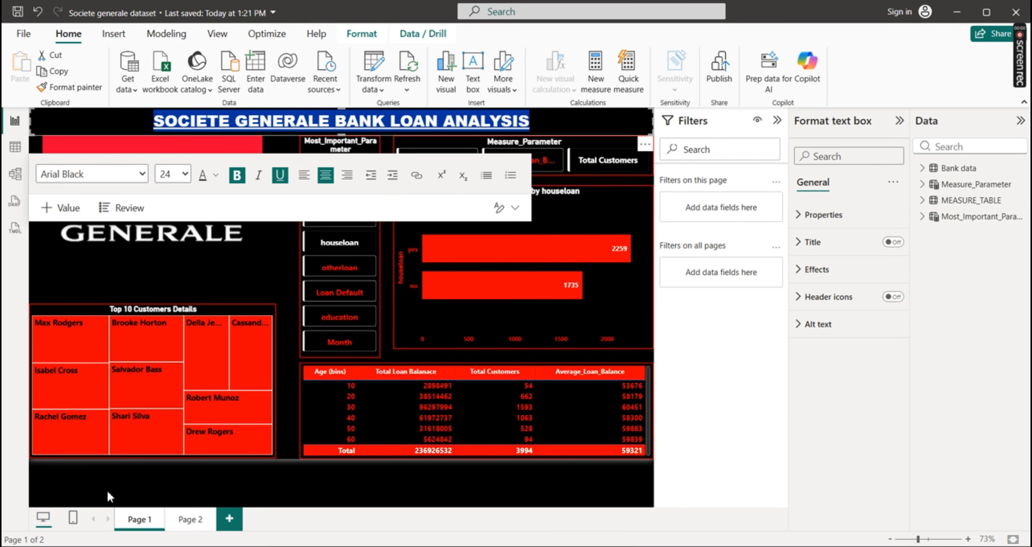
pyautogui.click(186, 525)
pyautogui.click(184, 522)
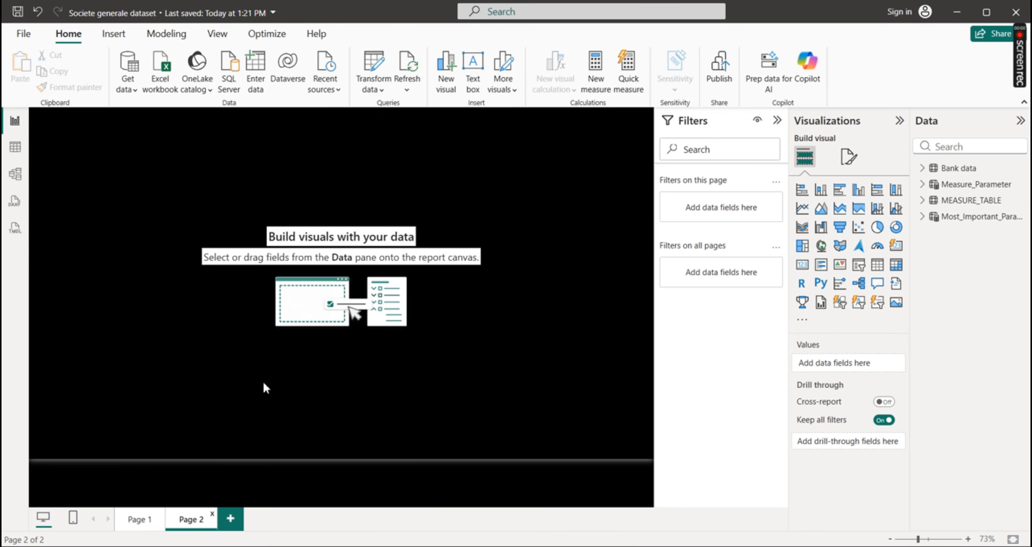
# Insert a text box with the copied title on Page 2 and resize it to a one-line banner spanning the page width
pyautogui.click(479, 78)
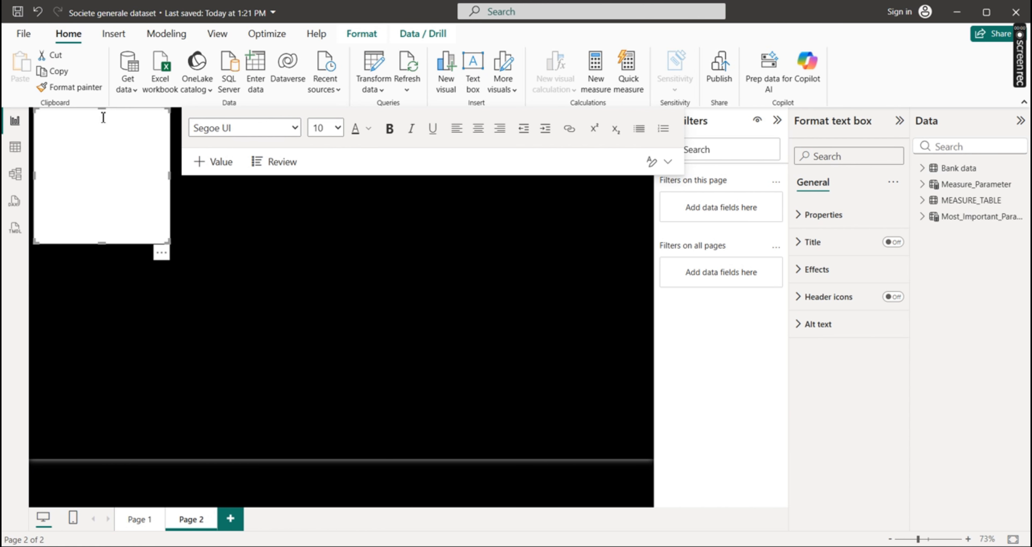
pyautogui.click(93, 127)
pyautogui.write('BANK LOAN ANALYSIS')
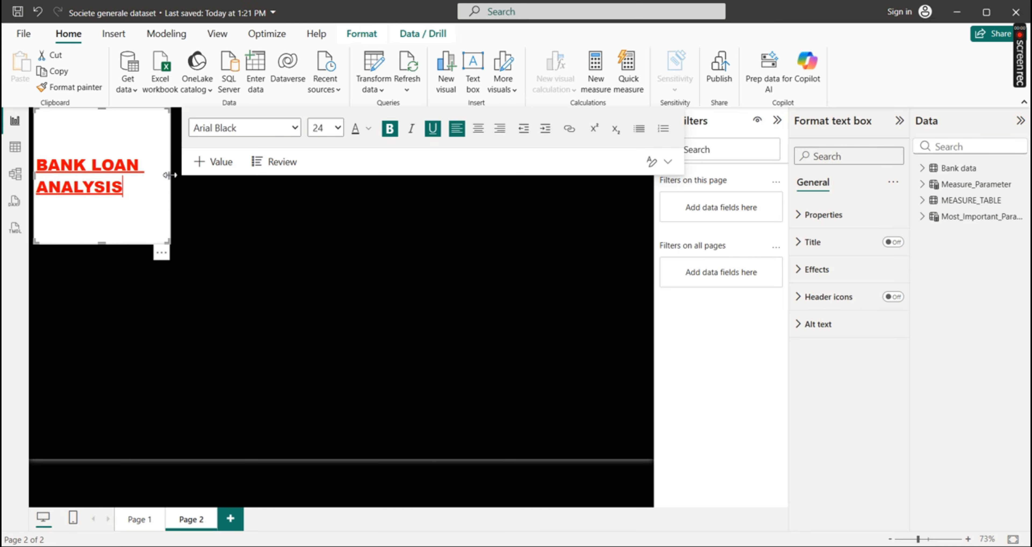
pyautogui.moveTo(170, 176); pyautogui.dragTo(657, 118)
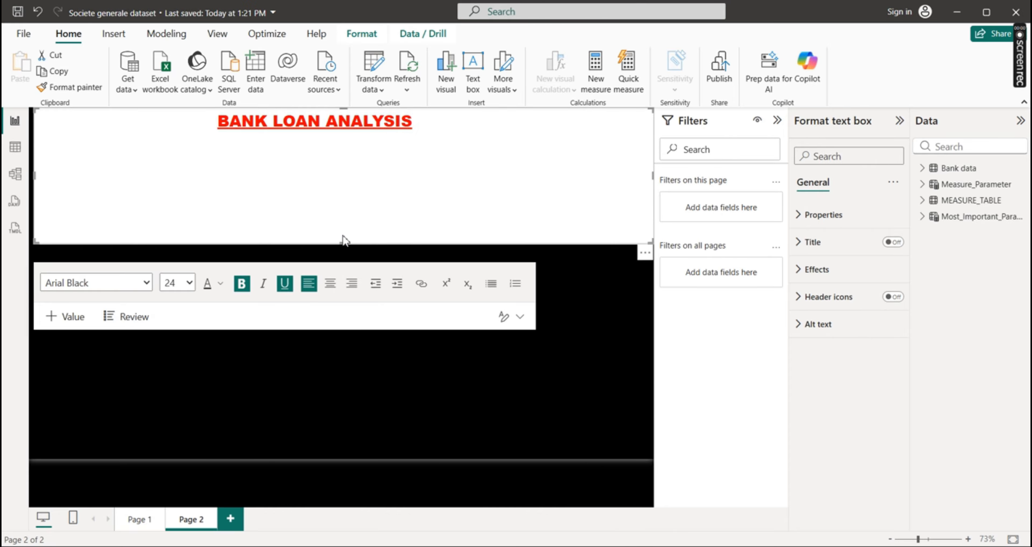
pyautogui.moveTo(343, 241); pyautogui.dragTo(383, 131)
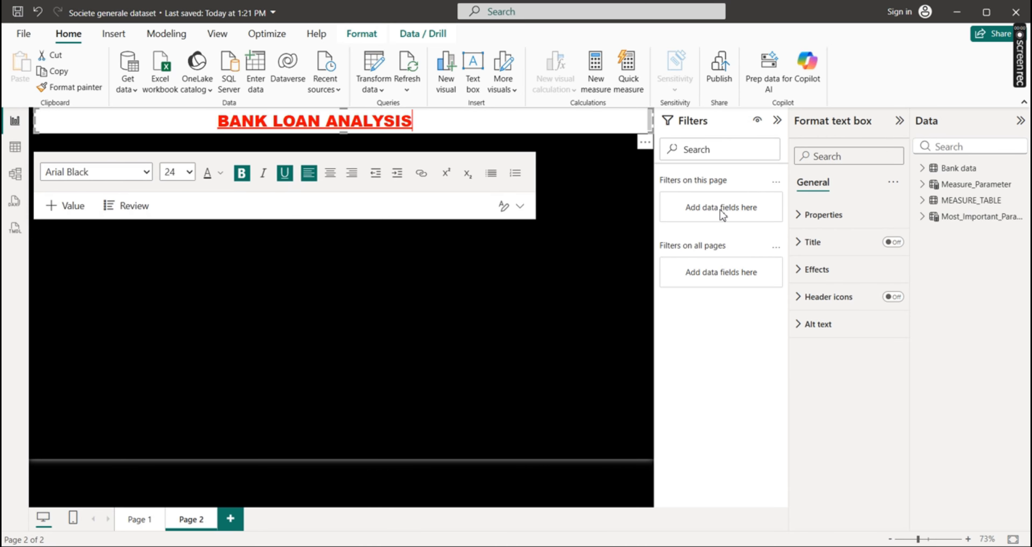
# Turn off the title text box's background and center the whole title text
pyautogui.click(806, 268)
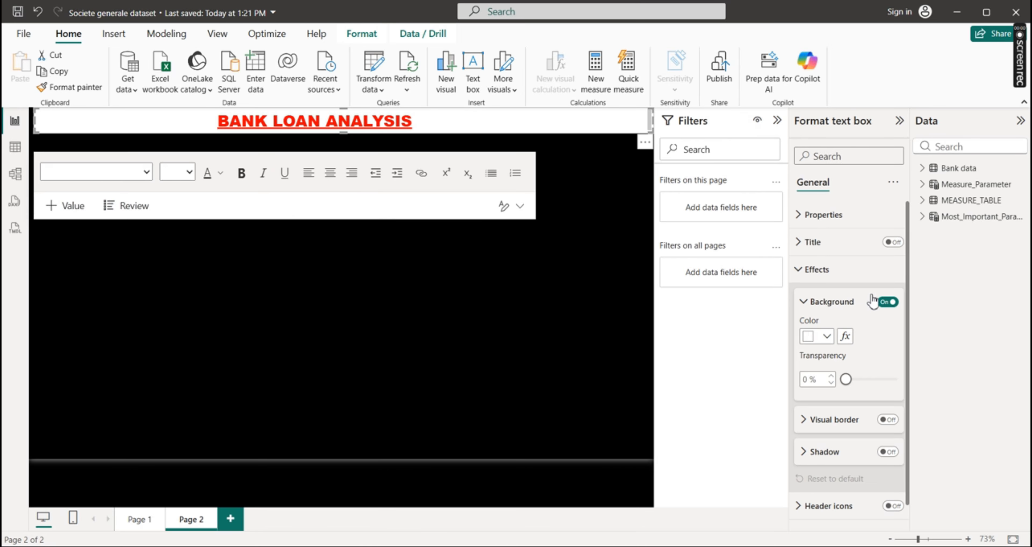
pyautogui.click(886, 303)
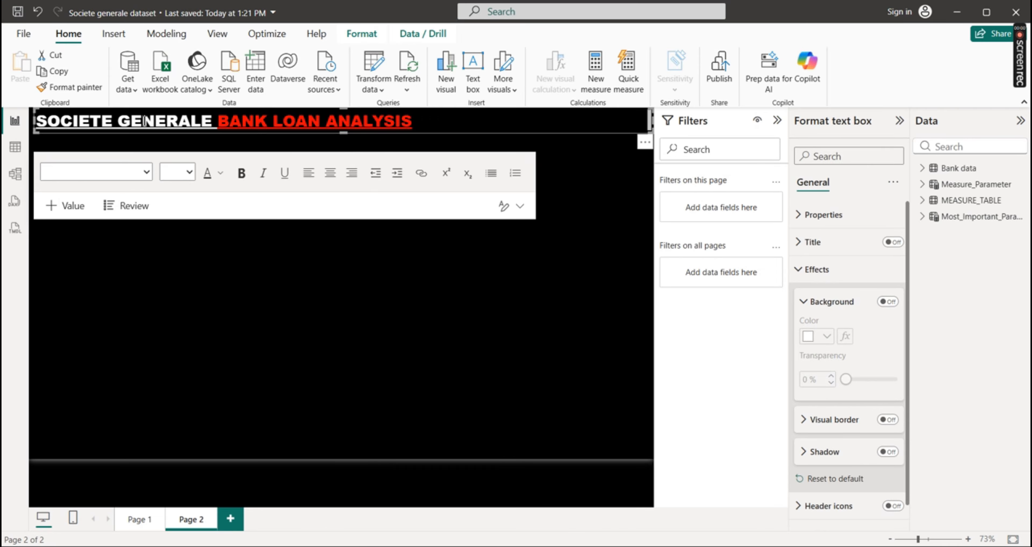
pyautogui.moveTo(422, 121); pyautogui.dragTo(37, 121)
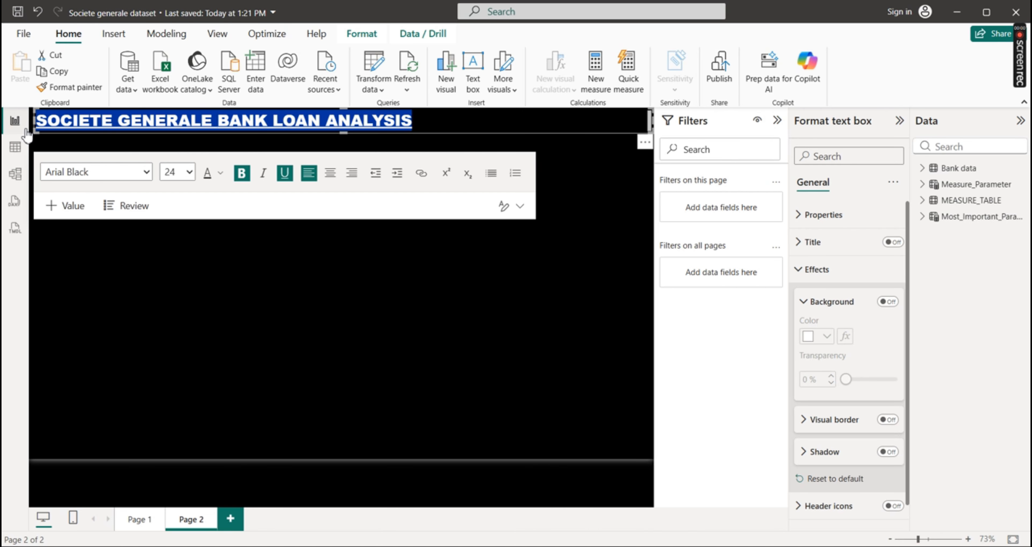
pyautogui.click(336, 181)
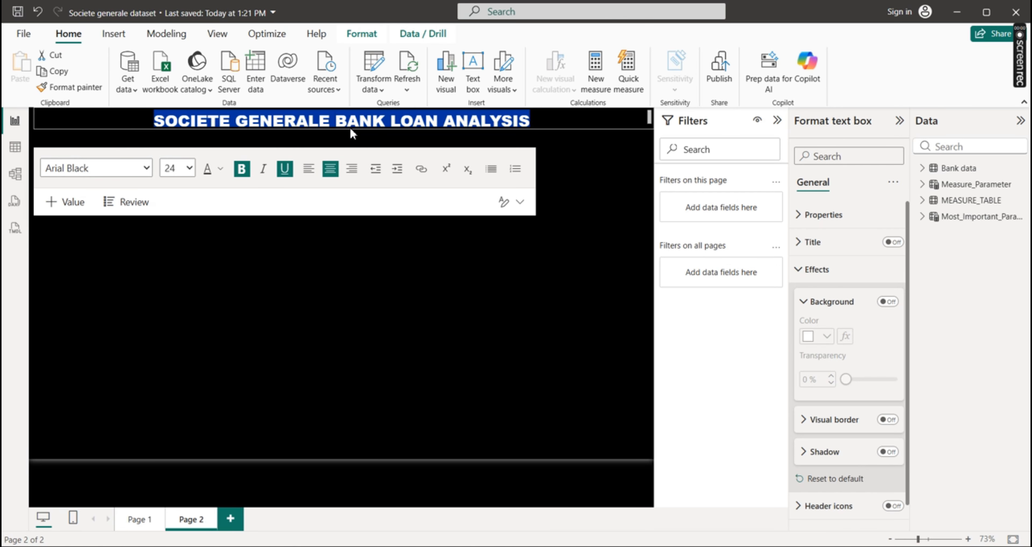
pyautogui.click(514, 310)
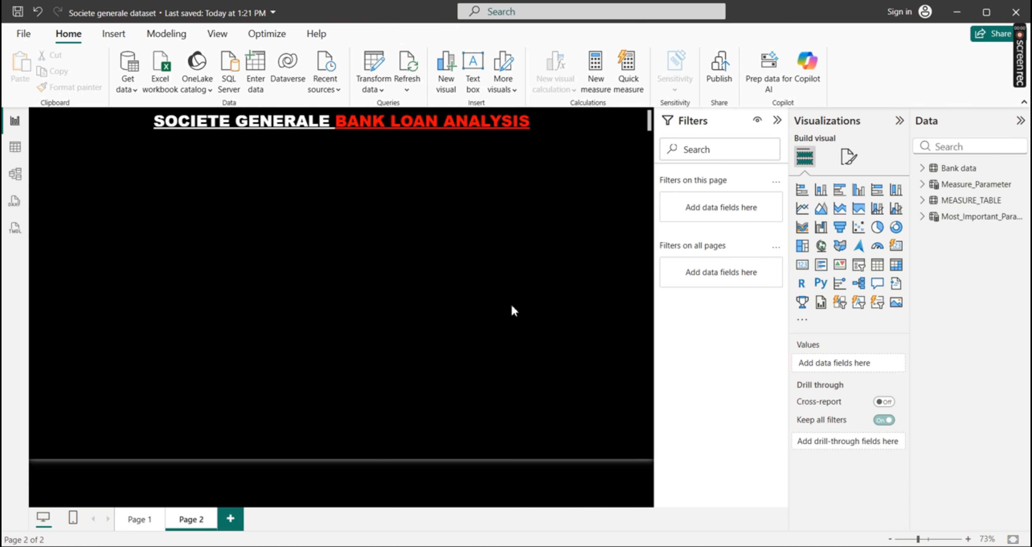
# Remove the underline from the title text on Page 2, then restore it
pyautogui.moveTo(539, 125); pyautogui.dragTo(127, 127)
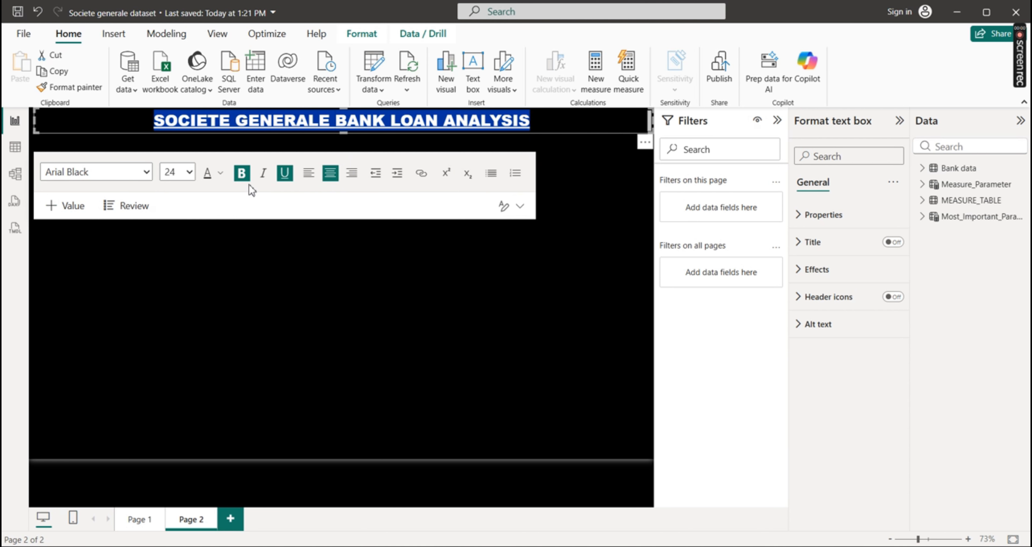
pyautogui.click(285, 173)
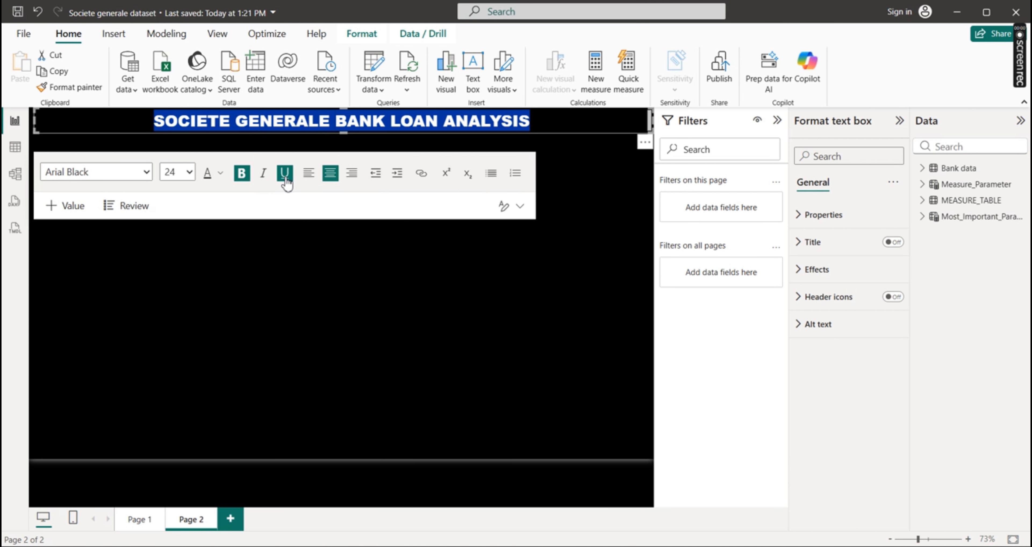
pyautogui.click(285, 173)
pyautogui.click(451, 268)
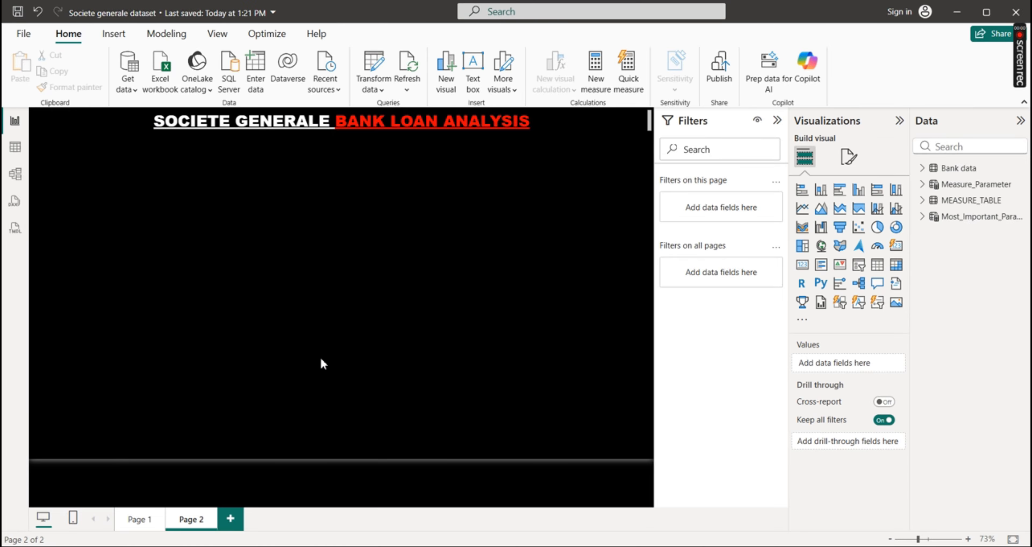
# Check the finished dashboard layout on Page 1, dismissing the sign-in dialog, and return to Page 2
pyautogui.click(144, 525)
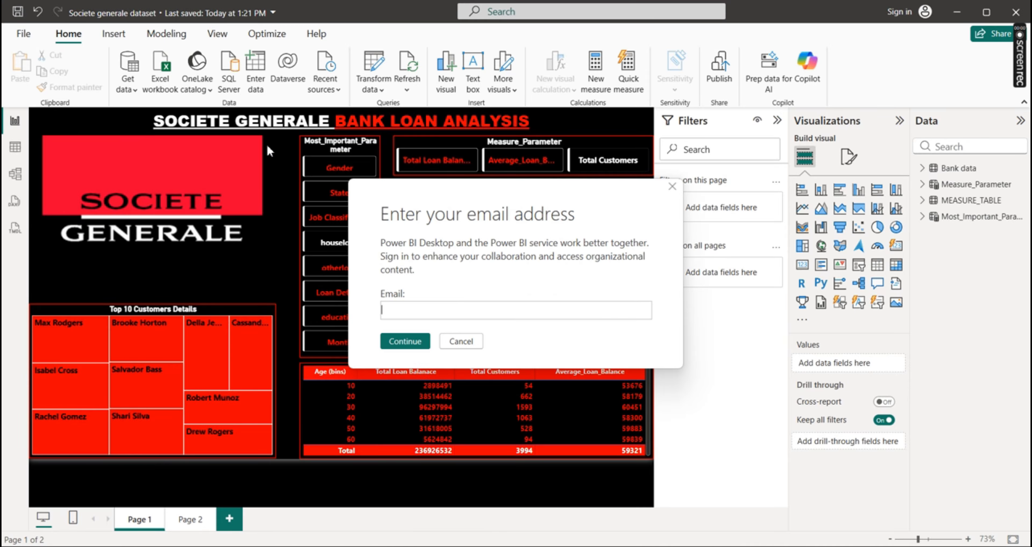
pyautogui.click(466, 340)
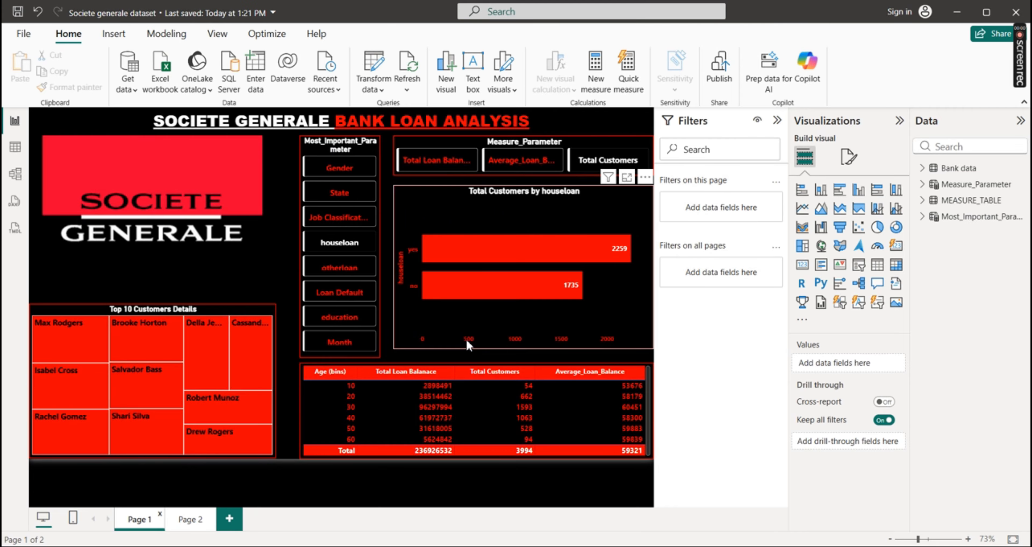
pyautogui.click(189, 520)
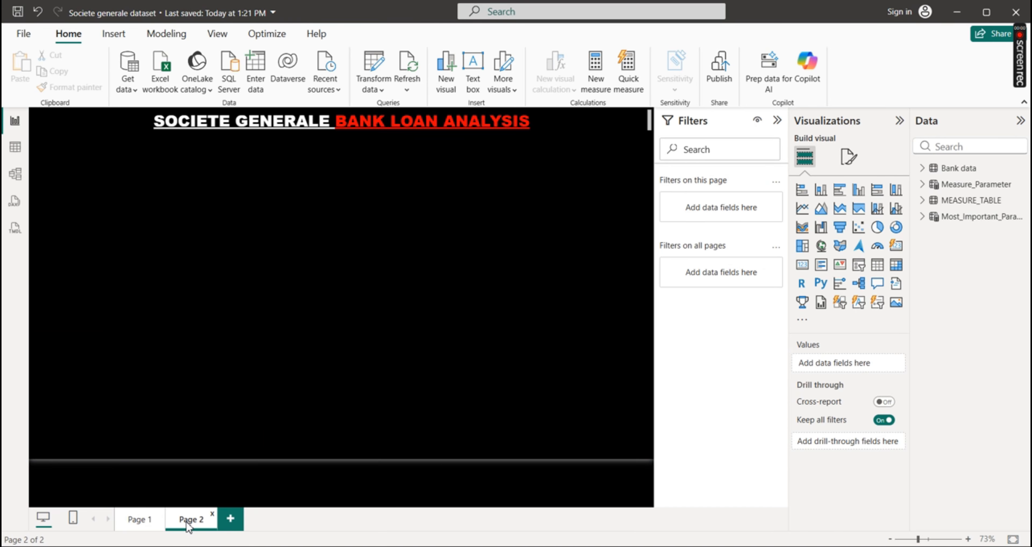
# Switch to PowerPoint to read the Societe Generale project questions, and return to Page 2 in Power BI
pyautogui.moveTo(719, 545)
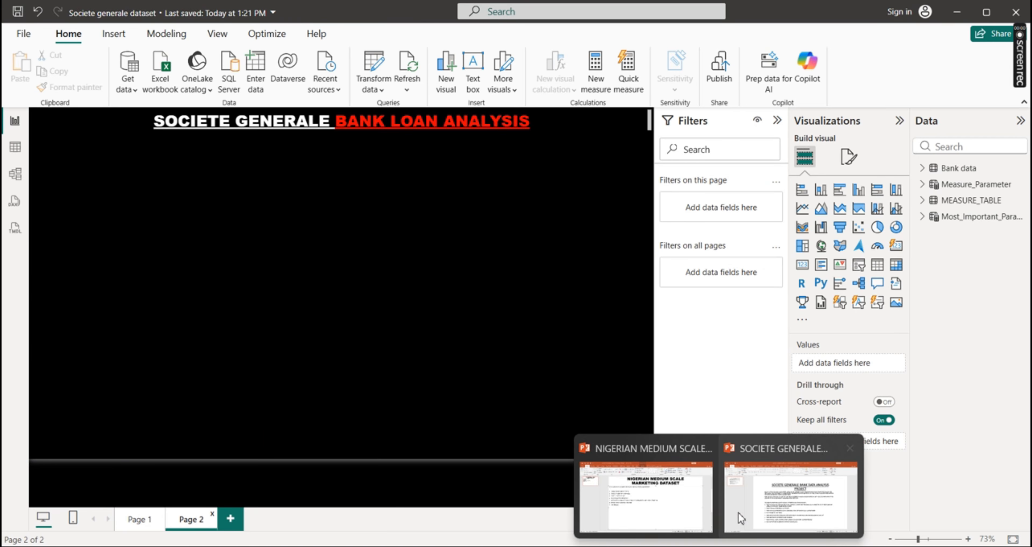
pyautogui.click(738, 512)
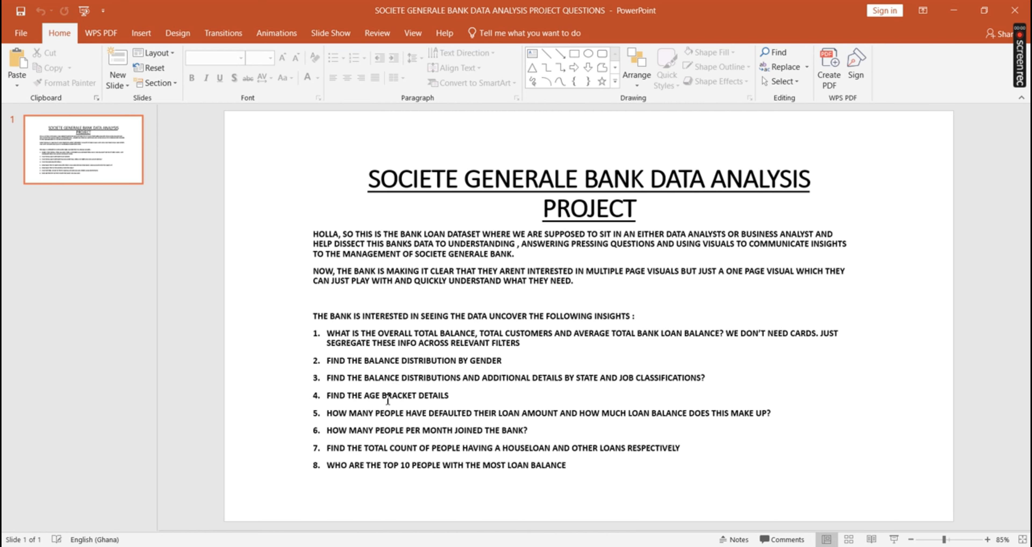
pyautogui.click(746, 545)
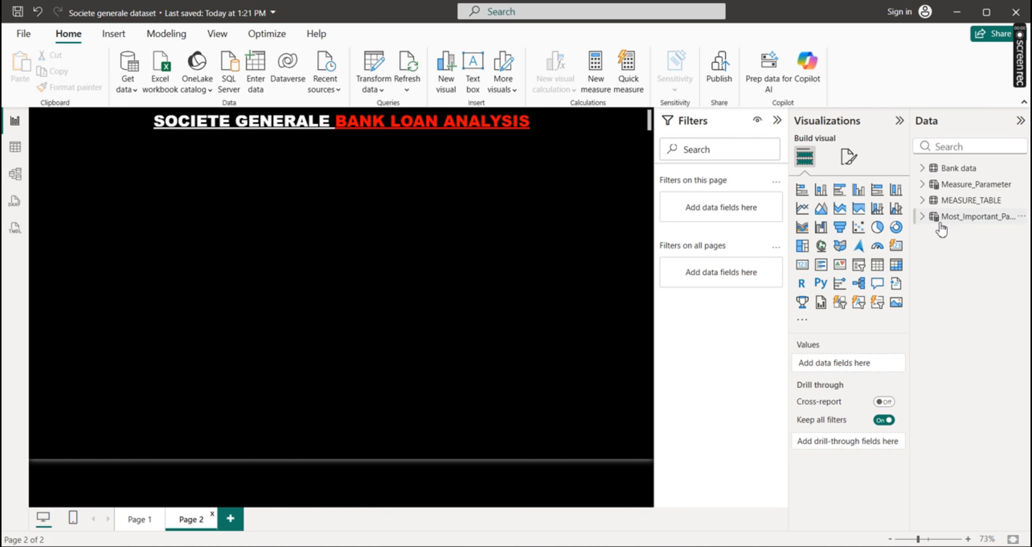
# Examine the Measure_Parameter field's definition, compare it with the project questions in PowerPoint, and return to the Page 2 canvas
pyautogui.click(924, 187)
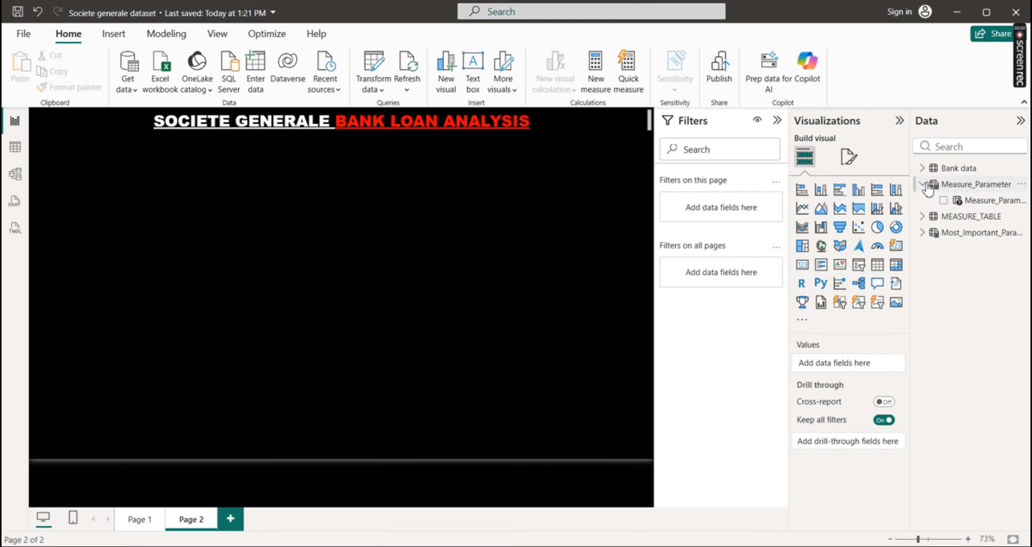
pyautogui.click(984, 202)
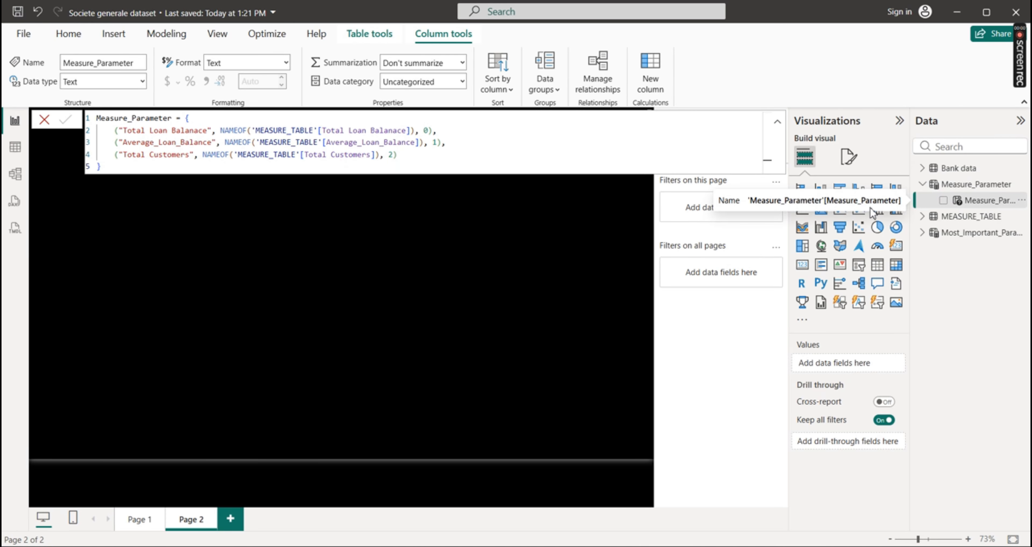
pyautogui.click(924, 184)
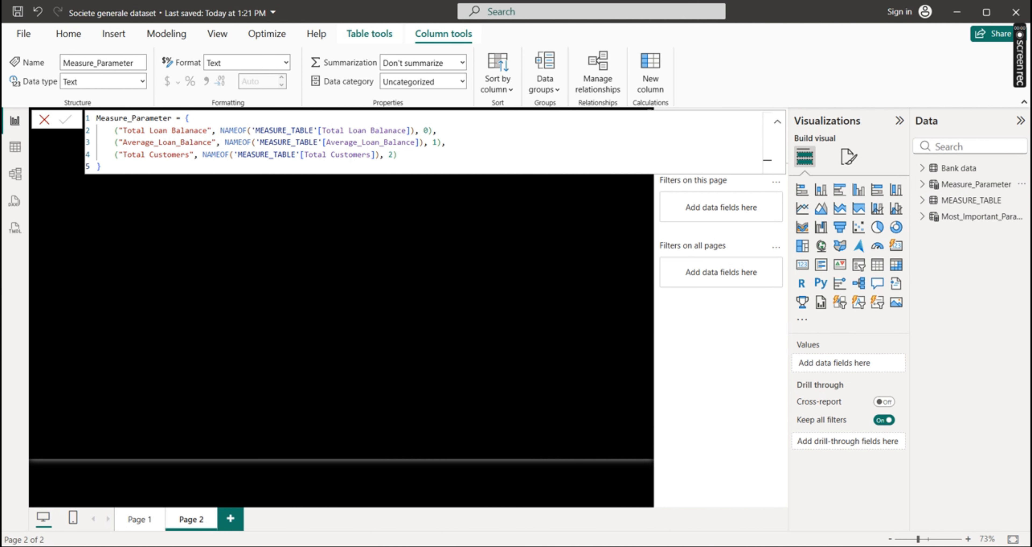
pyautogui.moveTo(717, 546)
pyautogui.click(783, 501)
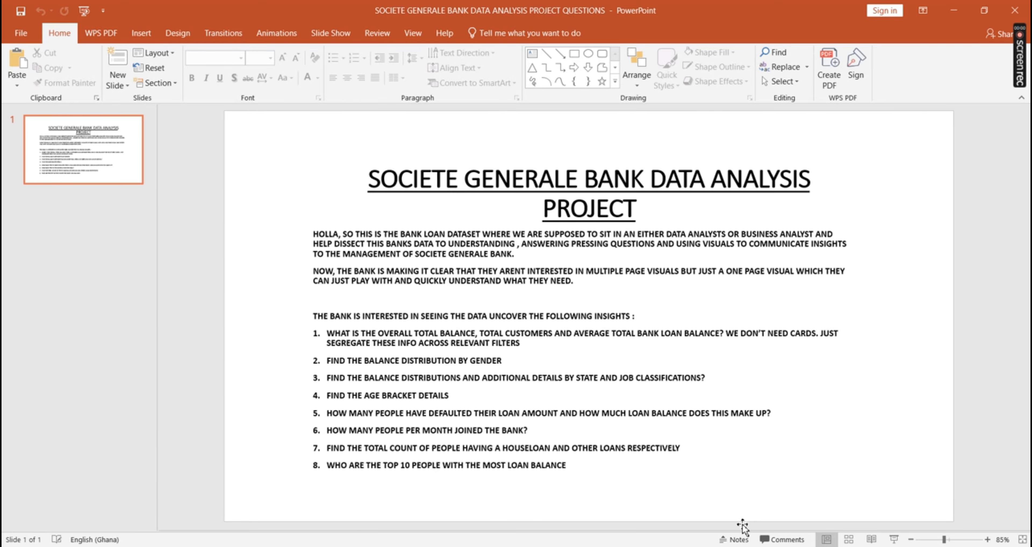
pyautogui.click(756, 543)
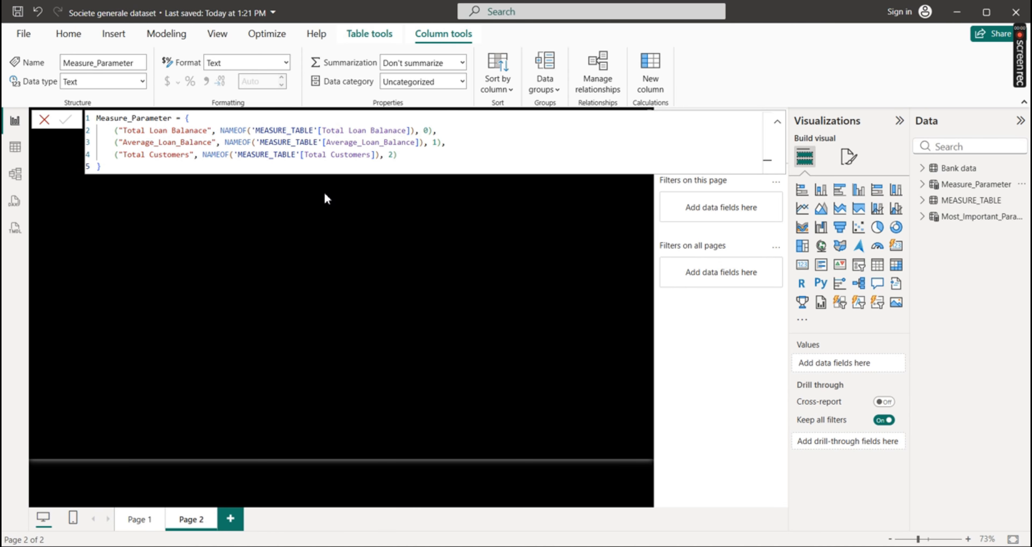
pyautogui.click(416, 248)
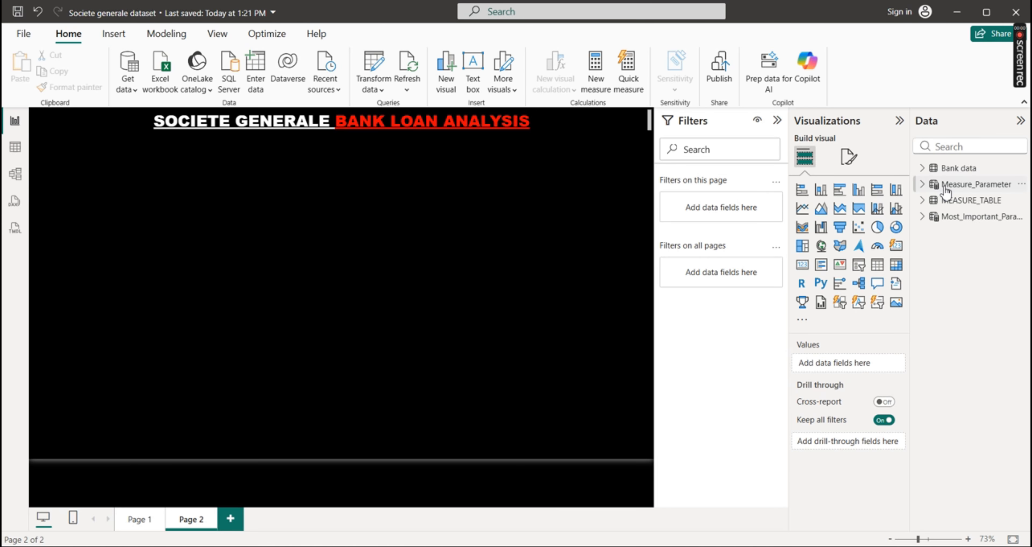
# Examine the Most_Important_Parameter field's definition and compare its fields with the project questions in PowerPoint
pyautogui.click(923, 217)
pyautogui.click(977, 231)
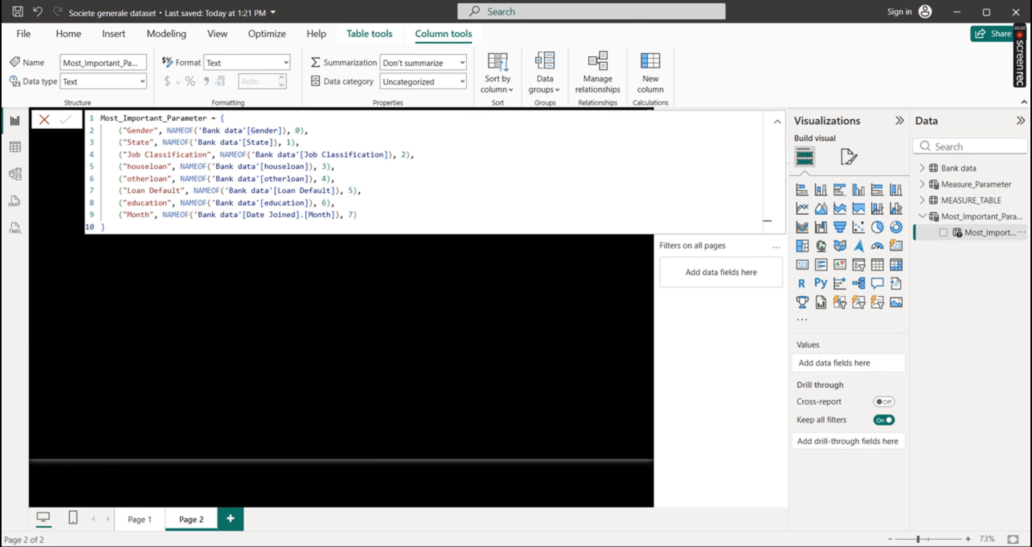
pyautogui.moveTo(794, 521)
pyautogui.click(793, 477)
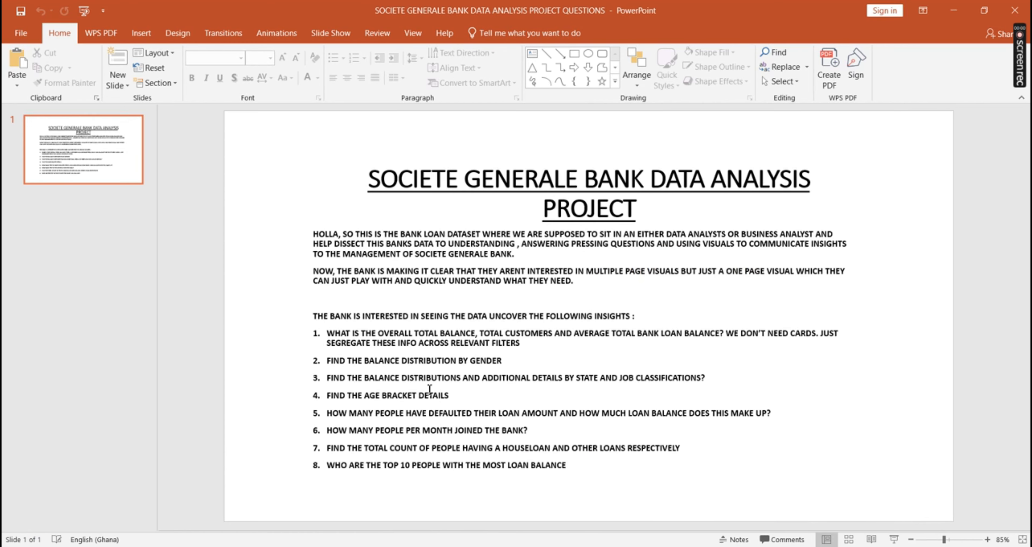
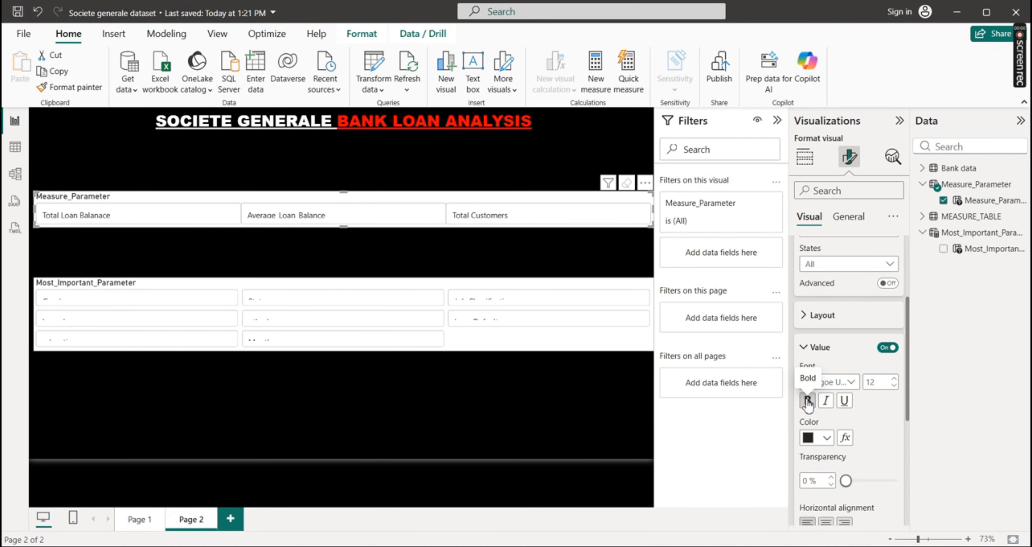
# Format the Measure_Parameter slicer's callout values as bold, horizontally centred Times New Roman text
pyautogui.click(808, 400)
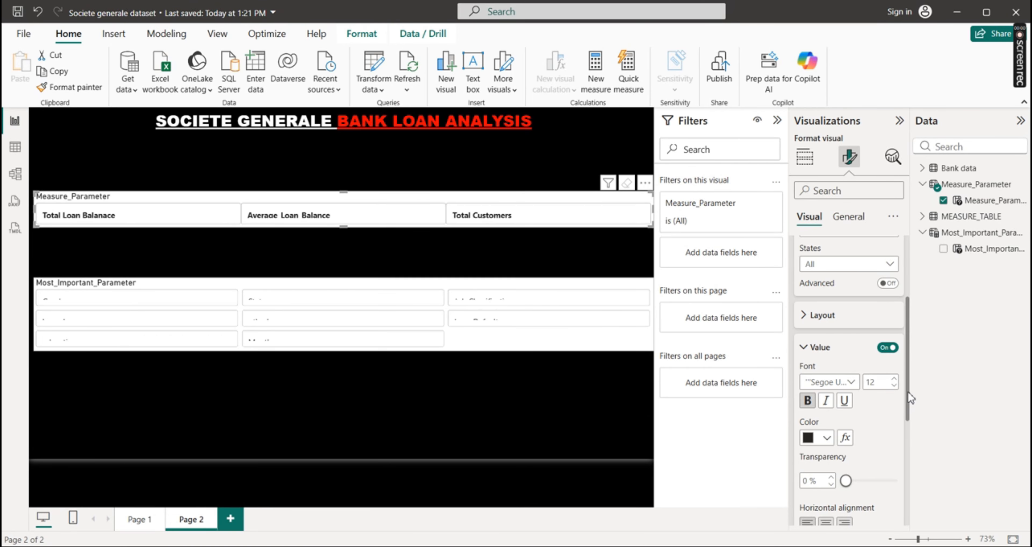
pyautogui.scroll(-2, 908, 392)
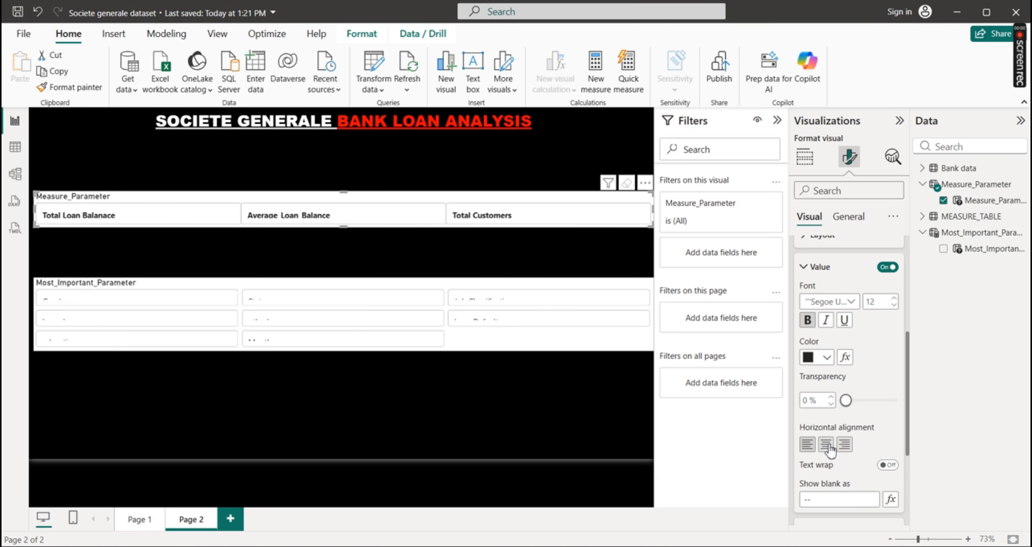
pyautogui.click(828, 445)
pyautogui.moveTo(908, 429); pyautogui.dragTo(906, 362)
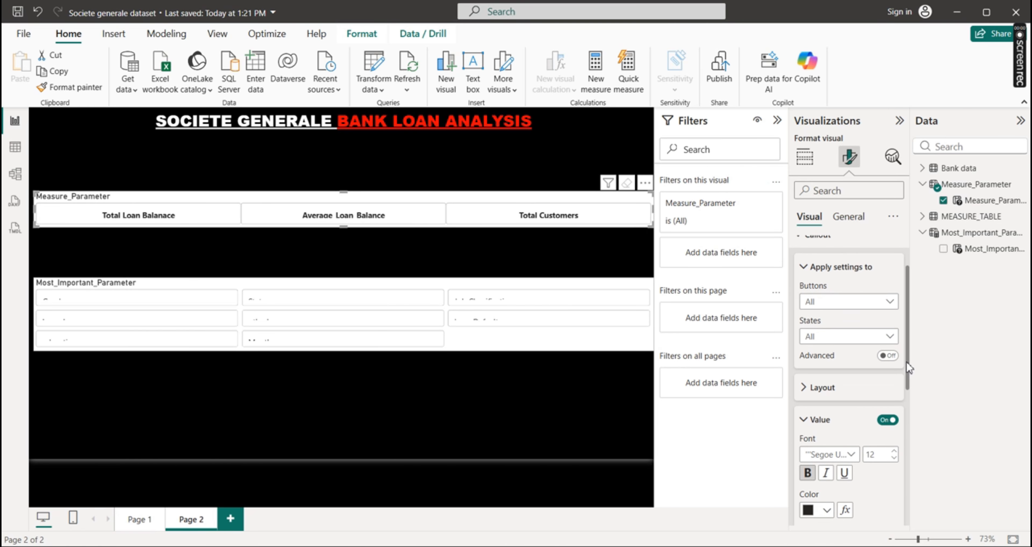
pyautogui.click(852, 456)
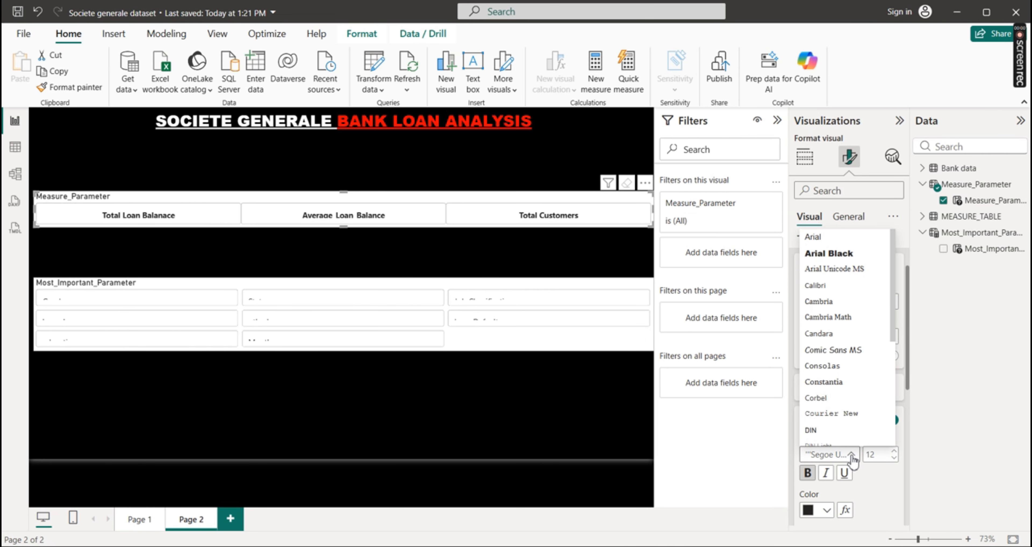
pyautogui.scroll(-4, 823, 255)
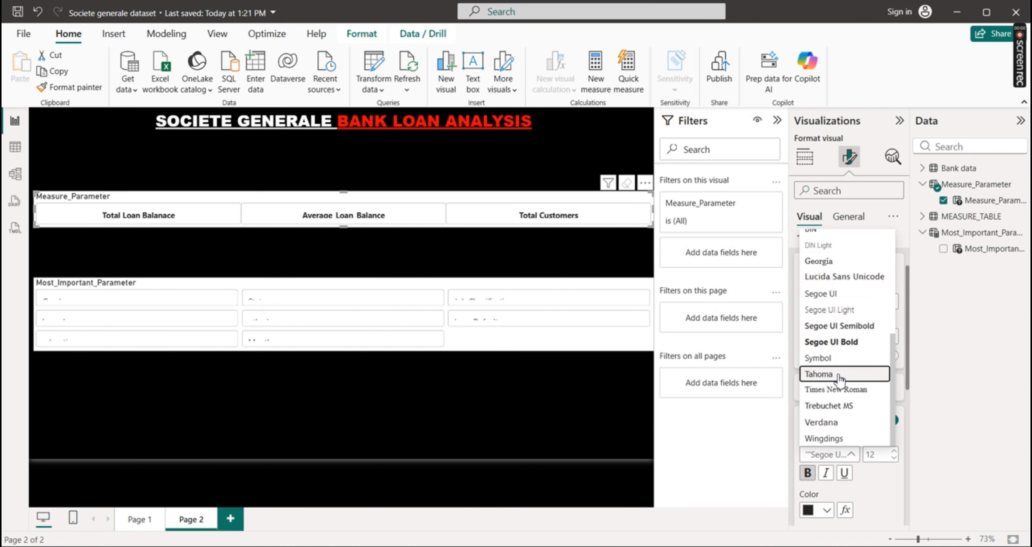
pyautogui.click(848, 388)
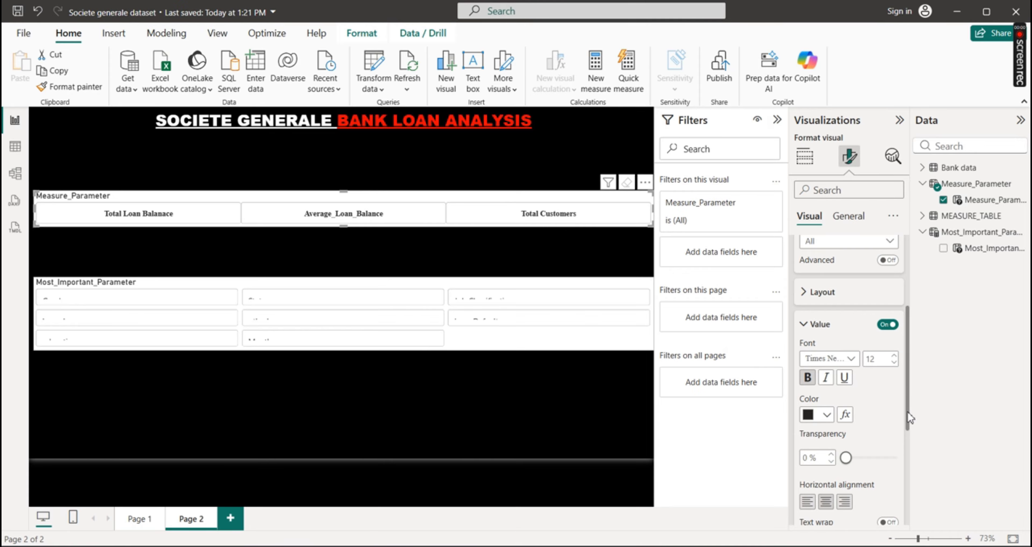
pyautogui.moveTo(907, 412); pyautogui.dragTo(910, 331)
pyautogui.click(805, 309)
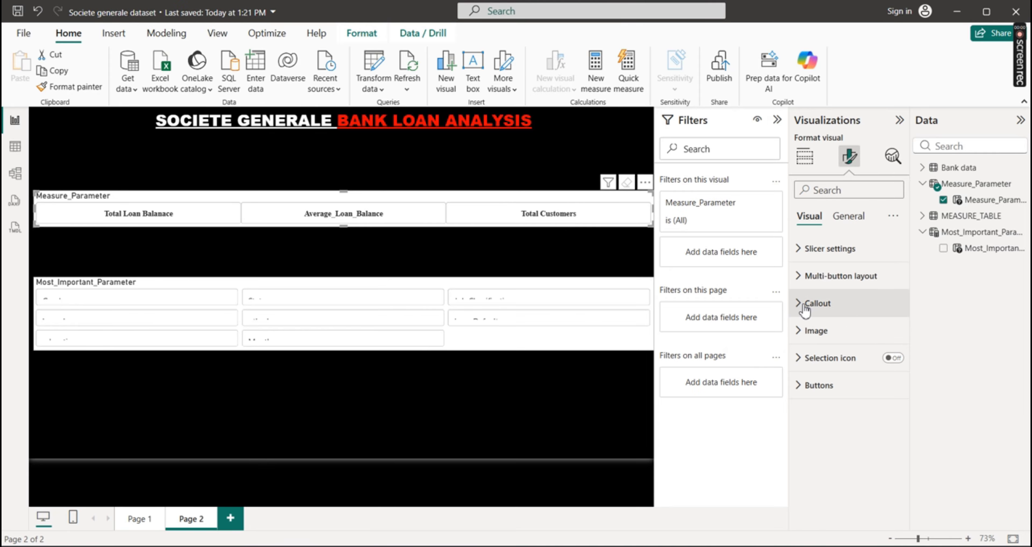
# Turn off the button background in the Measure_Parameter slicer
pyautogui.click(803, 386)
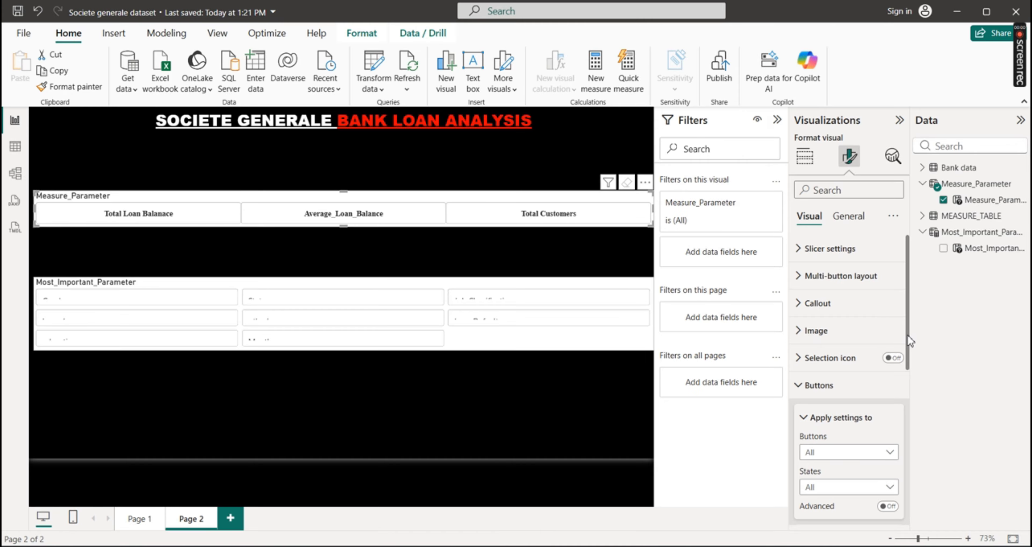
pyautogui.moveTo(907, 341); pyautogui.dragTo(915, 454)
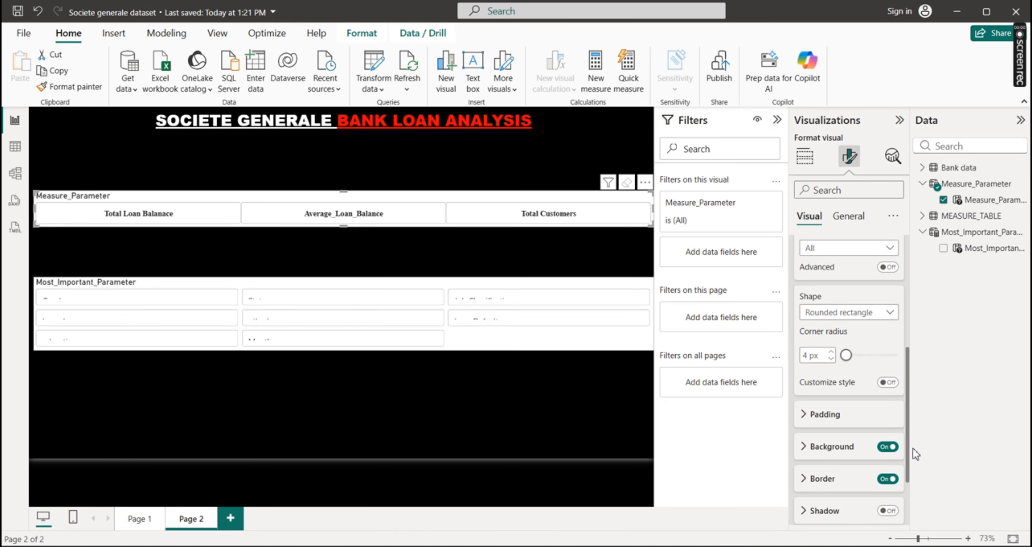
pyautogui.click(884, 448)
# Enable a red accent bar with a width of 4 px on the Measure_Parameter slicer's buttons
pyautogui.moveTo(908, 449); pyautogui.dragTo(908, 482)
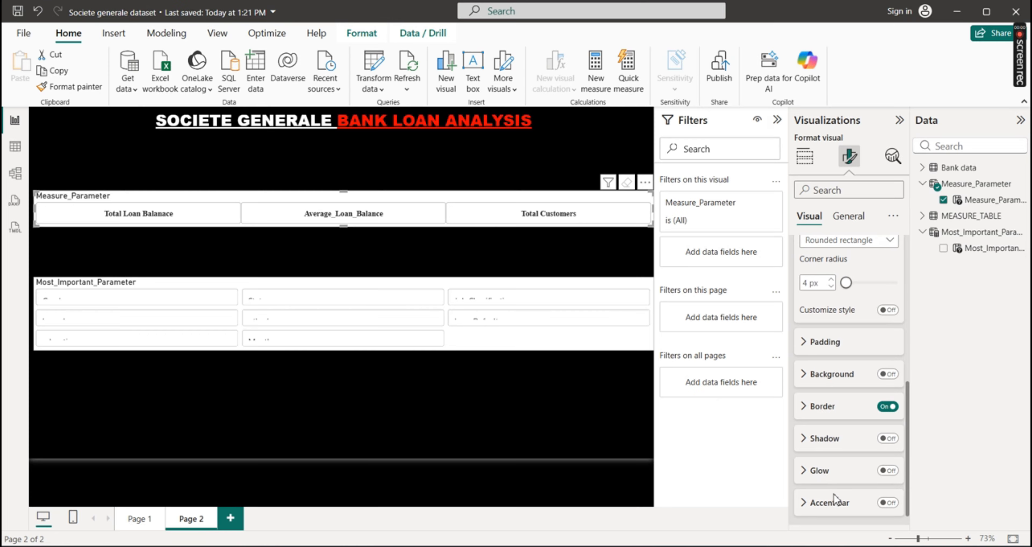
pyautogui.click(891, 507)
pyautogui.scroll(-1, 905, 476)
pyautogui.click(804, 484)
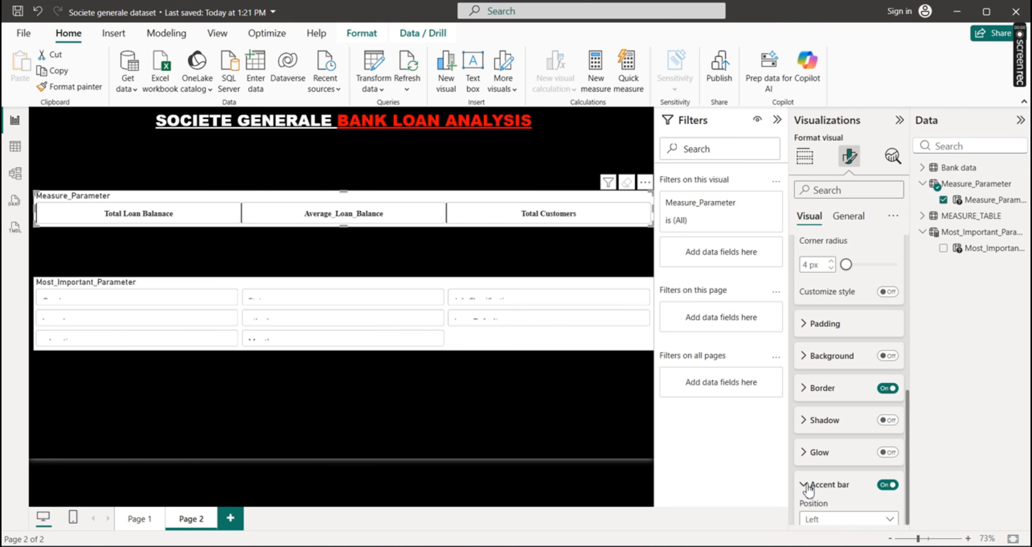
pyautogui.moveTo(907, 436); pyautogui.dragTo(909, 485)
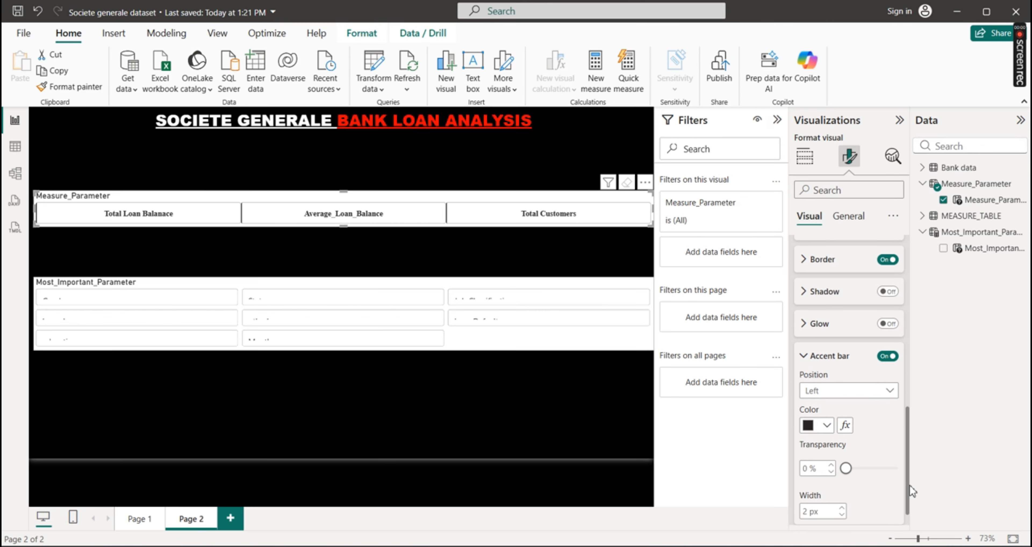
pyautogui.click(828, 422)
pyautogui.click(837, 362)
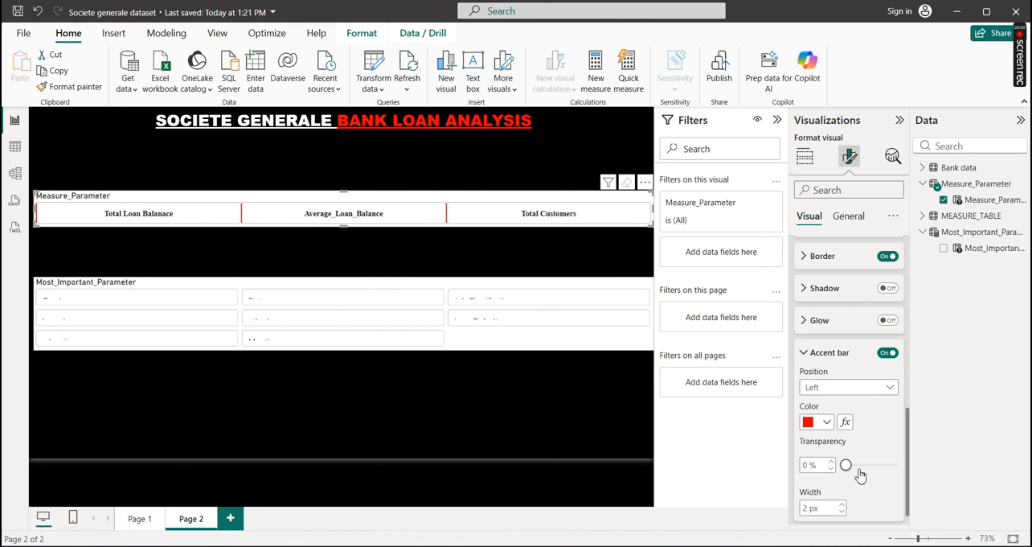
pyautogui.click(843, 504)
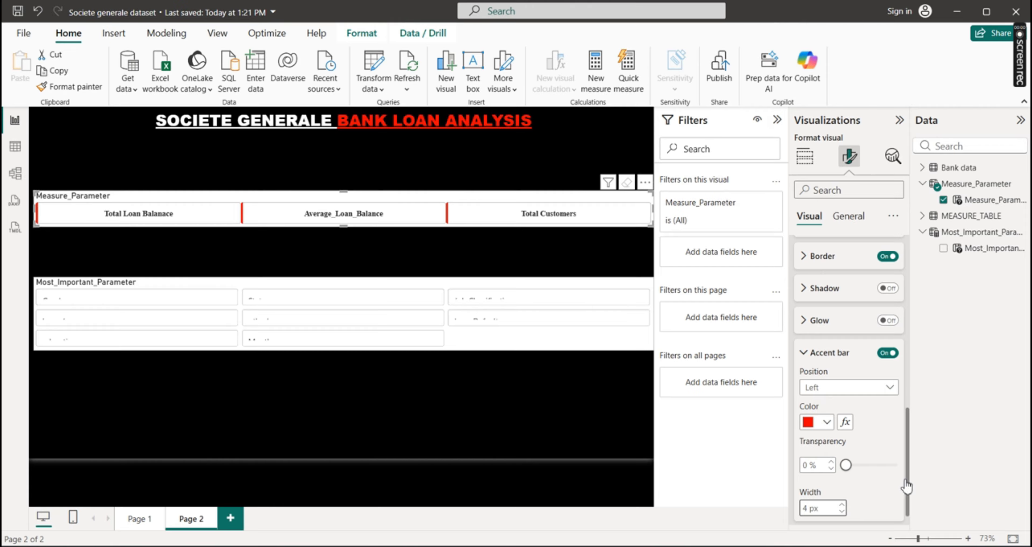
# Turn off the Measure_Parameter slicer's overall visual background and its title
pyautogui.moveTo(908, 470); pyautogui.dragTo(913, 241)
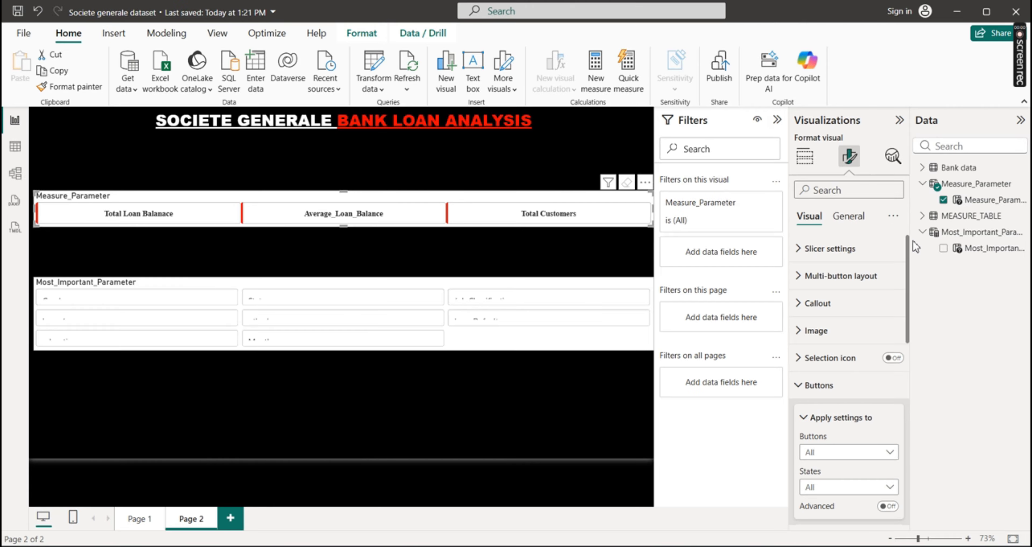
pyautogui.click(853, 218)
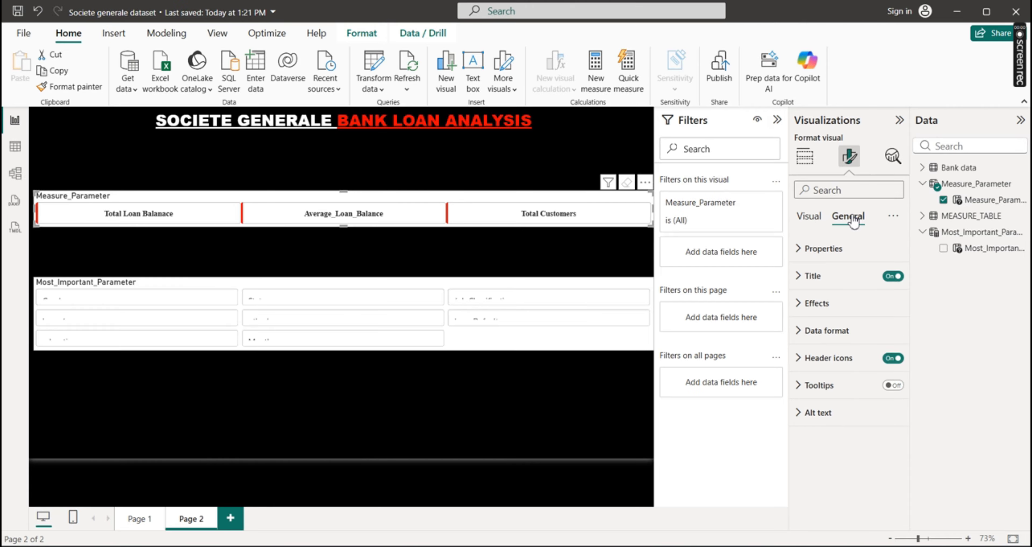
pyautogui.click(799, 308)
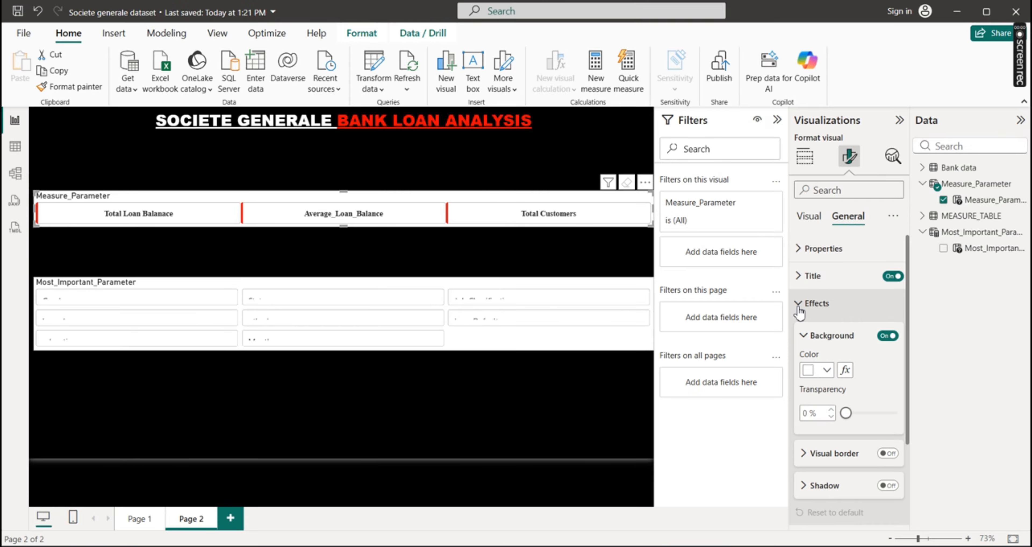
pyautogui.click(888, 337)
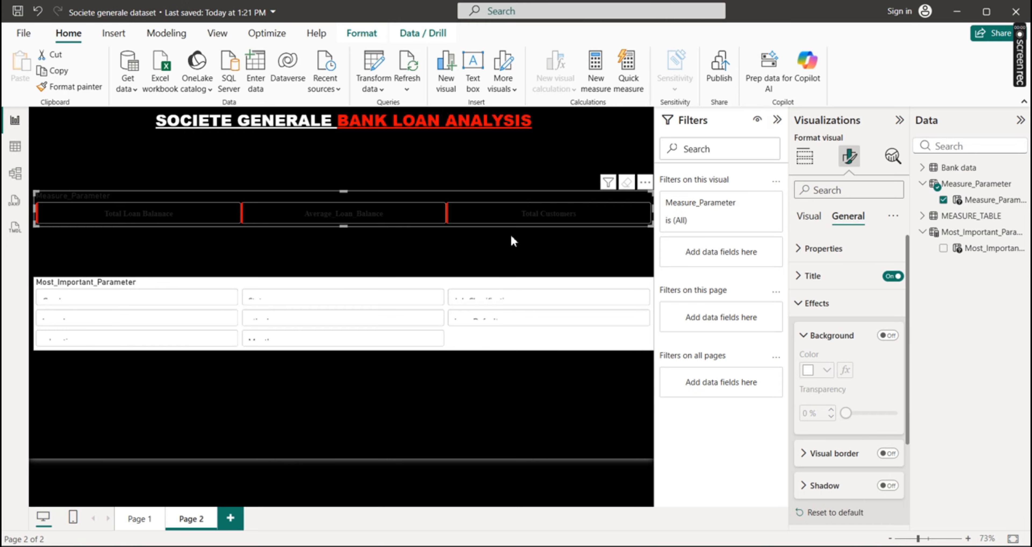
pyautogui.click(890, 277)
pyautogui.click(815, 303)
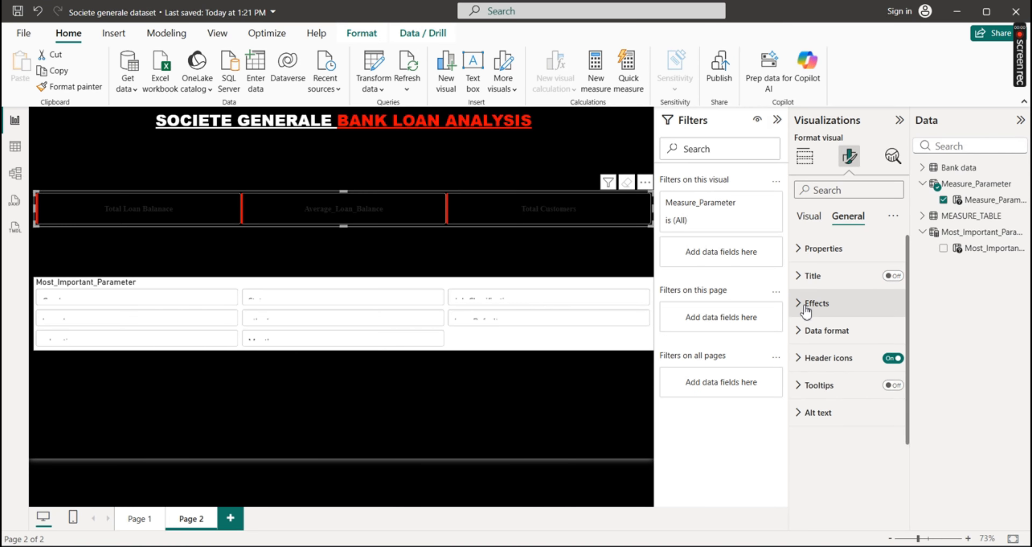
# Colour the Measure_Parameter slicer's callout values red, and shrink the slicer to about half its width and slightly less height
pyautogui.click(808, 216)
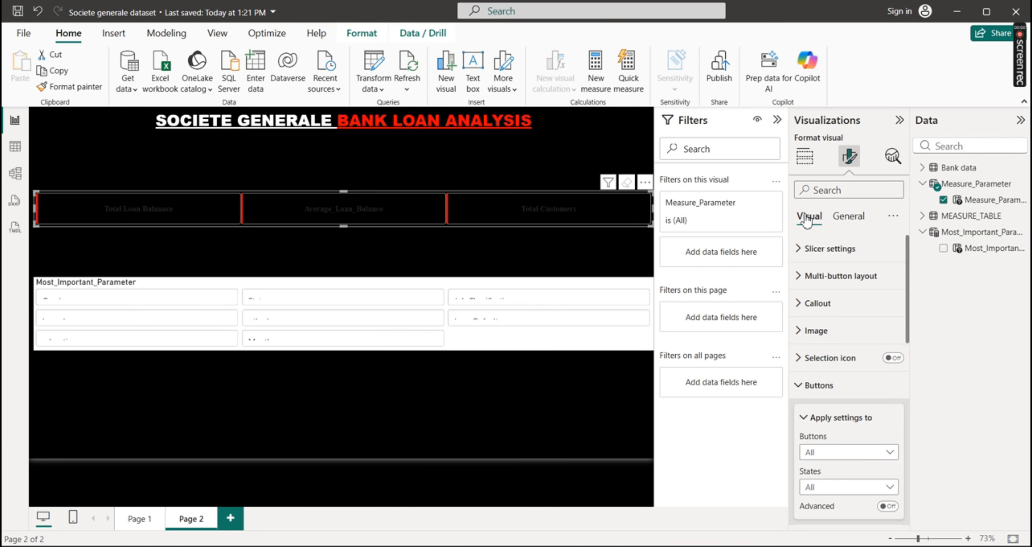
pyautogui.click(801, 385)
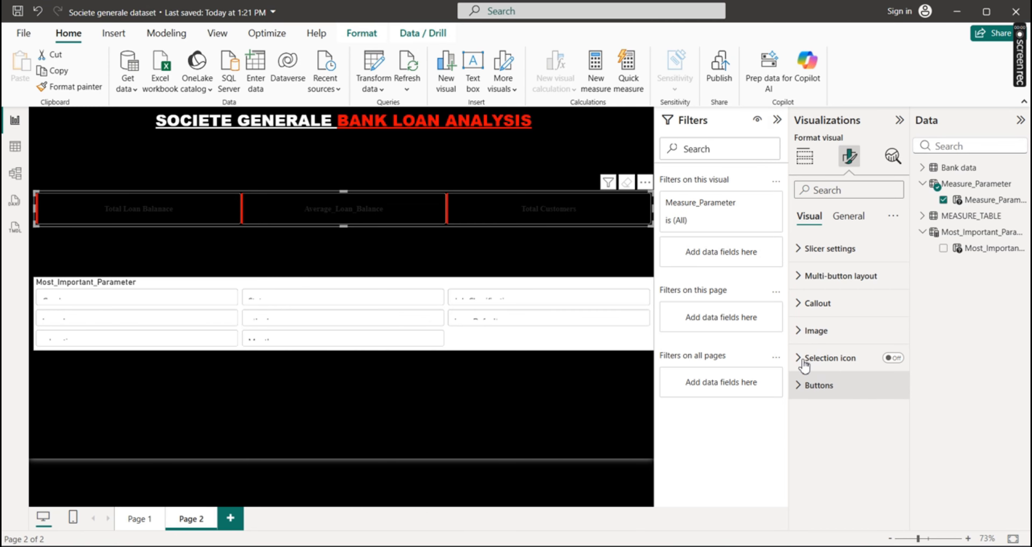
pyautogui.click(813, 304)
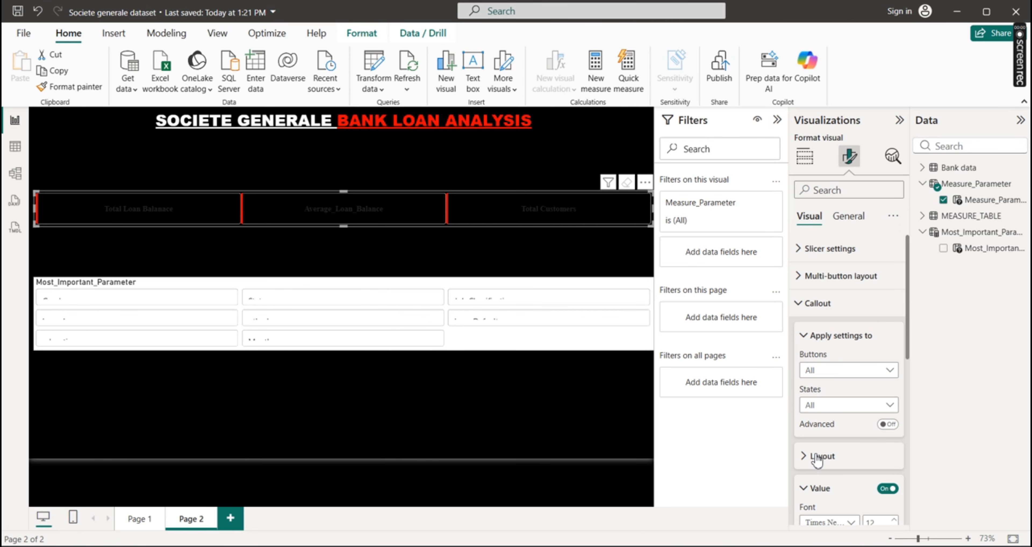
pyautogui.moveTo(906, 338); pyautogui.dragTo(907, 413)
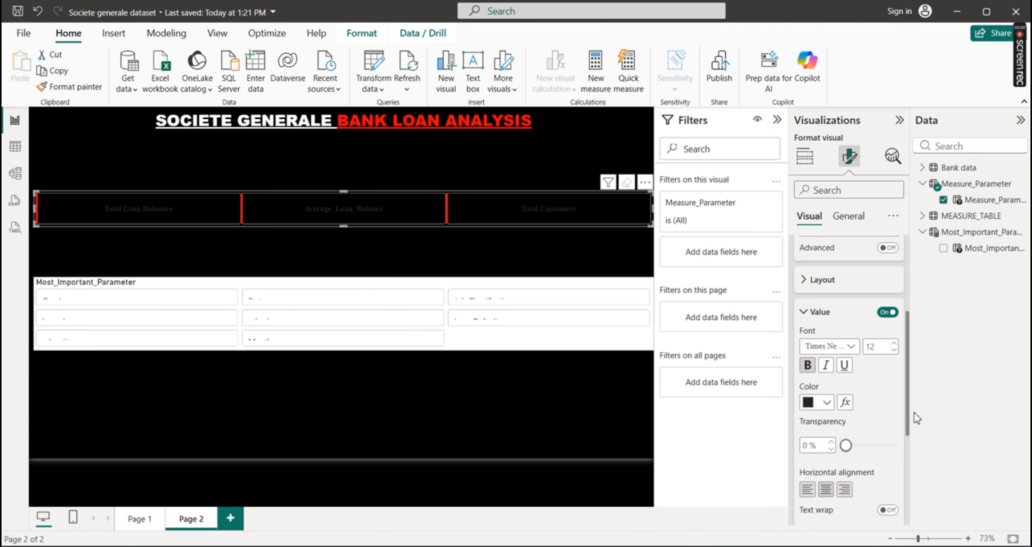
pyautogui.click(827, 389)
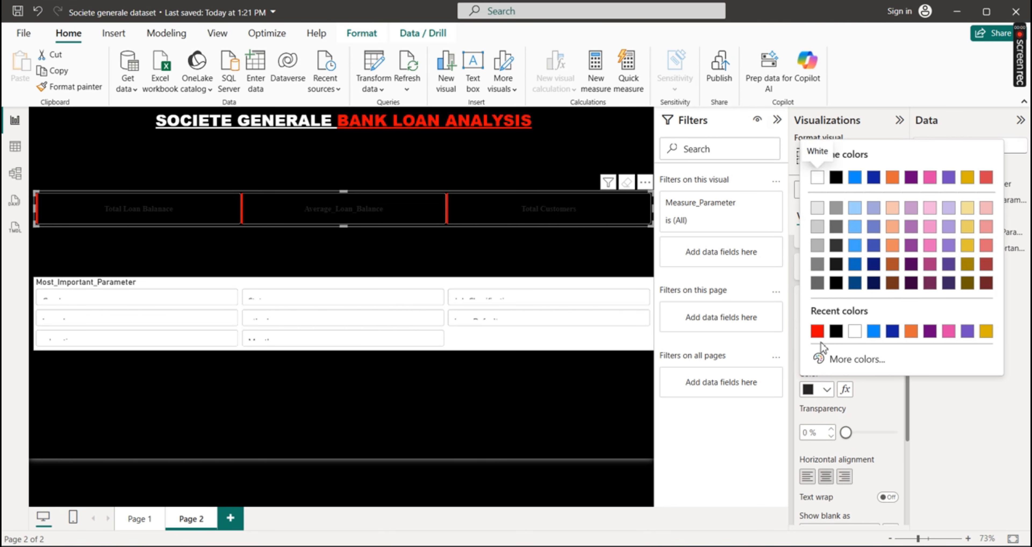
pyautogui.click(816, 331)
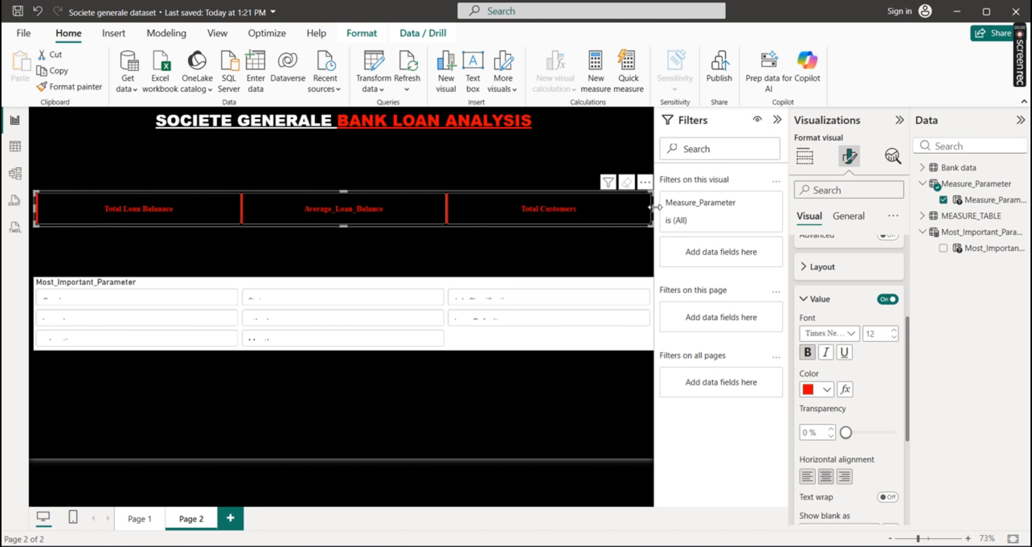
pyautogui.moveTo(653, 208); pyautogui.dragTo(340, 219)
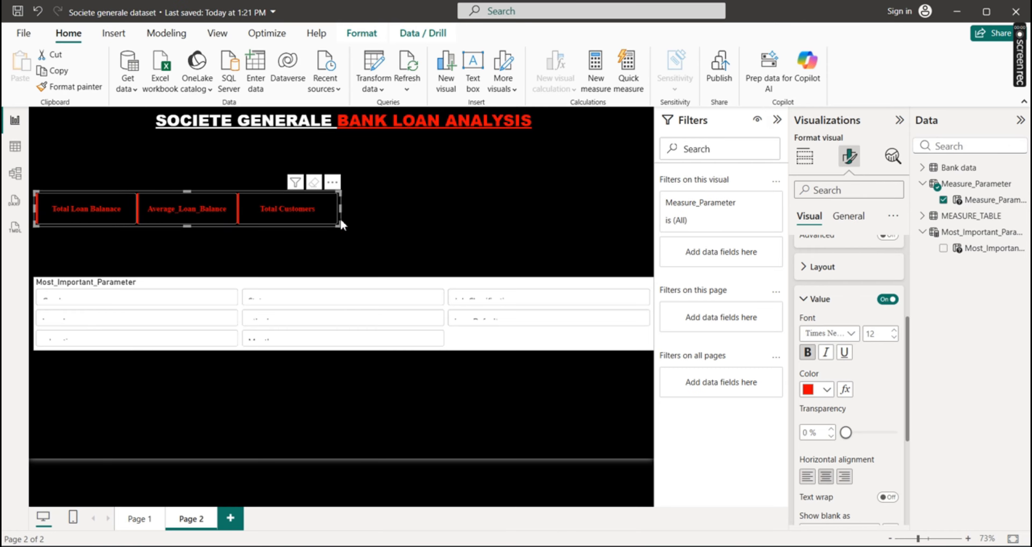
pyautogui.moveTo(188, 224); pyautogui.dragTo(192, 220)
# Copy the Measure_Parameter slicer's formatting onto the Most_Important_Parameter slicer with the Format painter
pyautogui.click(83, 91)
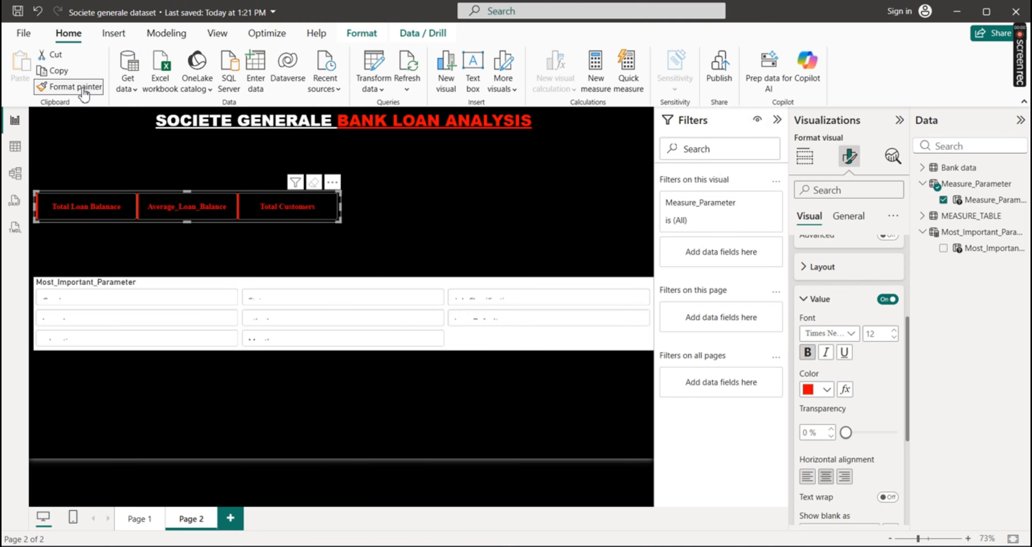
pyautogui.click(455, 281)
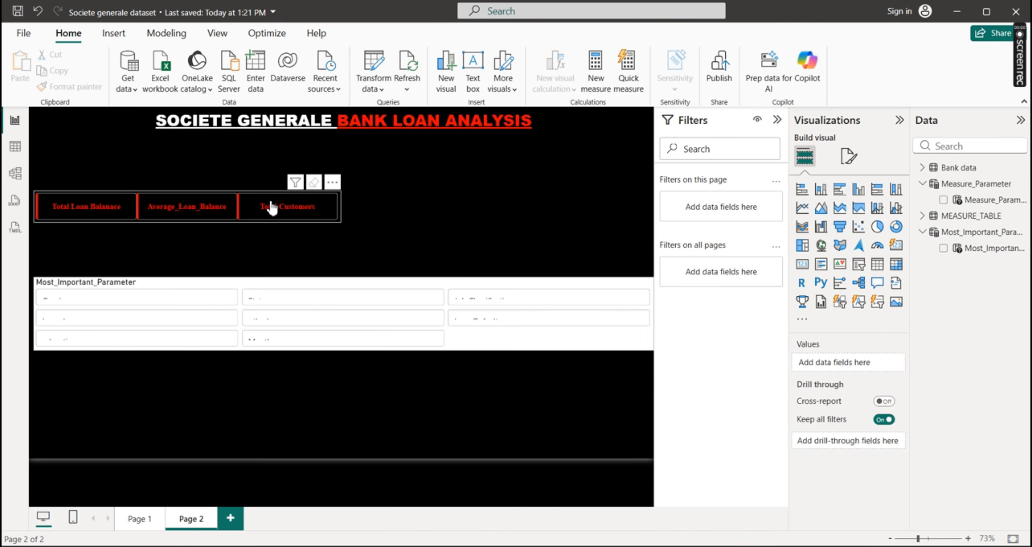
pyautogui.click(239, 197)
pyautogui.click(68, 86)
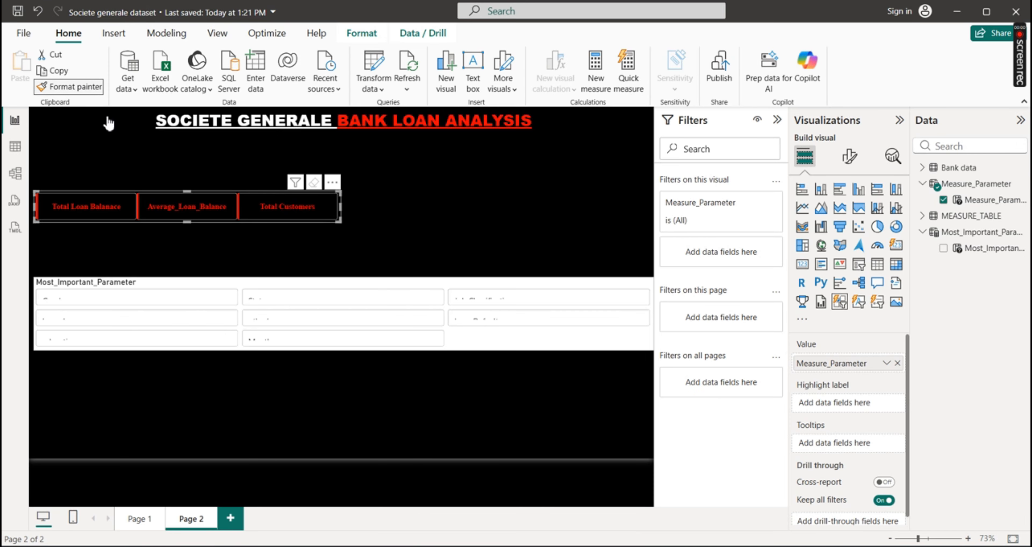
pyautogui.click(194, 284)
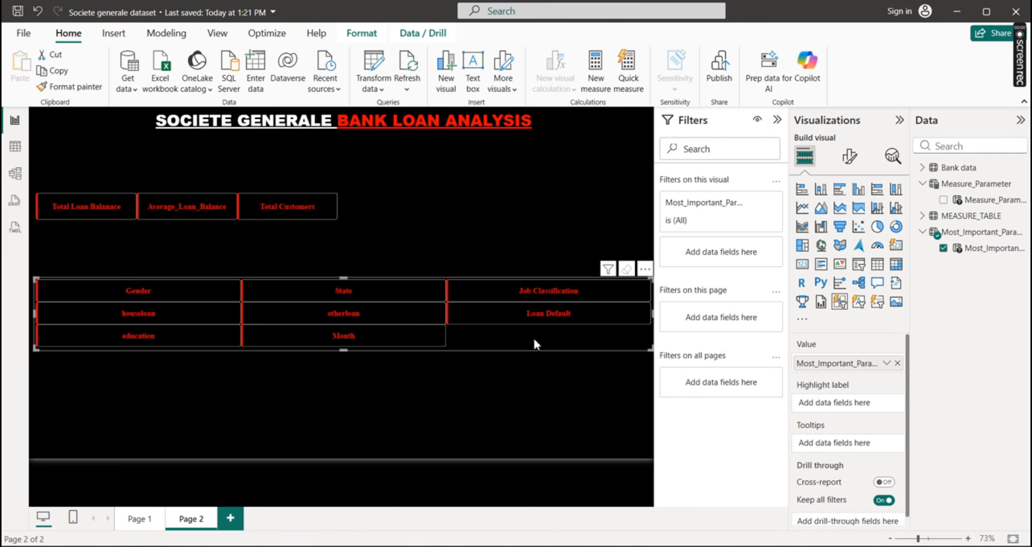
# Arrange the Most_Important_Parameter slicer in 1 column and resize it into a narrow, tall block directly beneath the measure slicer
pyautogui.click(850, 157)
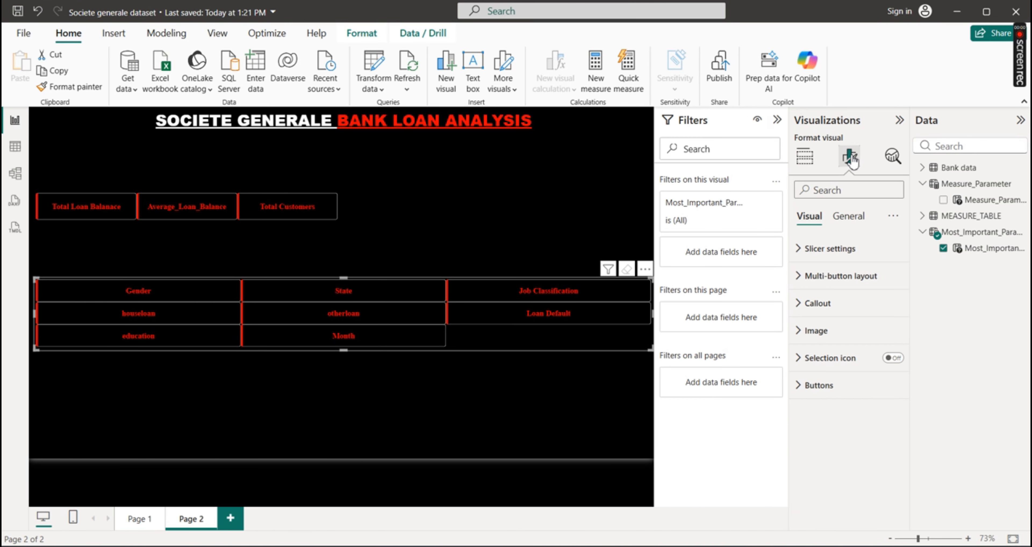
pyautogui.click(801, 277)
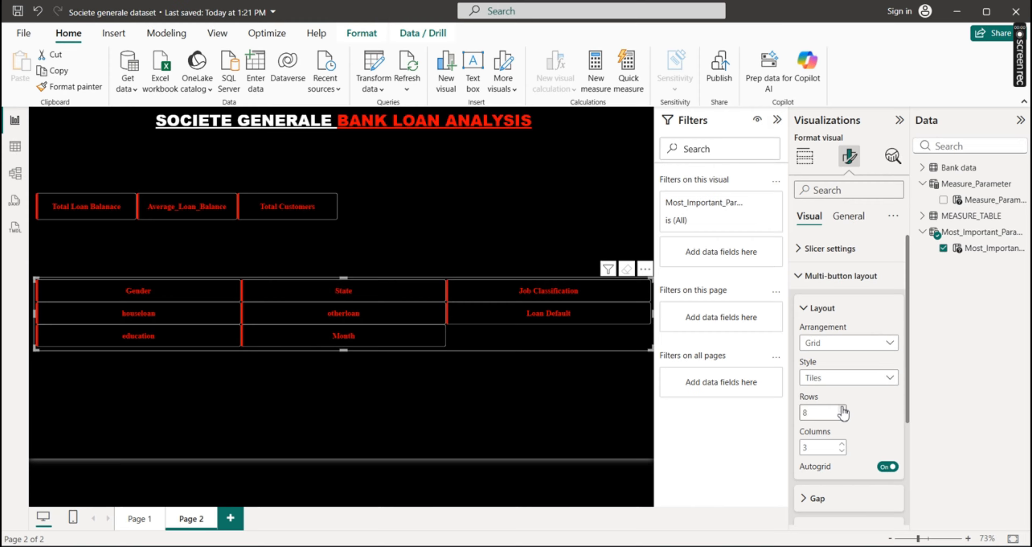
pyautogui.click(842, 451)
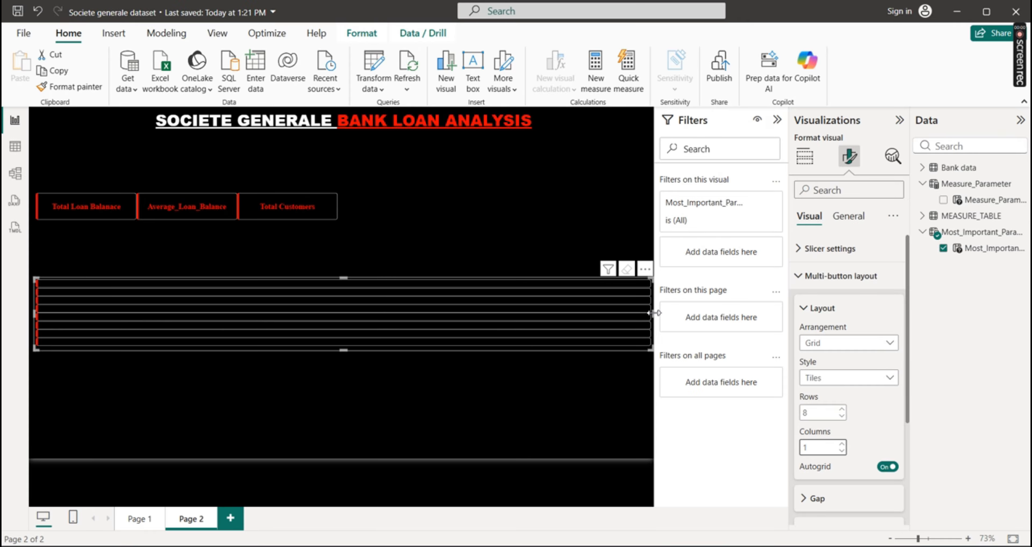
pyautogui.moveTo(654, 313); pyautogui.dragTo(165, 324)
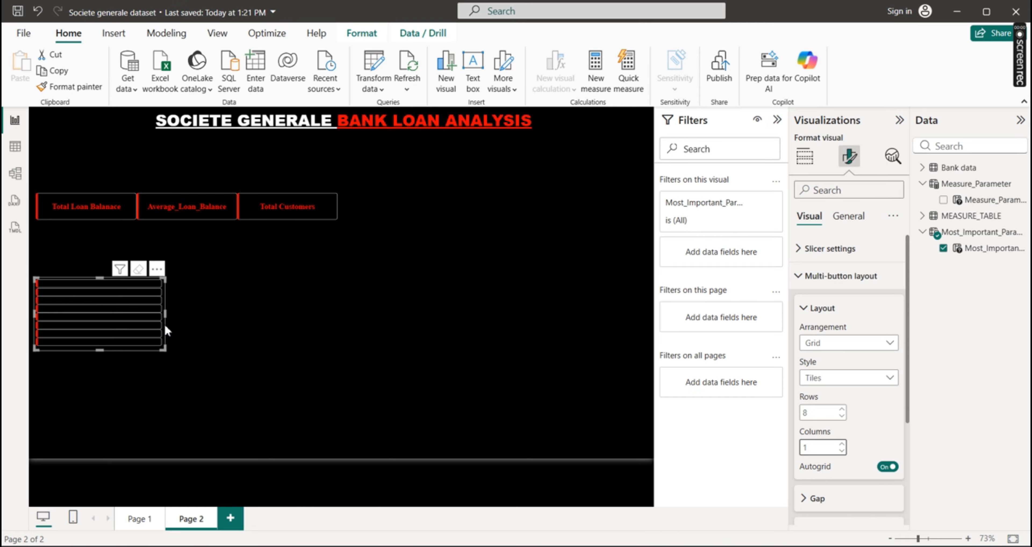
pyautogui.moveTo(100, 350); pyautogui.dragTo(99, 448)
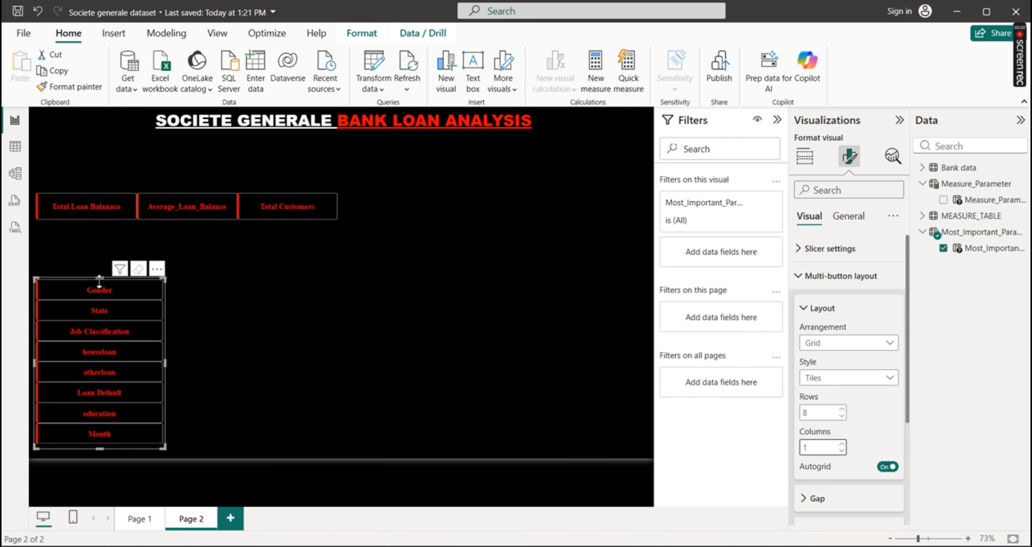
pyautogui.moveTo(100, 278); pyautogui.dragTo(113, 230)
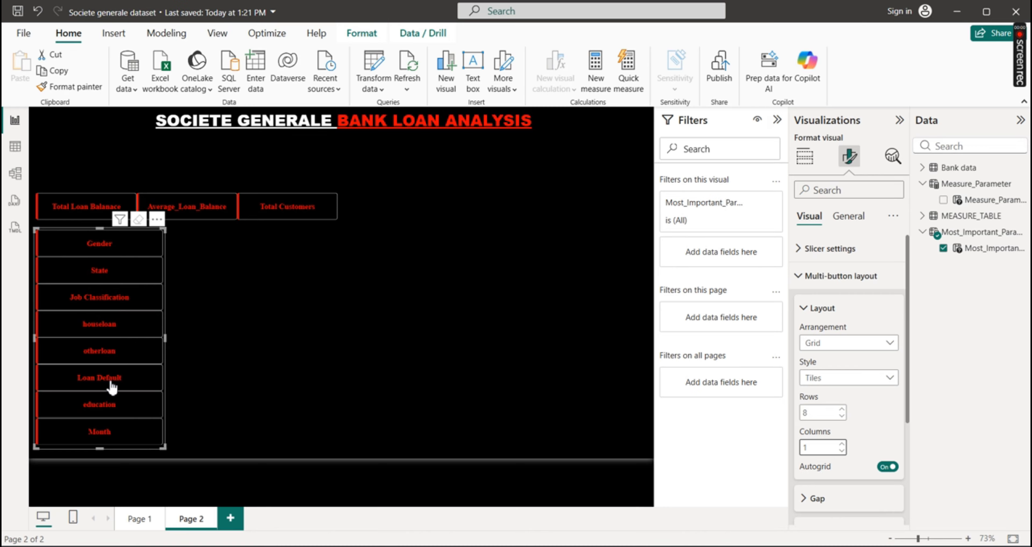
# Review the bank's project questions in the SOCIETE GENERALE BANK DATA ANALYSIS PROJECT QUESTIONS PowerPoint file, and return to the Power BI report
pyautogui.moveTo(749, 541)
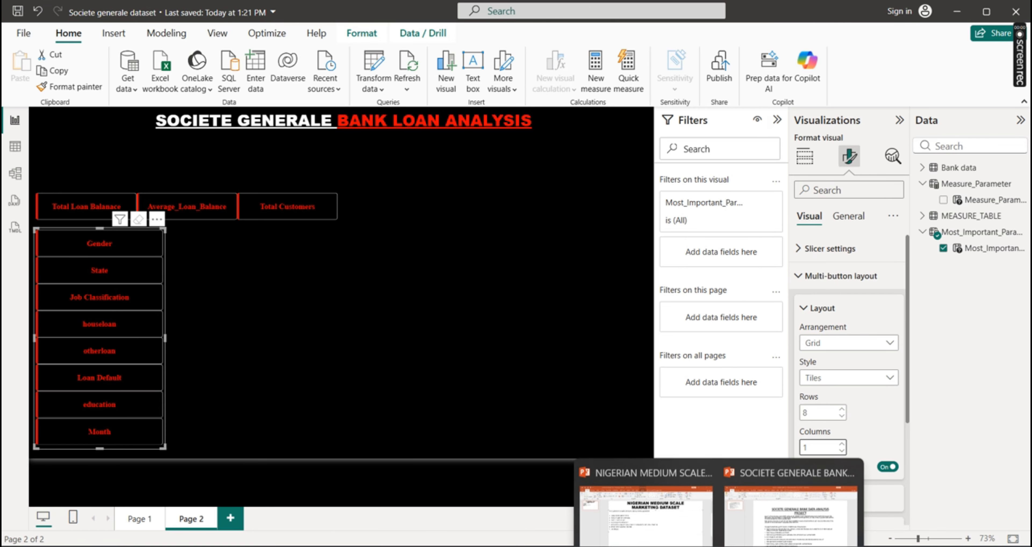
pyautogui.click(776, 512)
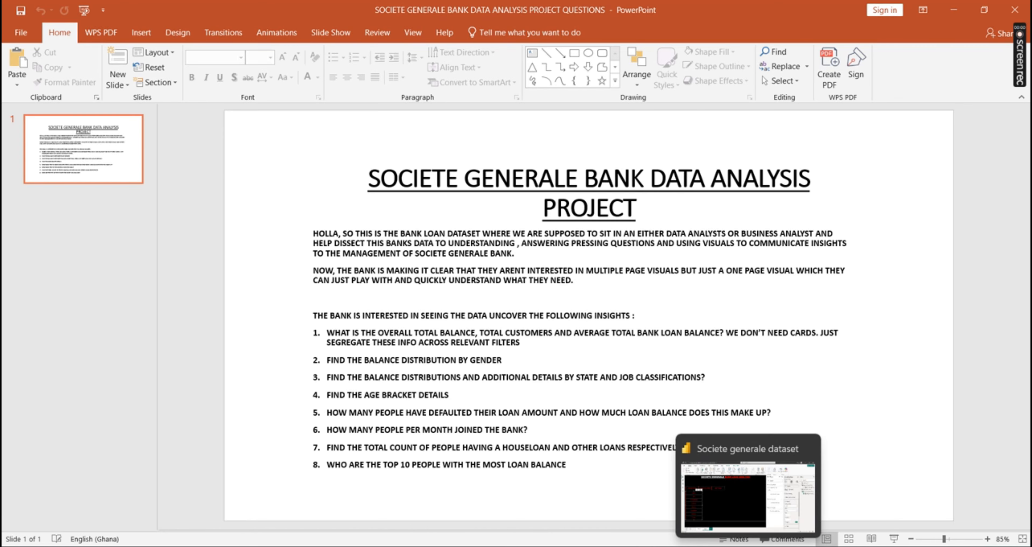
pyautogui.click(748, 546)
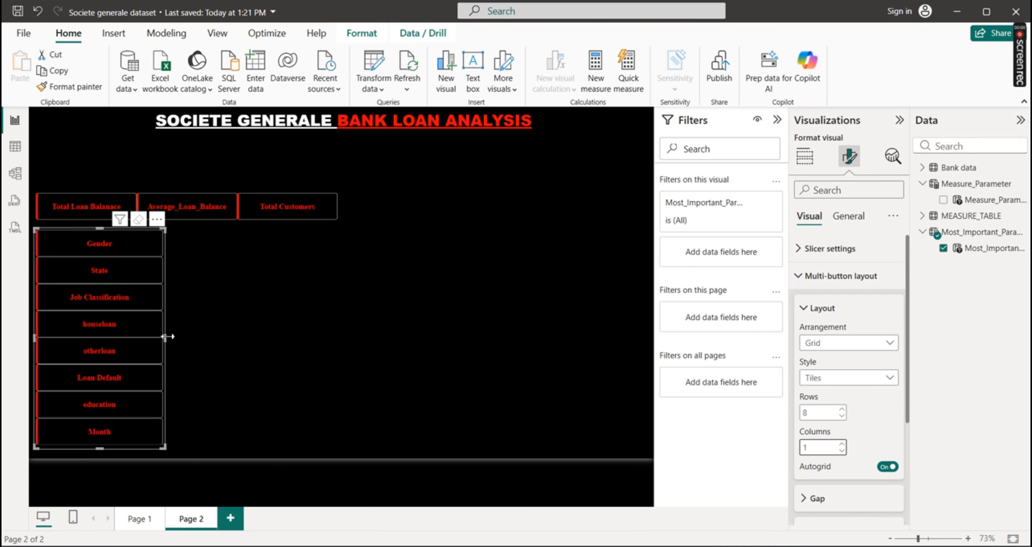
# Narrow the Most_Important_Parameter slicer to about 60% of its width and move the Measure_Parameter slicer directly beside its Gender tile
pyautogui.moveTo(164, 336); pyautogui.dragTo(116, 342)
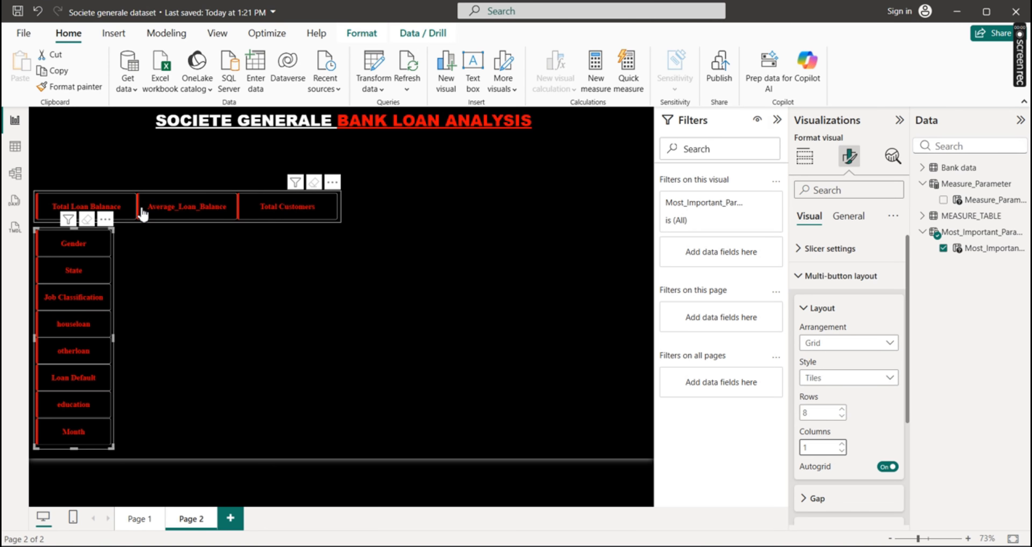
pyautogui.moveTo(136, 191); pyautogui.dragTo(222, 237)
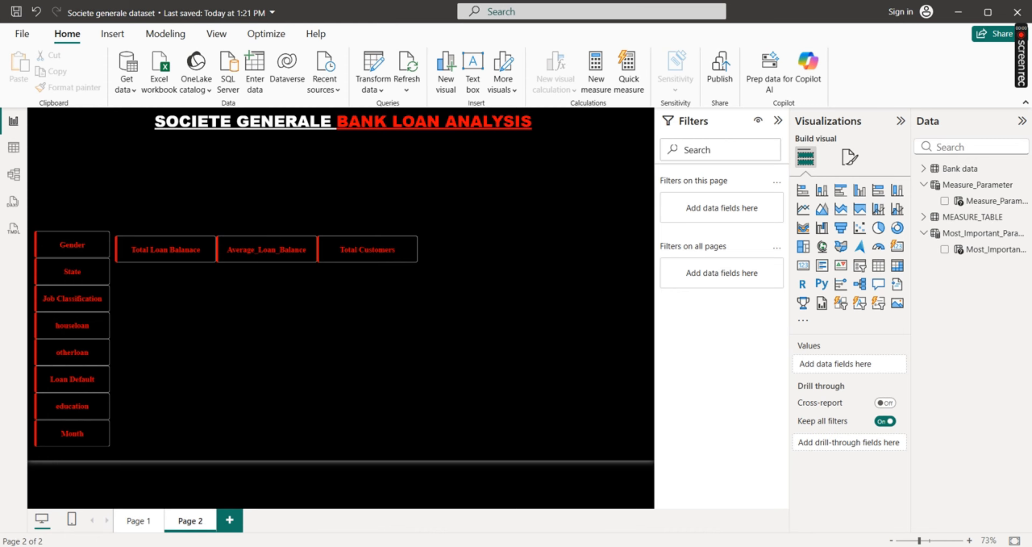
# Switch to the PowerPoint project questions to check which insights the bank wants on the page
pyautogui.click(772, 517)
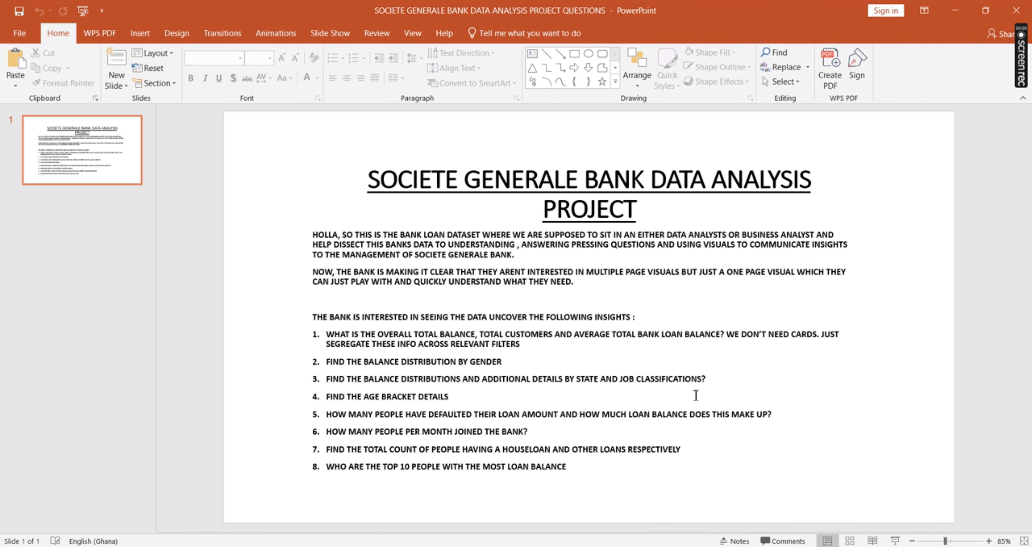
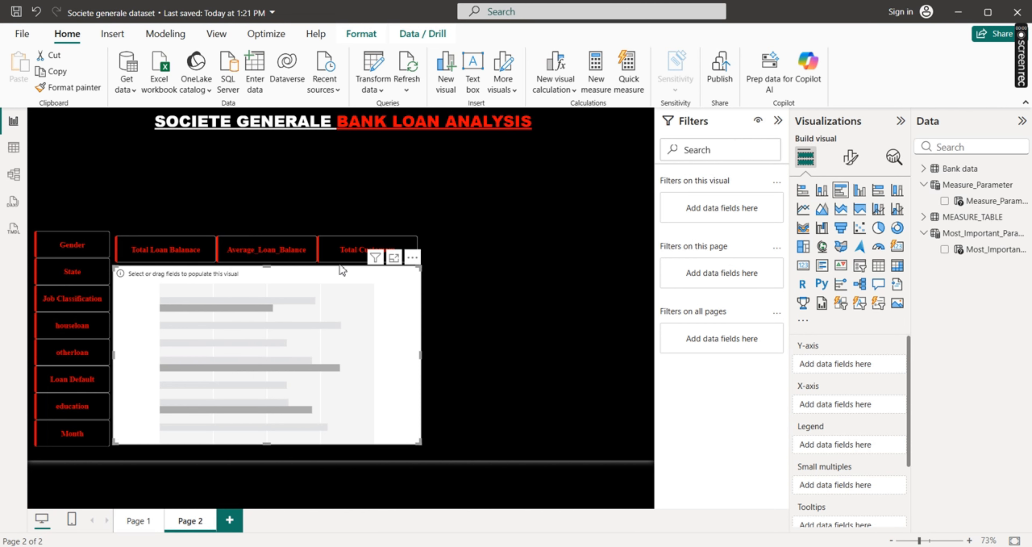
# Populate the empty bar chart with Most_Important_Parameter on the Y-axis and Measure_Parameter on the X-axis
pyautogui.click(944, 202)
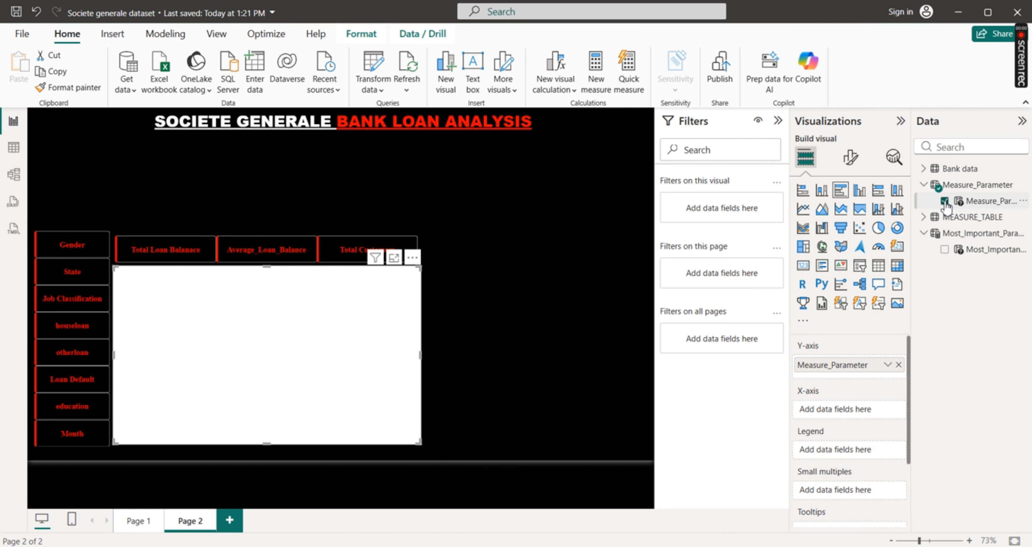
pyautogui.click(945, 250)
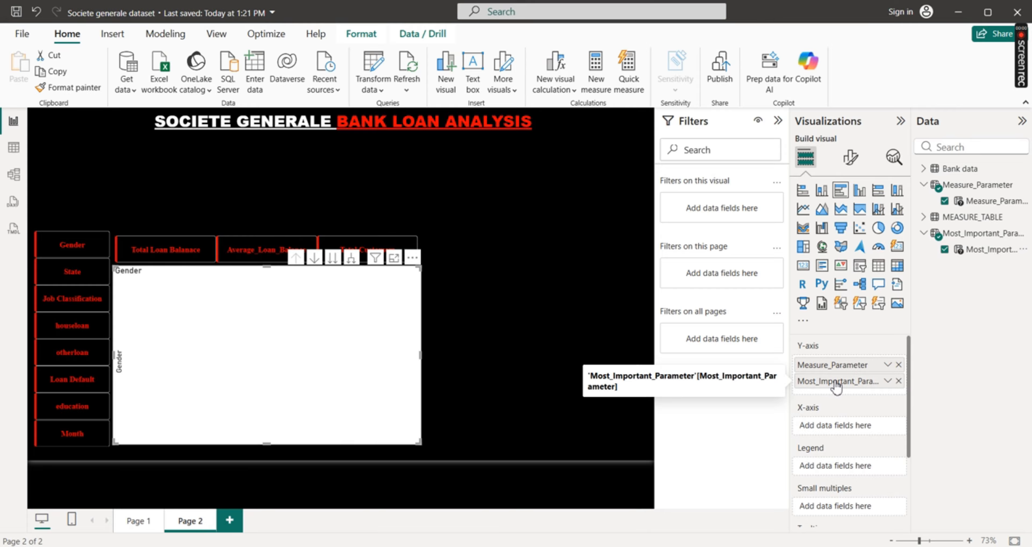
pyautogui.moveTo(830, 384); pyautogui.dragTo(829, 435)
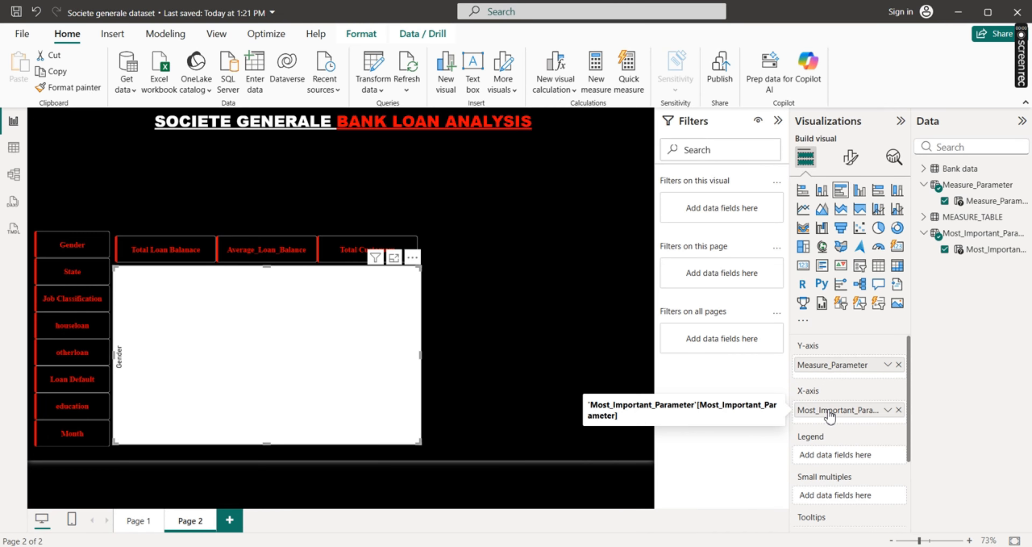
pyautogui.moveTo(829, 415); pyautogui.dragTo(828, 368)
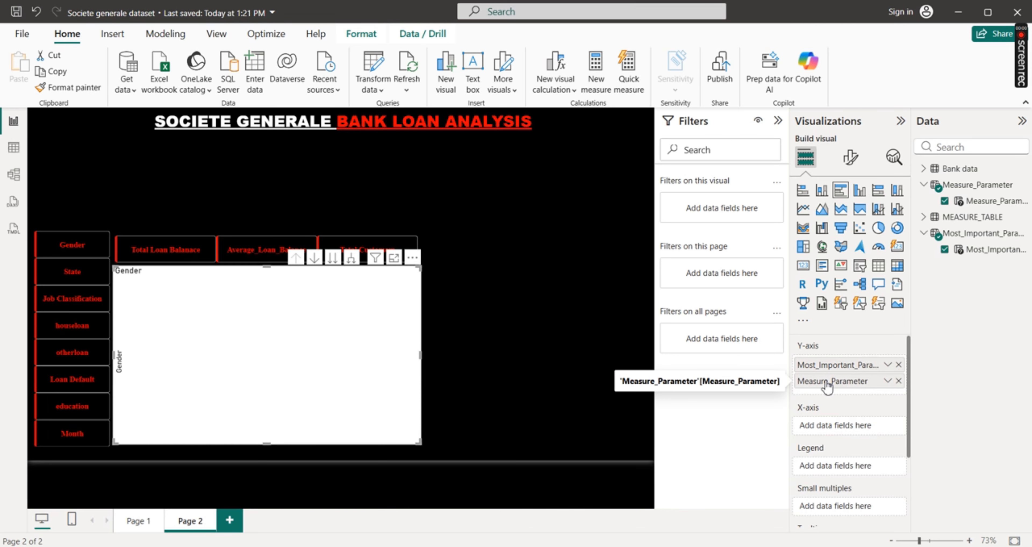
pyautogui.moveTo(827, 386); pyautogui.dragTo(827, 433)
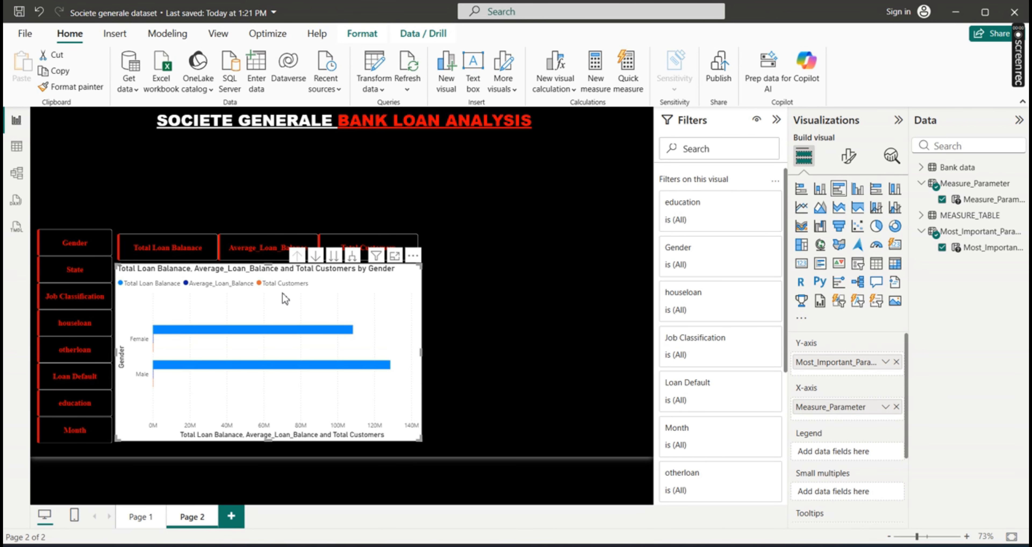
# Test the slicers by showing Total Loan Balance in the chart by Gender, State and houseloan in turn, inspecting the bars
pyautogui.click(160, 253)
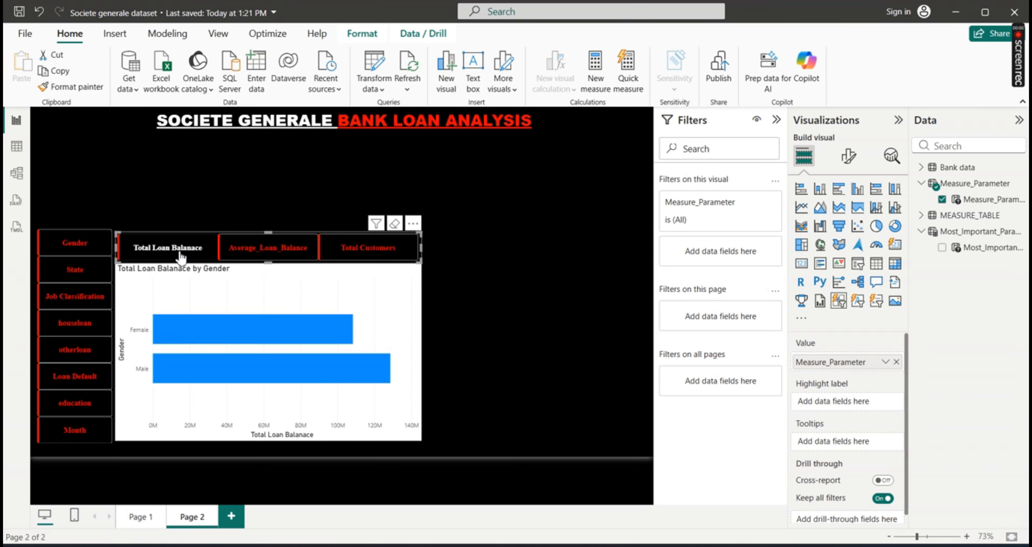
pyautogui.click(82, 246)
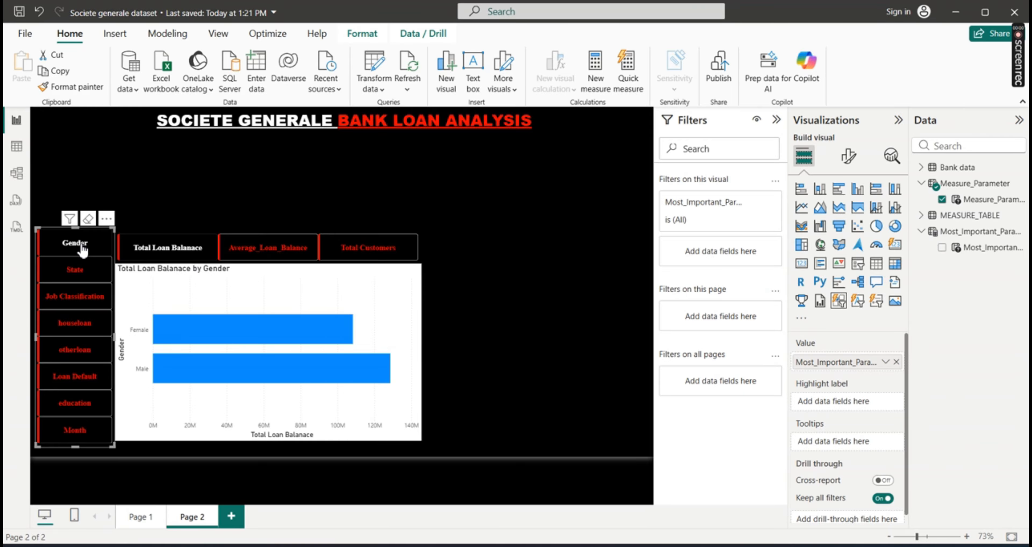
pyautogui.moveTo(255, 338)
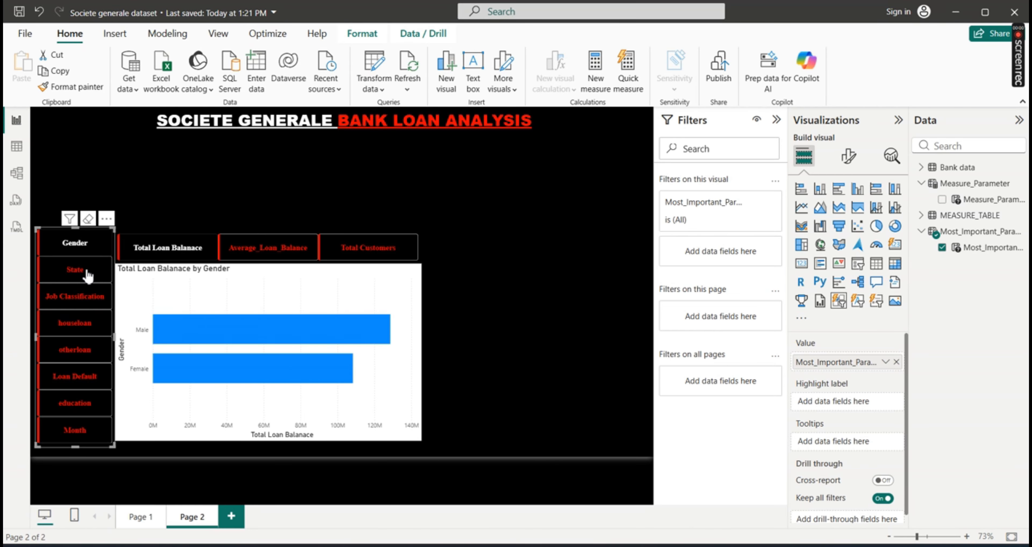
pyautogui.click(69, 276)
pyautogui.moveTo(214, 317)
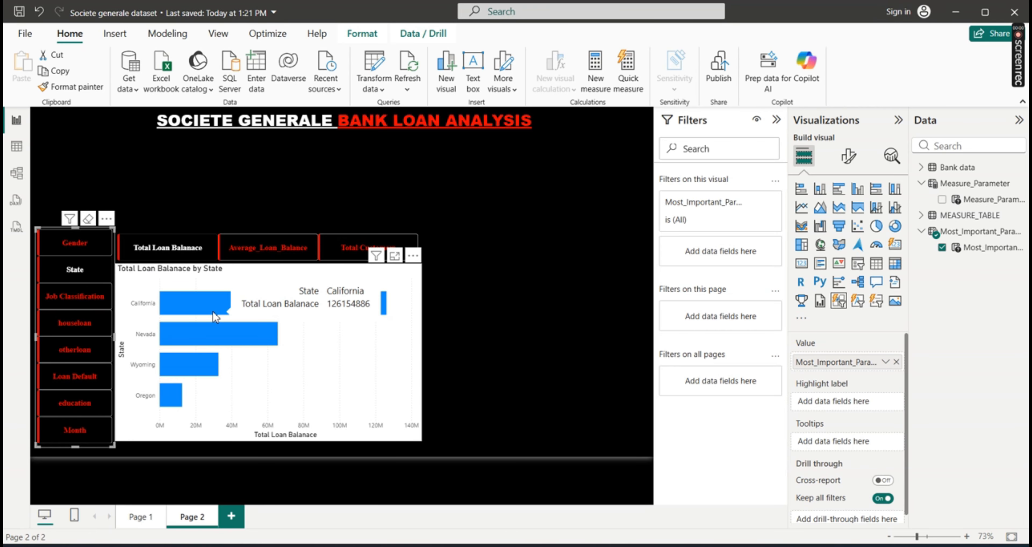
pyautogui.click(79, 327)
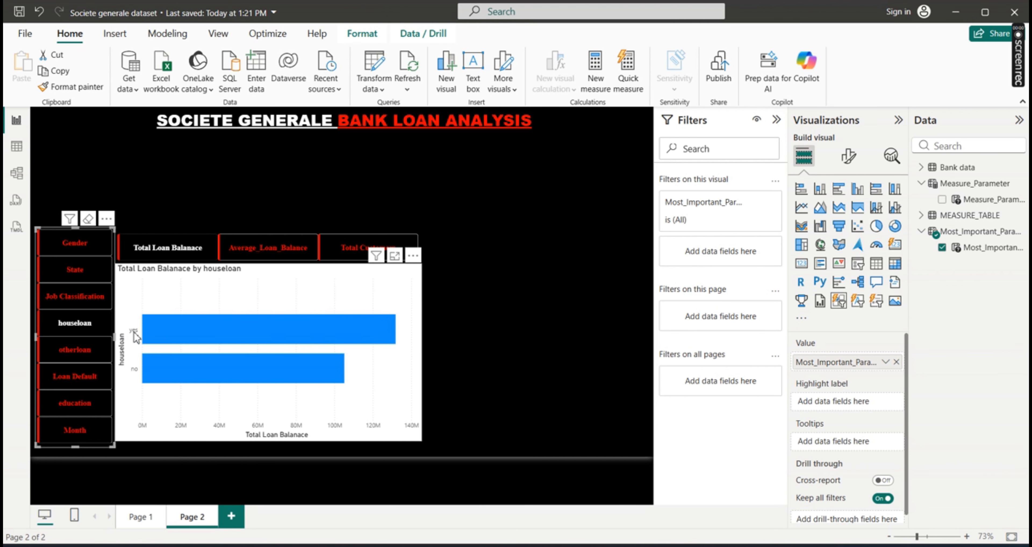
pyautogui.moveTo(182, 334)
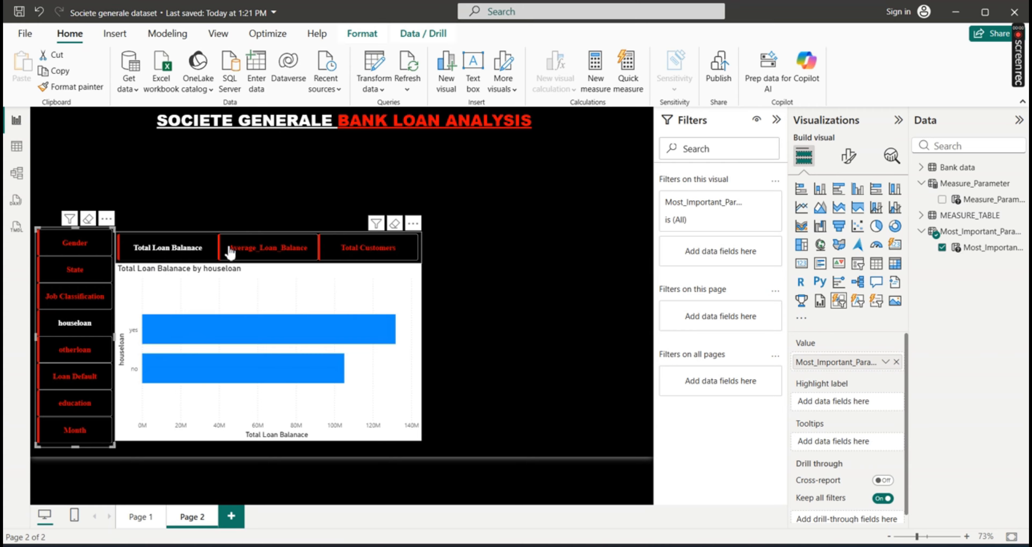
# Switch the chart's measure to Total Customers and highlight the yes bar for houseloan
pyautogui.click(362, 250)
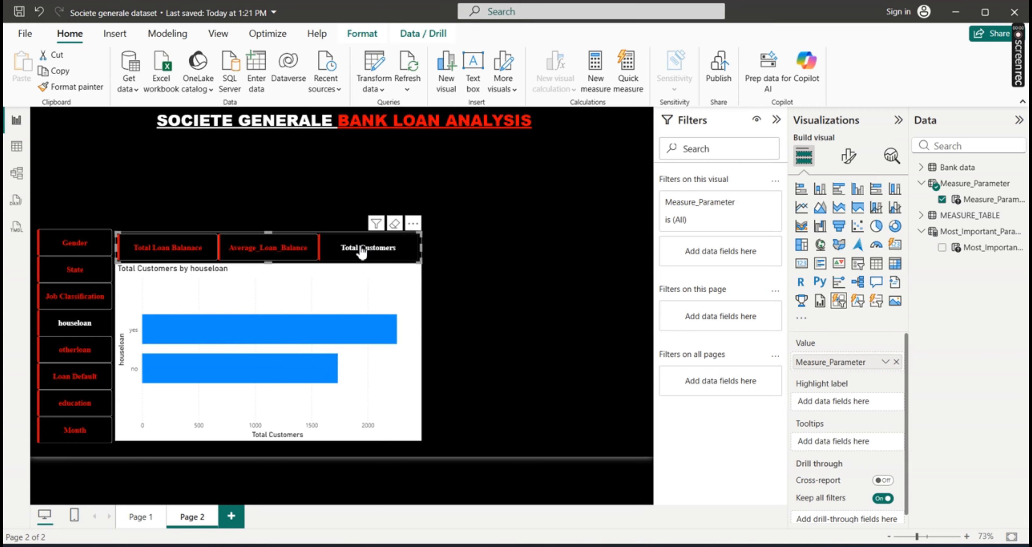
pyautogui.moveTo(205, 364)
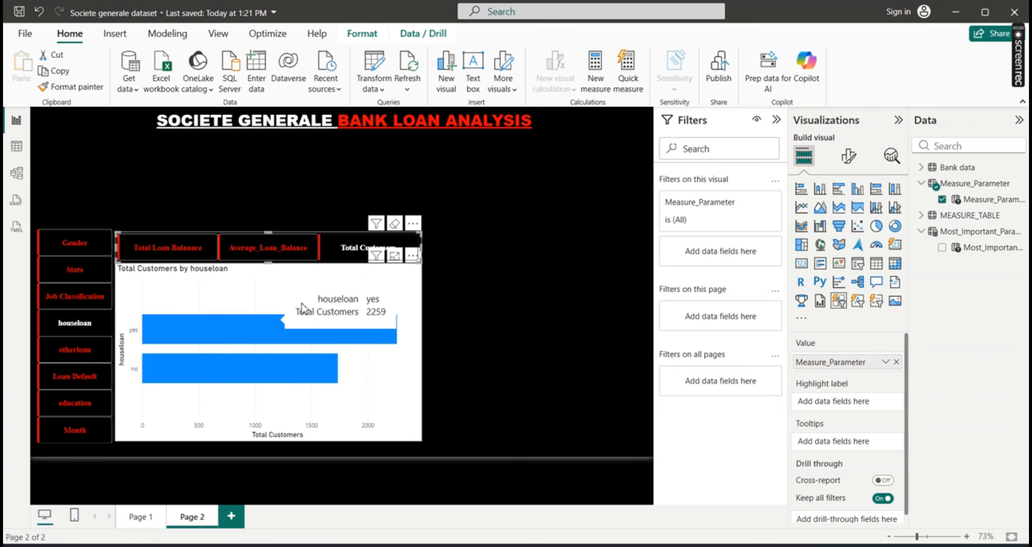
pyautogui.click(198, 332)
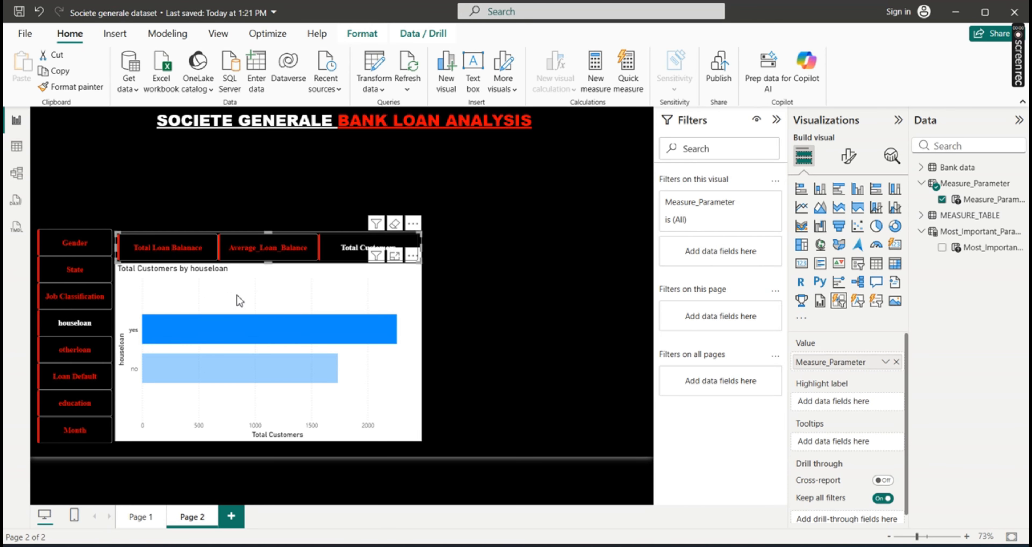
# Make the bar chart's Y-axis values bold and red (#F40101), and turn off the Y-axis title
pyautogui.click(315, 294)
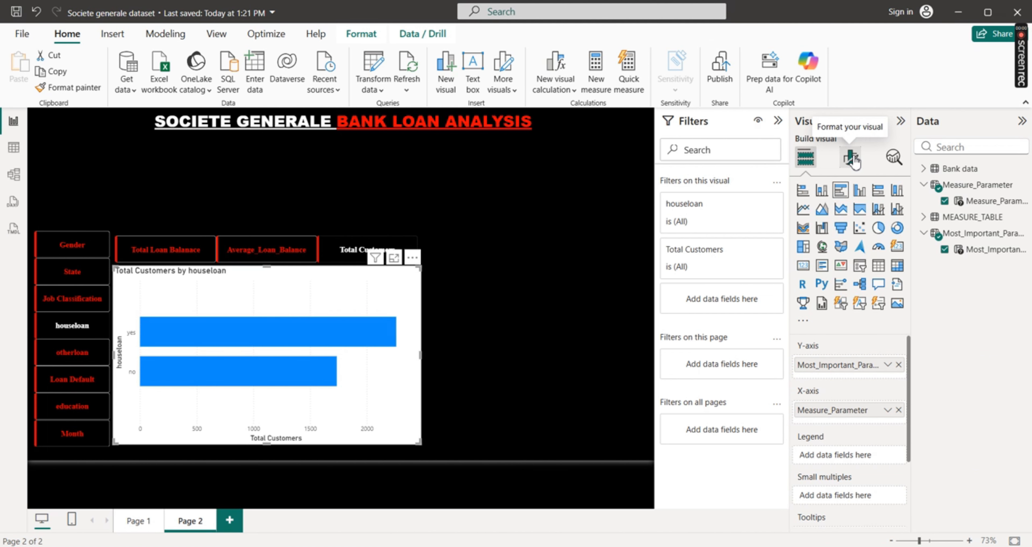
pyautogui.click(850, 158)
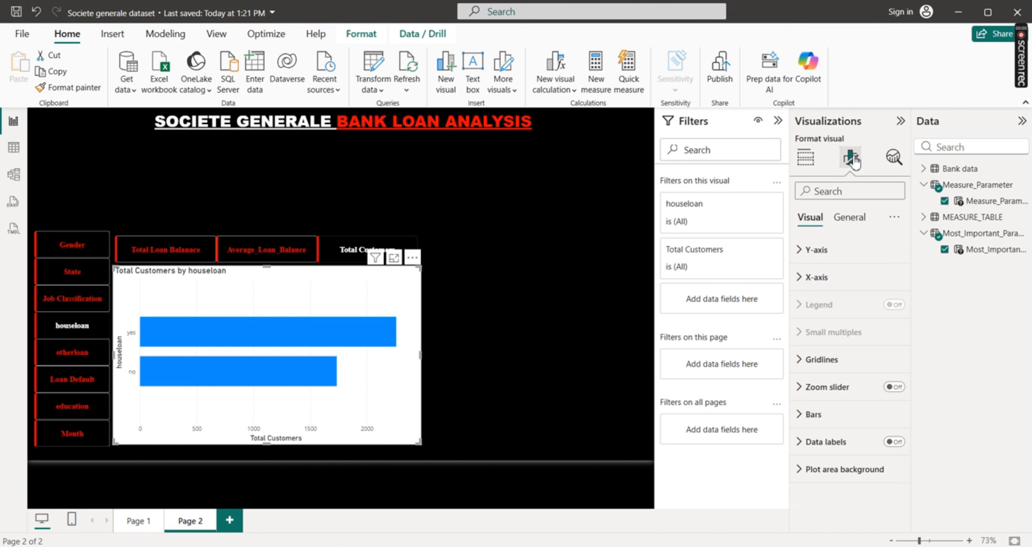
pyautogui.click(800, 252)
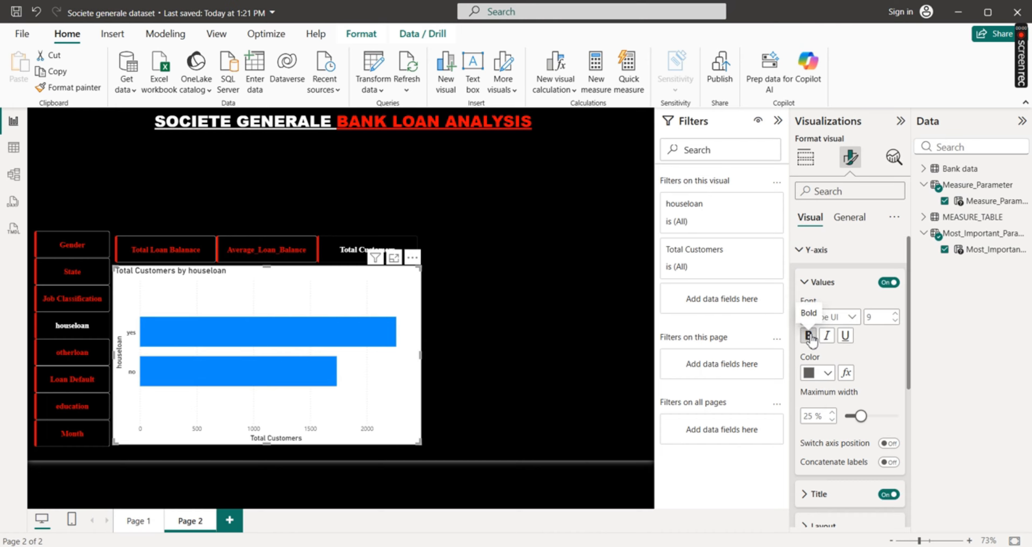
pyautogui.click(809, 336)
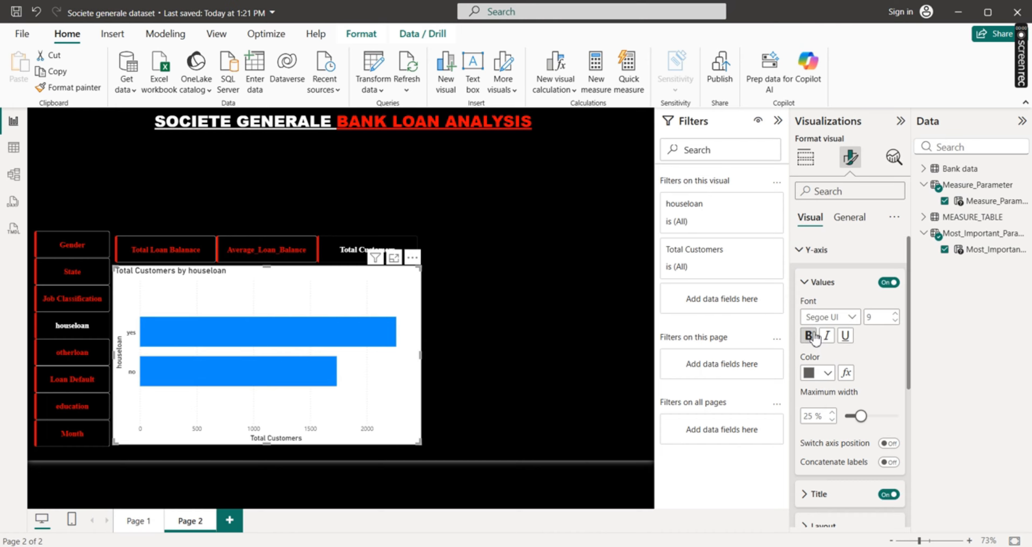
pyautogui.click(829, 374)
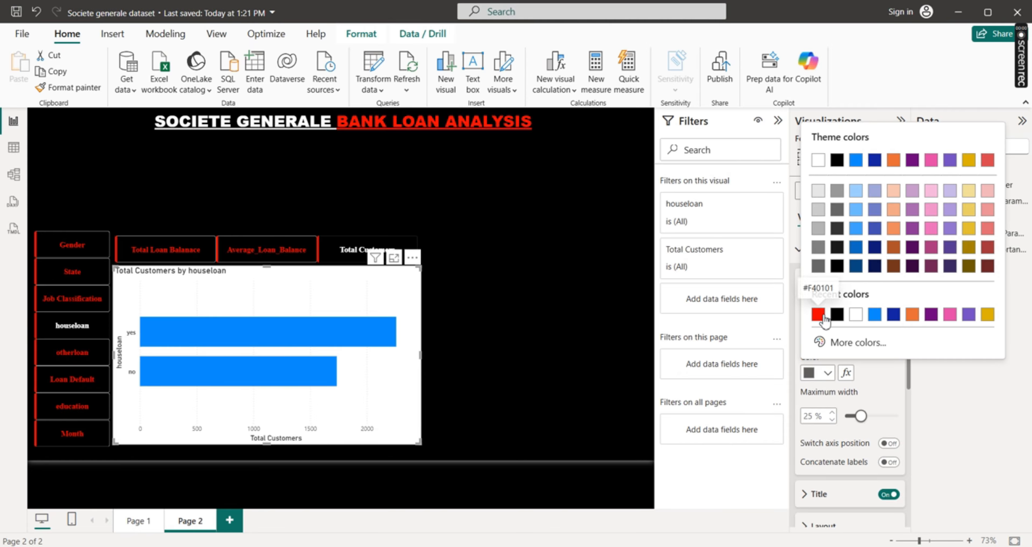
pyautogui.click(815, 309)
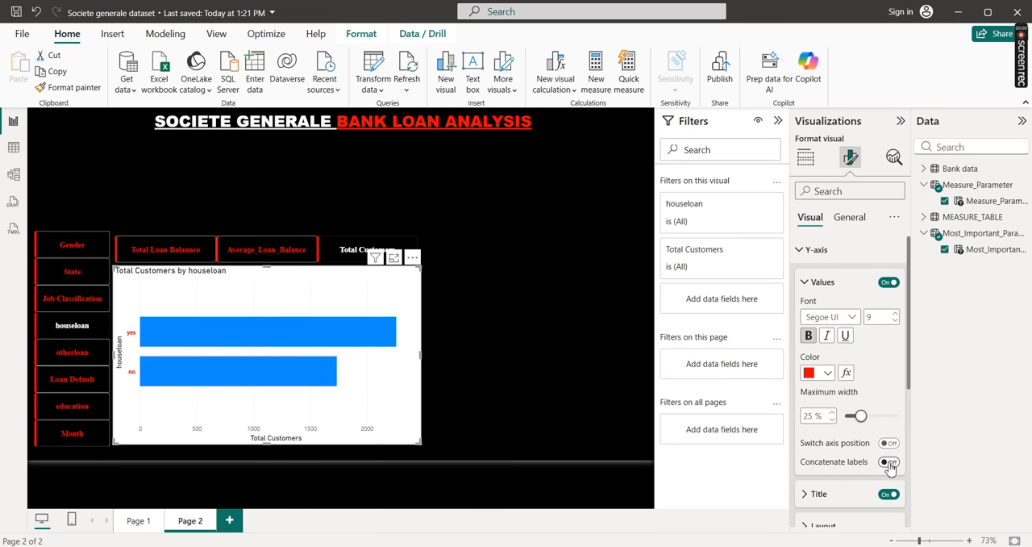
pyautogui.click(888, 494)
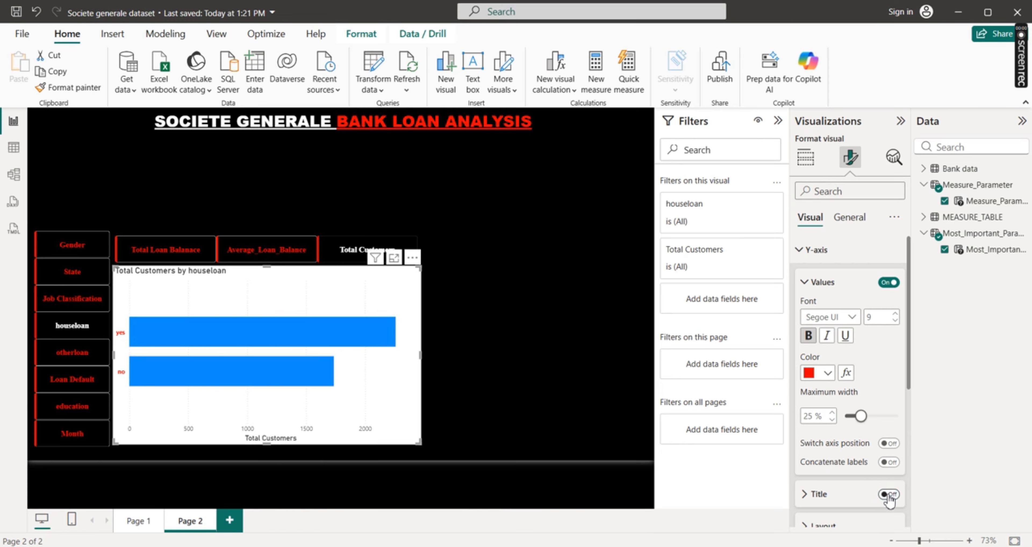
pyautogui.click(807, 256)
# Turn off the chart's X-axis title and format the X-axis values as bold, size 10 and white (#FFFFFF)
pyautogui.click(813, 277)
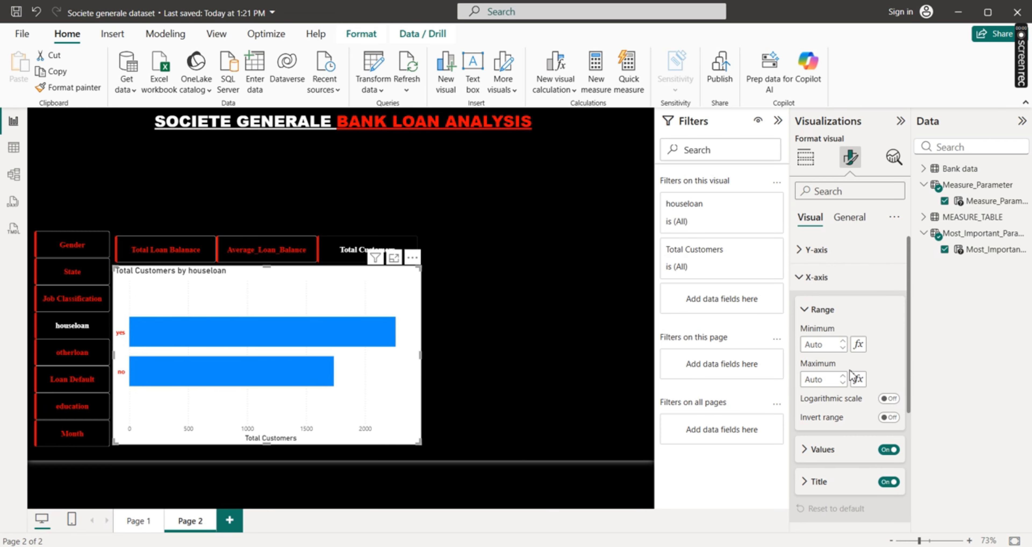
pyautogui.click(889, 484)
pyautogui.click(809, 450)
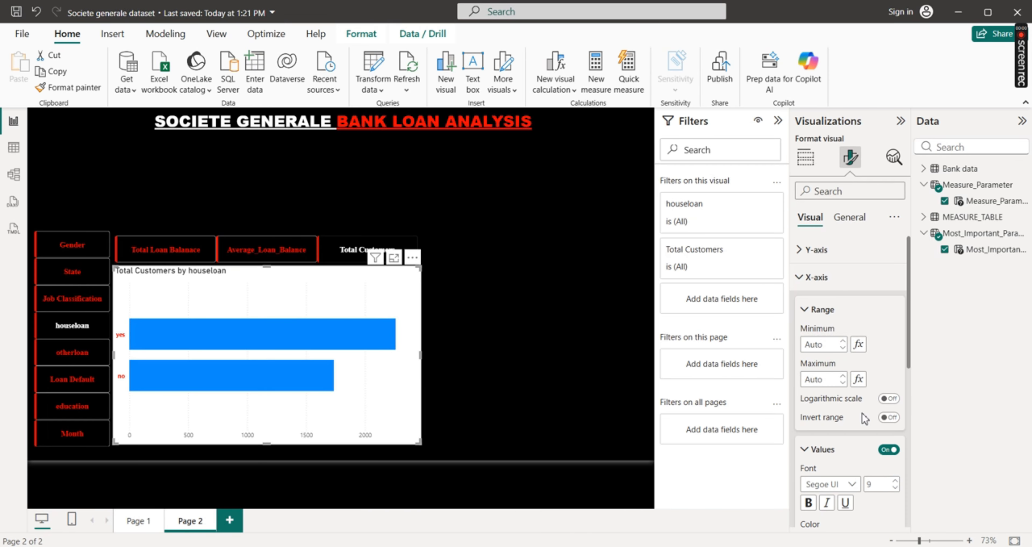
pyautogui.moveTo(909, 358); pyautogui.dragTo(910, 452)
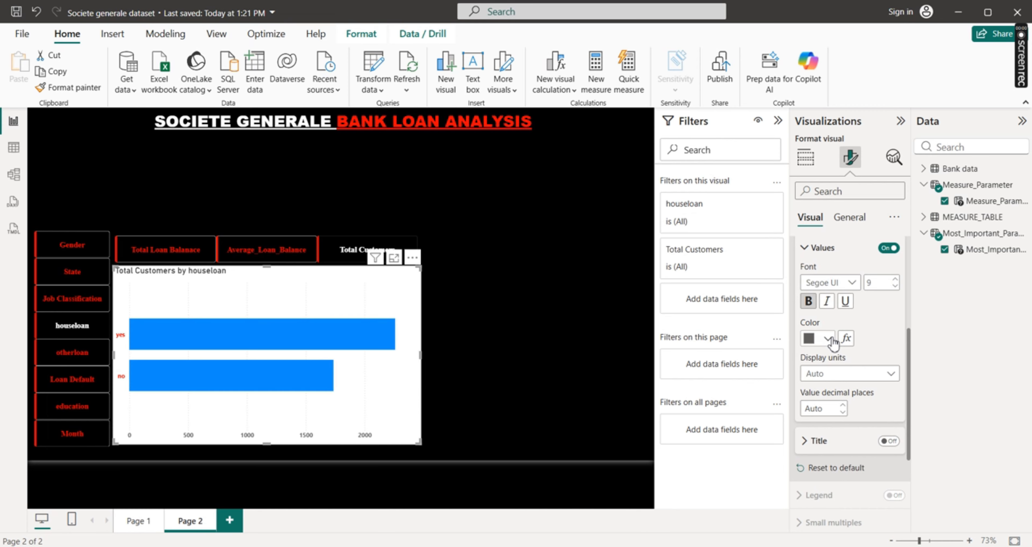
pyautogui.click(827, 338)
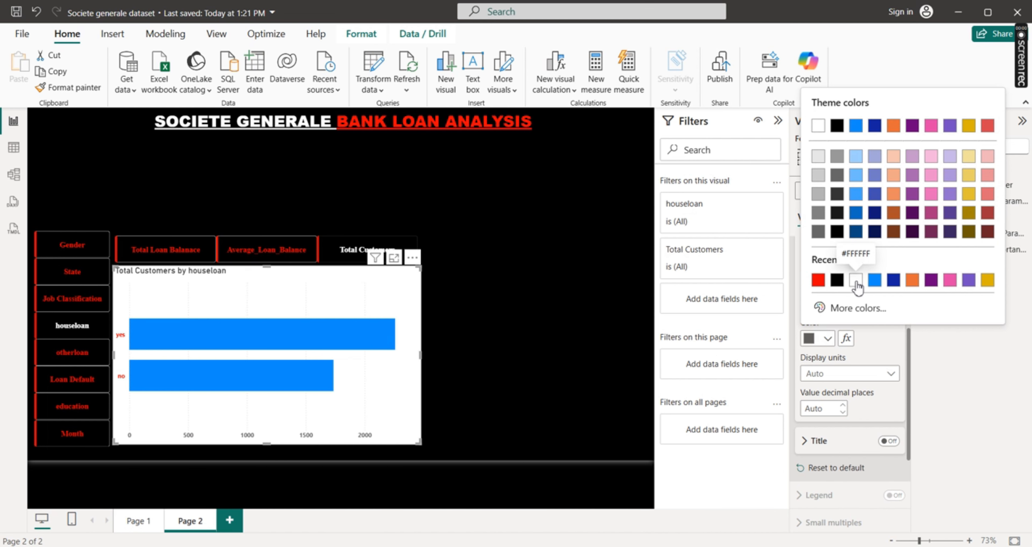
pyautogui.click(855, 280)
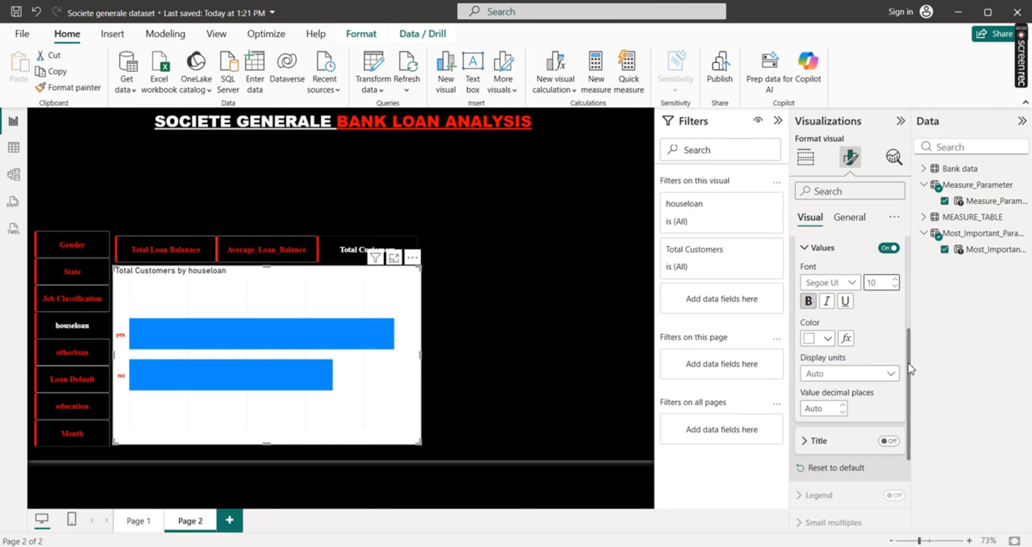
pyautogui.moveTo(909, 363); pyautogui.dragTo(913, 259)
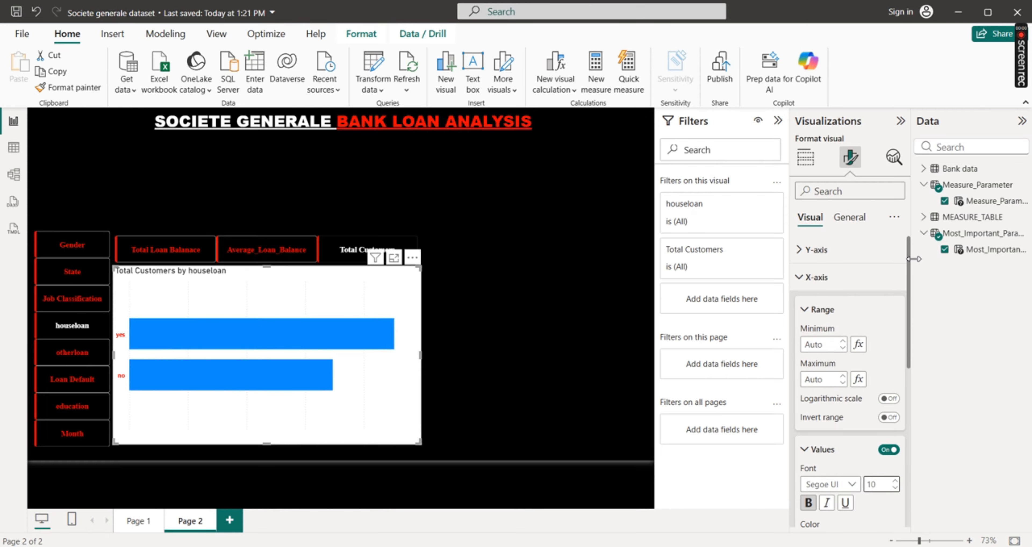
pyautogui.click(809, 277)
# Recolor the chart's Y-axis values white (#FFFFFF) and turn off its vertical gridlines
pyautogui.click(805, 249)
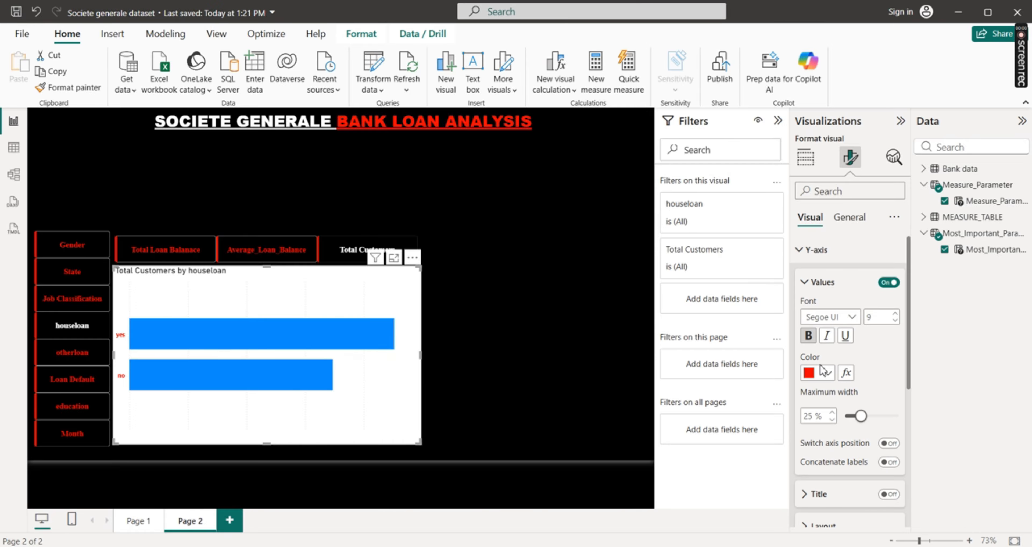
pyautogui.click(829, 376)
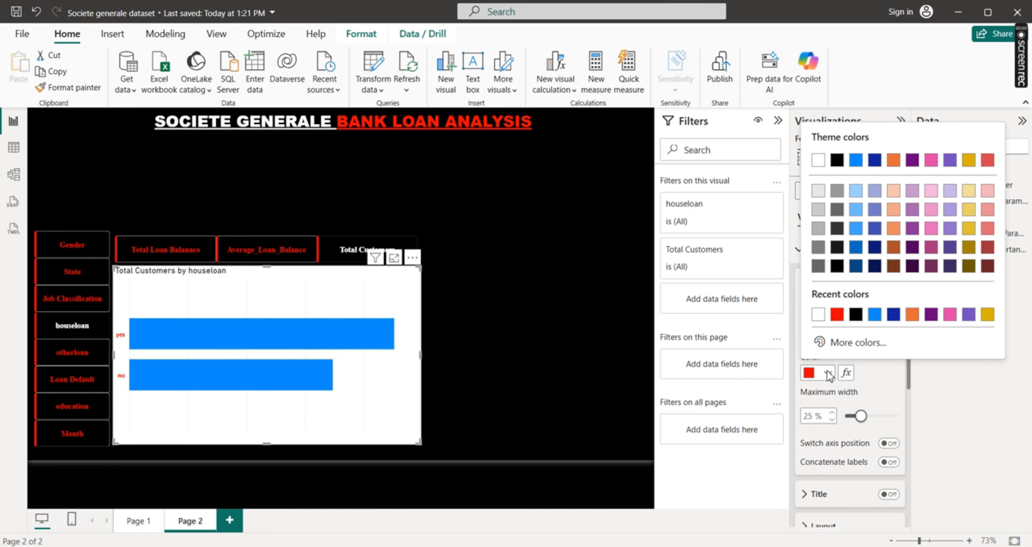
pyautogui.click(821, 319)
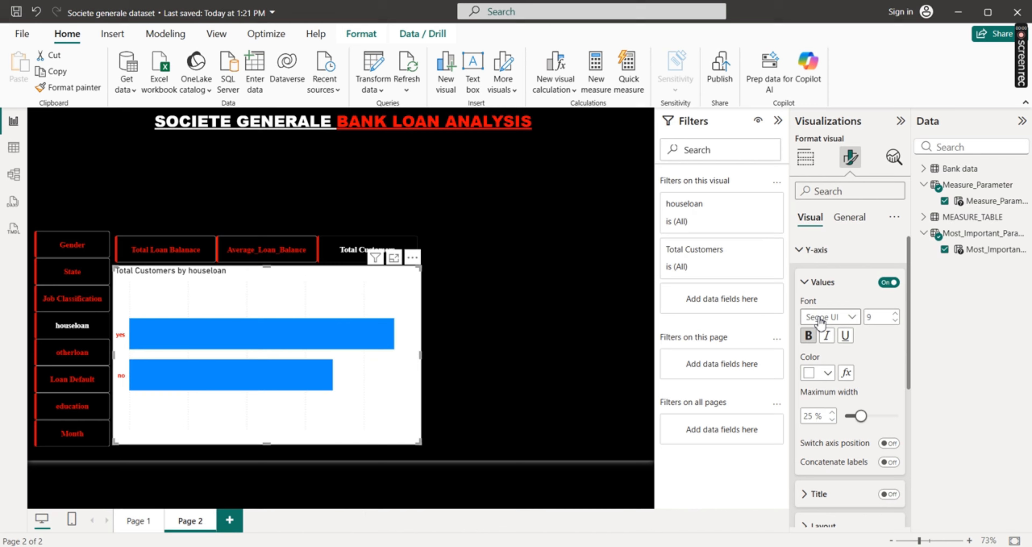
pyautogui.click(807, 250)
pyautogui.click(805, 361)
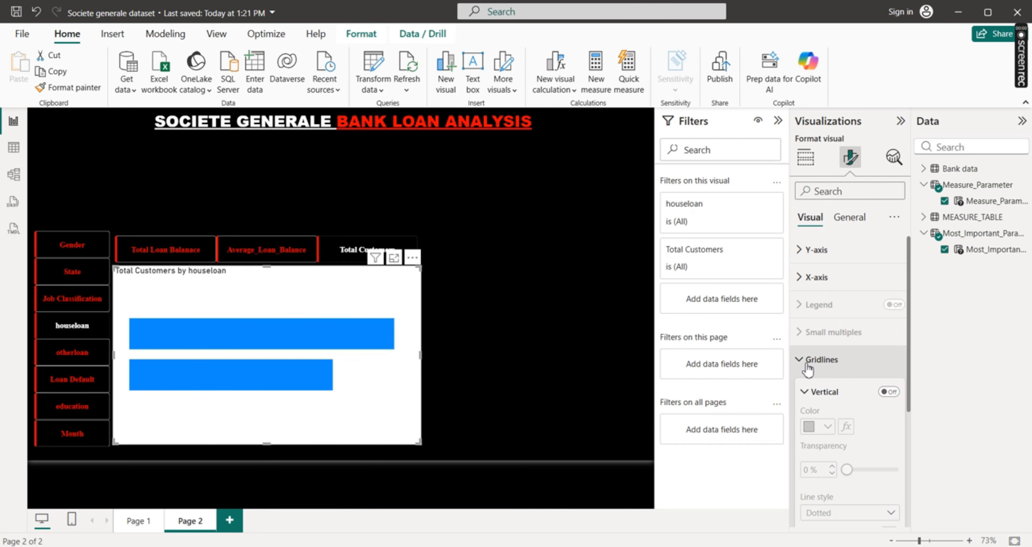
pyautogui.click(802, 362)
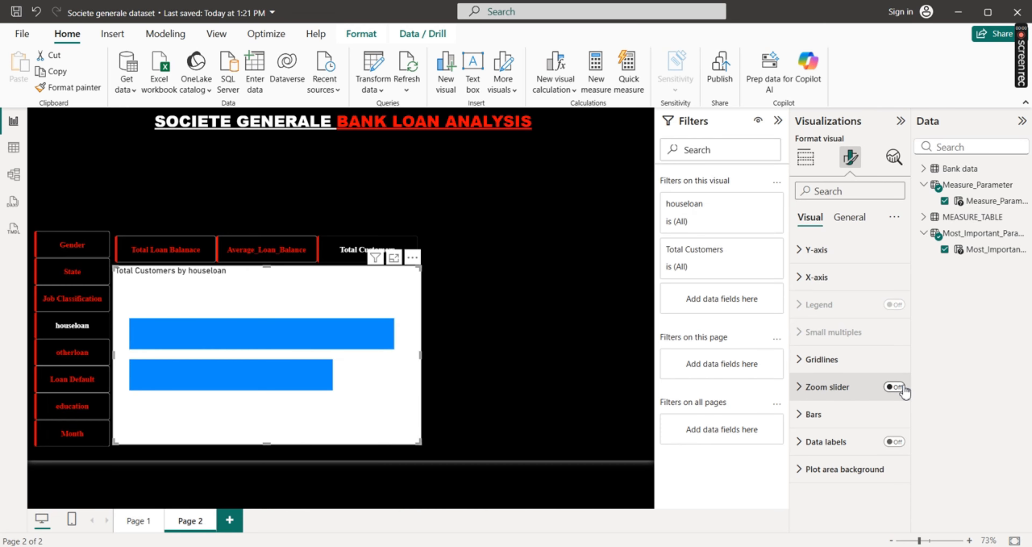
# Turn on the bar chart's zoom slider and check its X-axis, label and tooltip options
pyautogui.click(894, 387)
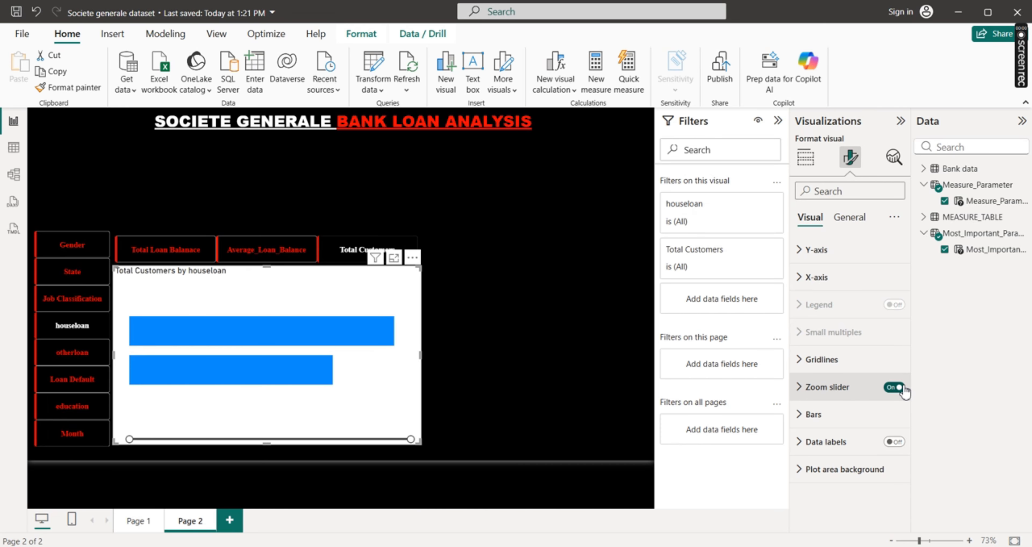
pyautogui.click(800, 387)
pyautogui.click(801, 389)
pyautogui.click(801, 387)
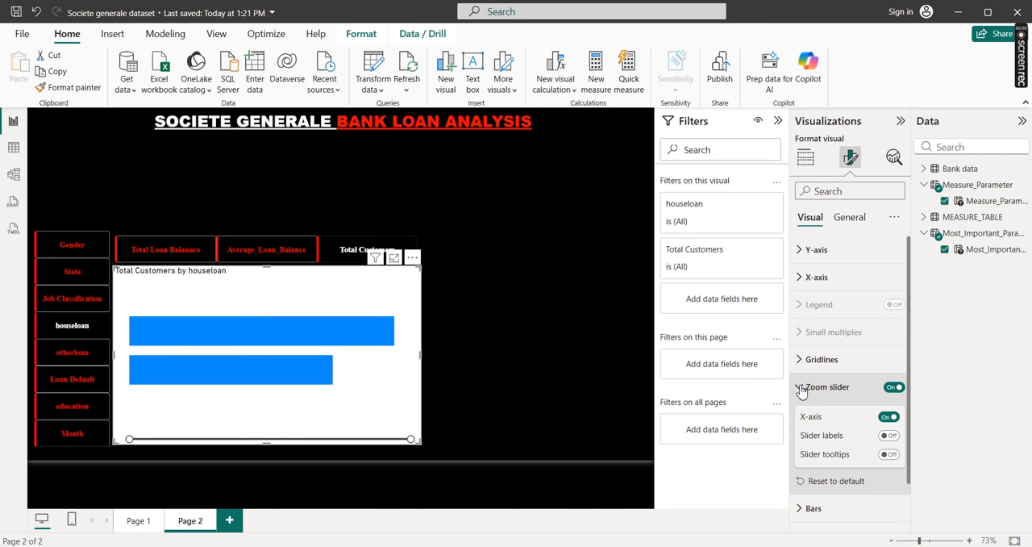
pyautogui.click(802, 388)
# Recolor the bars of the bar chart red for all categories
pyautogui.click(798, 415)
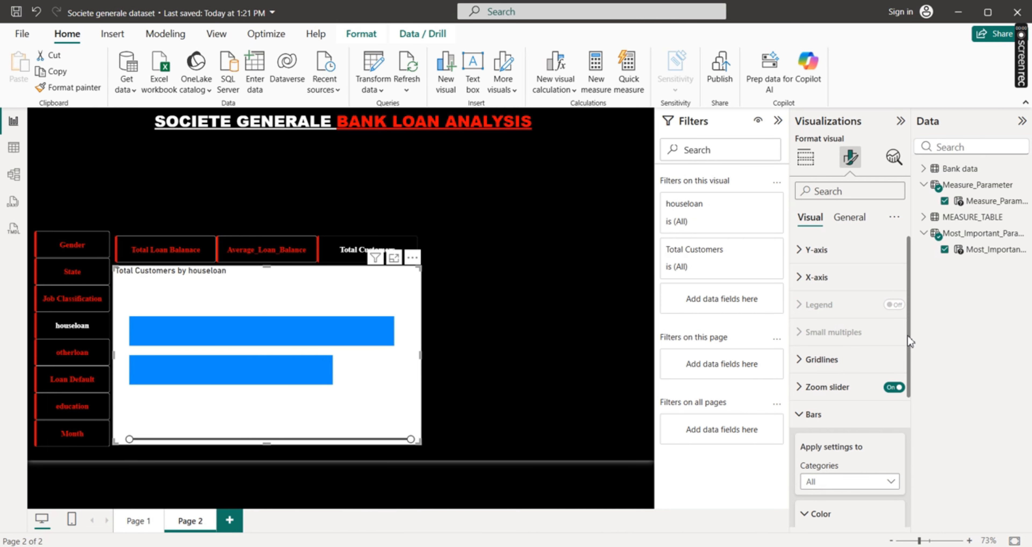
pyautogui.moveTo(909, 338); pyautogui.dragTo(908, 415)
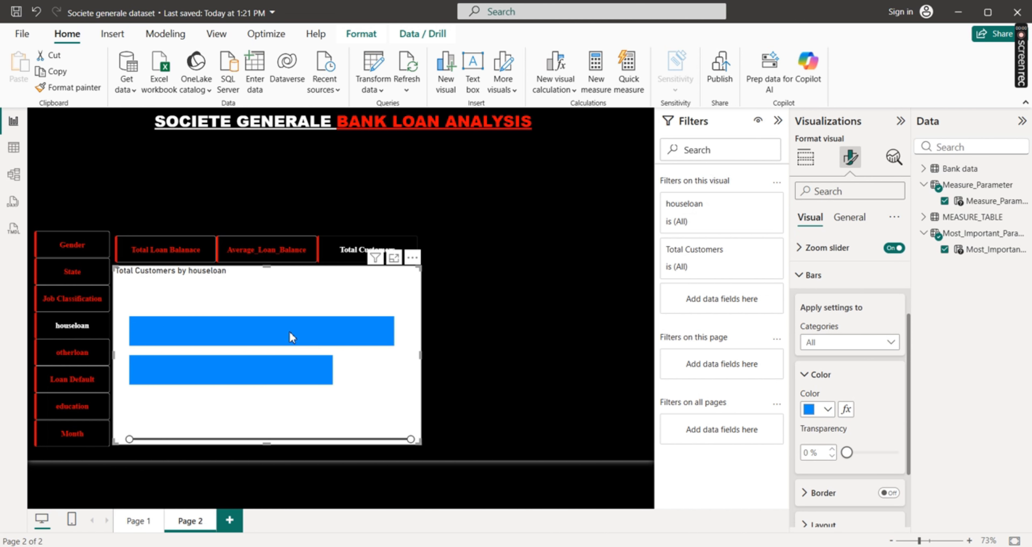
pyautogui.click(828, 410)
pyautogui.click(836, 350)
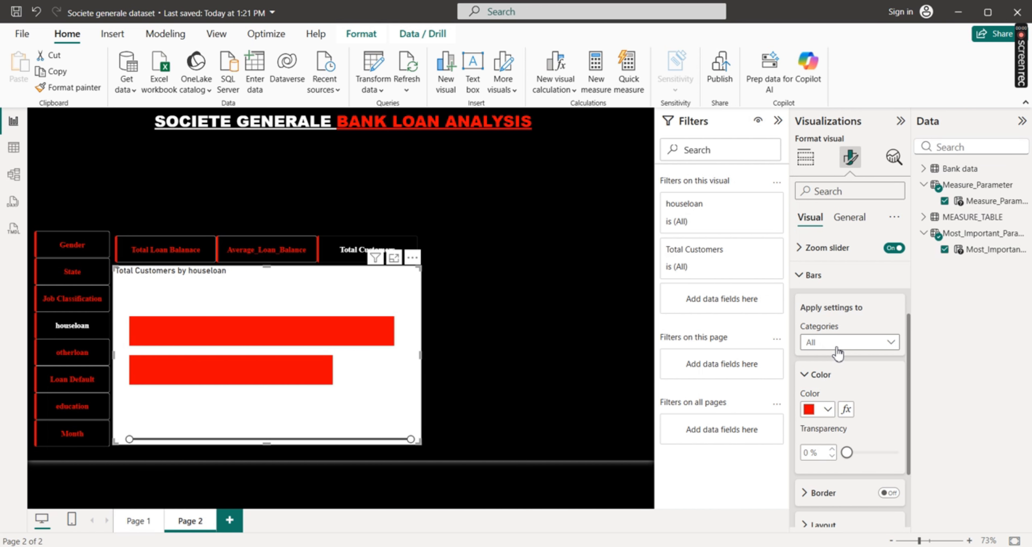
pyautogui.moveTo(909, 403); pyautogui.dragTo(912, 352)
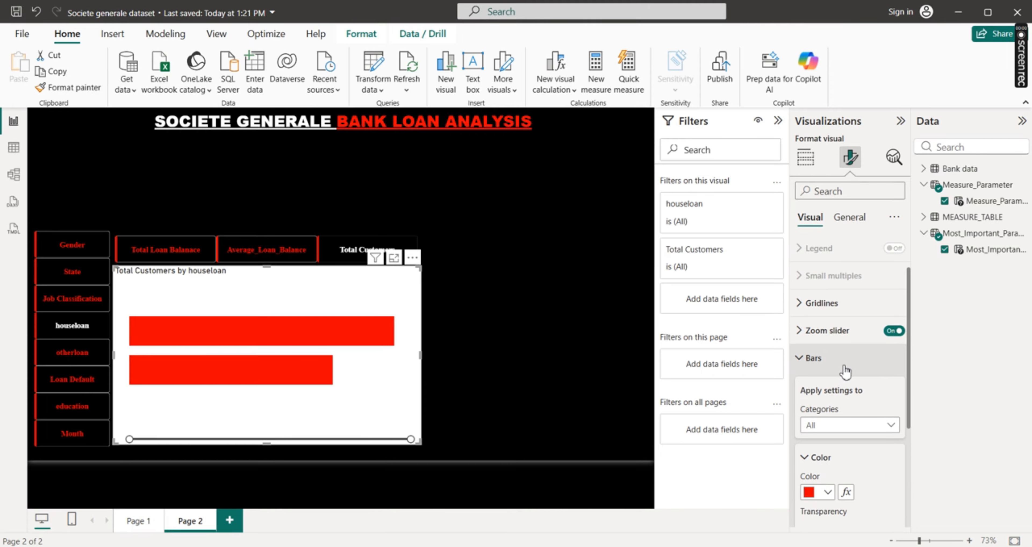
pyautogui.click(809, 359)
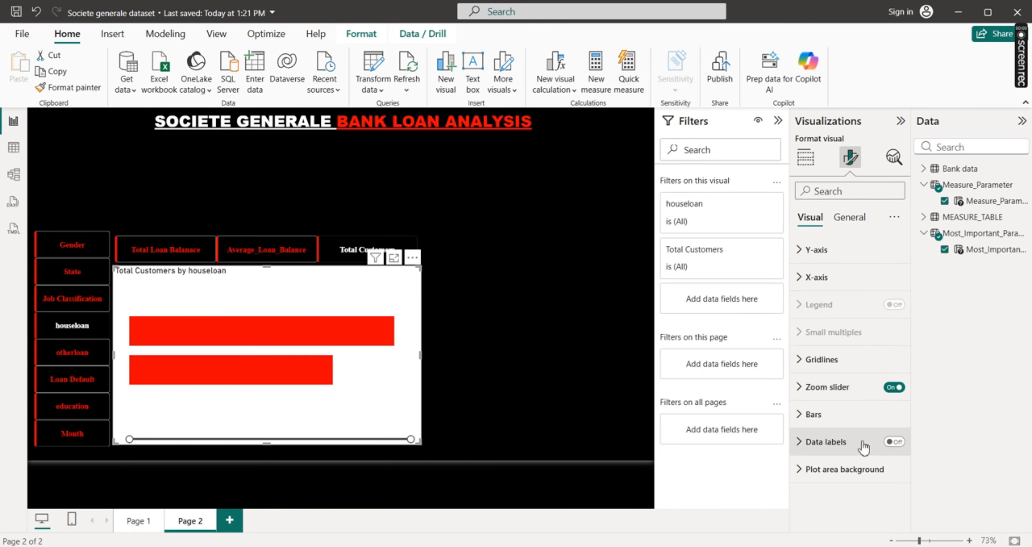
# Turn on the bar chart's data labels and set their position to Inside end
pyautogui.click(895, 442)
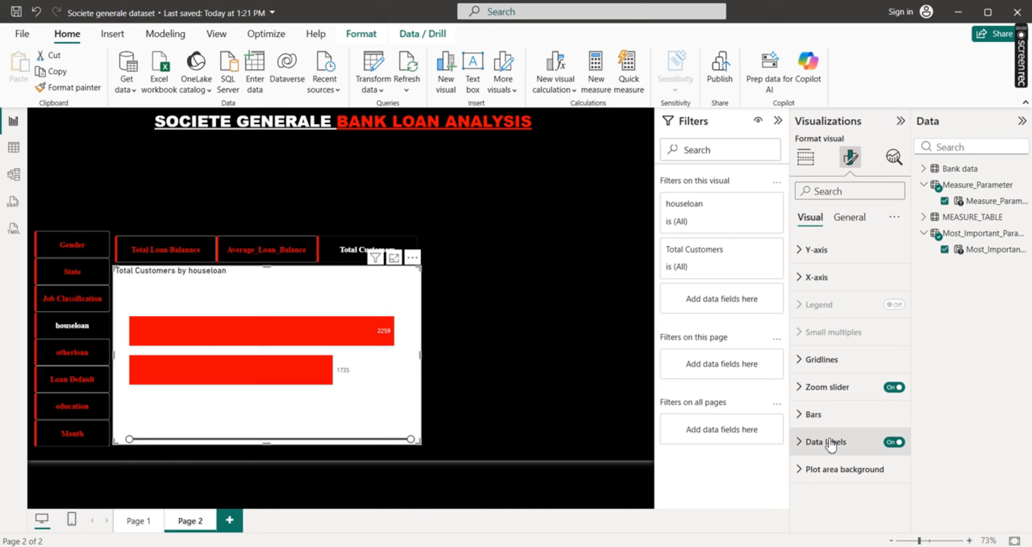
pyautogui.click(801, 442)
pyautogui.scroll(-4, 909, 369)
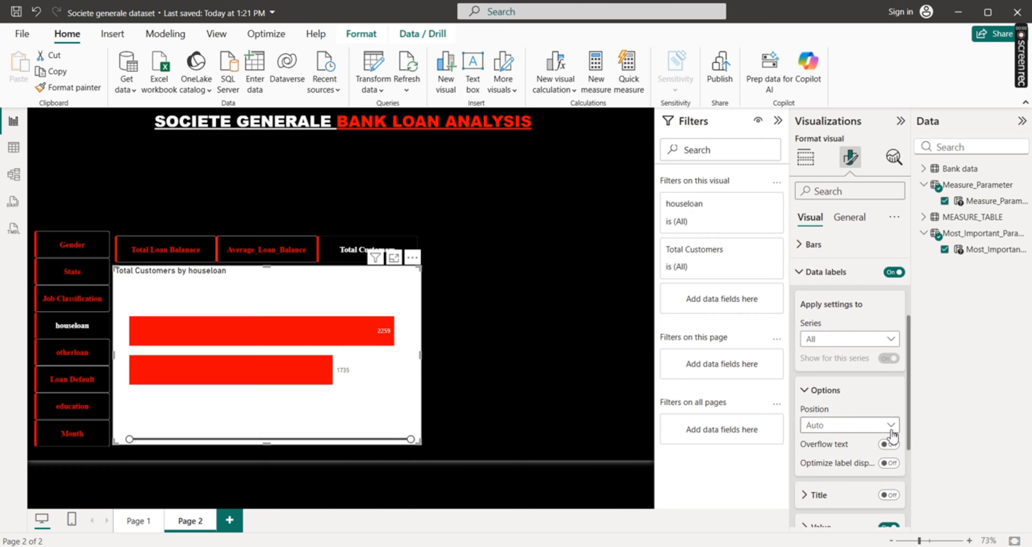
pyautogui.click(892, 426)
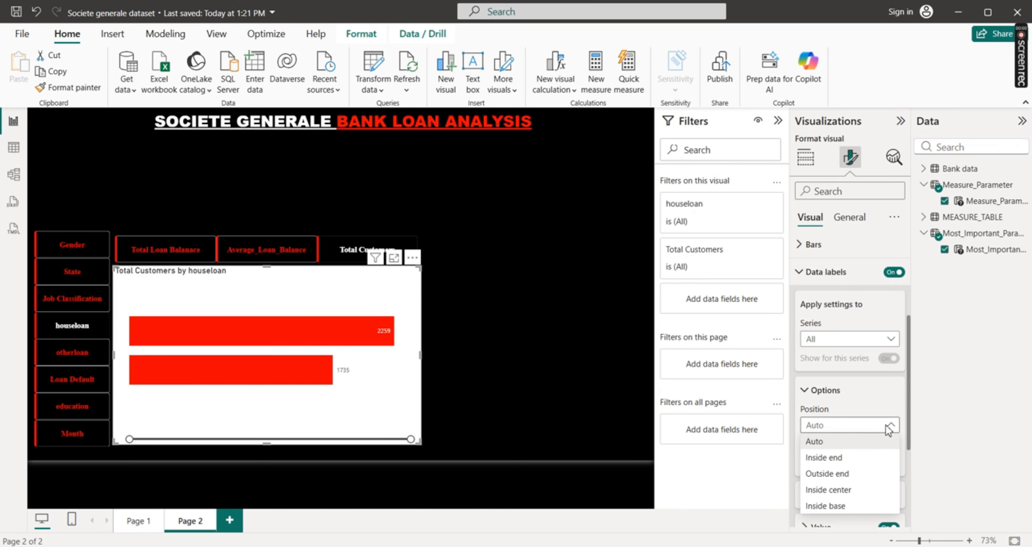
pyautogui.click(829, 461)
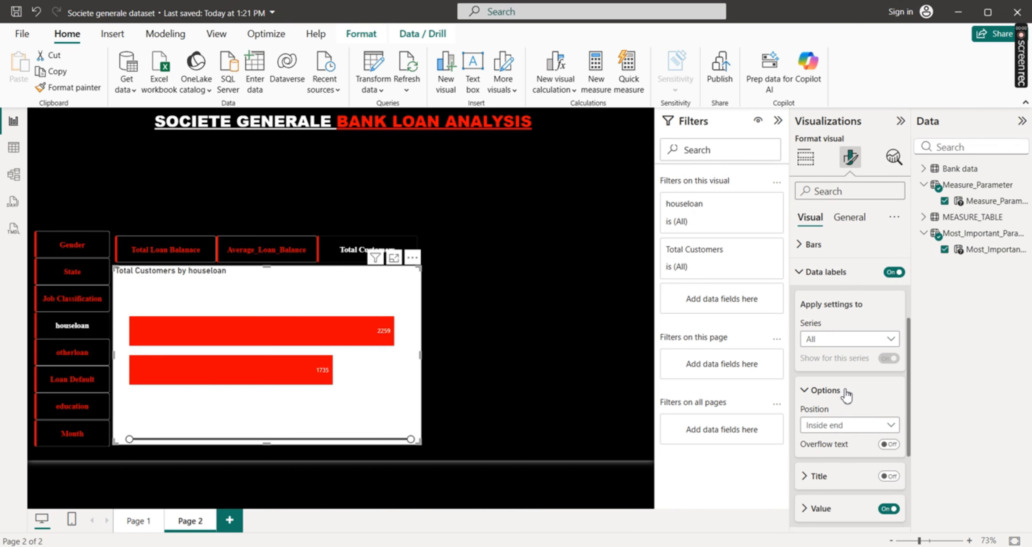
pyautogui.click(813, 281)
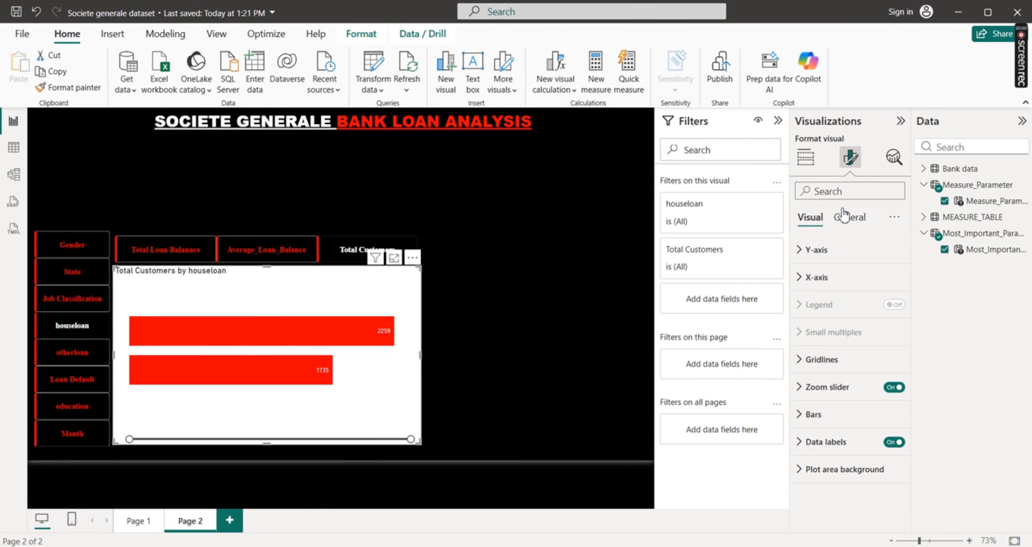
# Turn off the bar chart's background effect
pyautogui.click(848, 220)
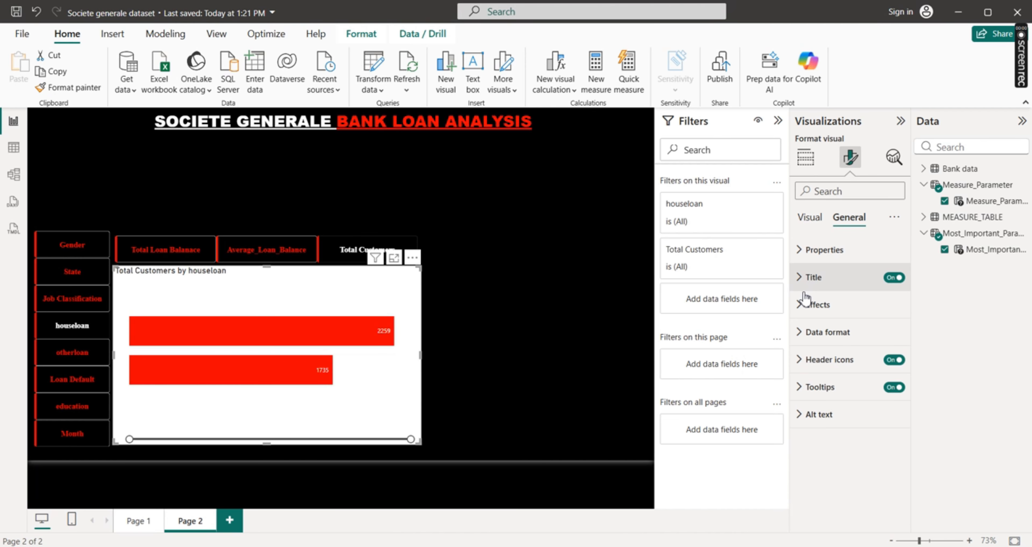
pyautogui.click(798, 305)
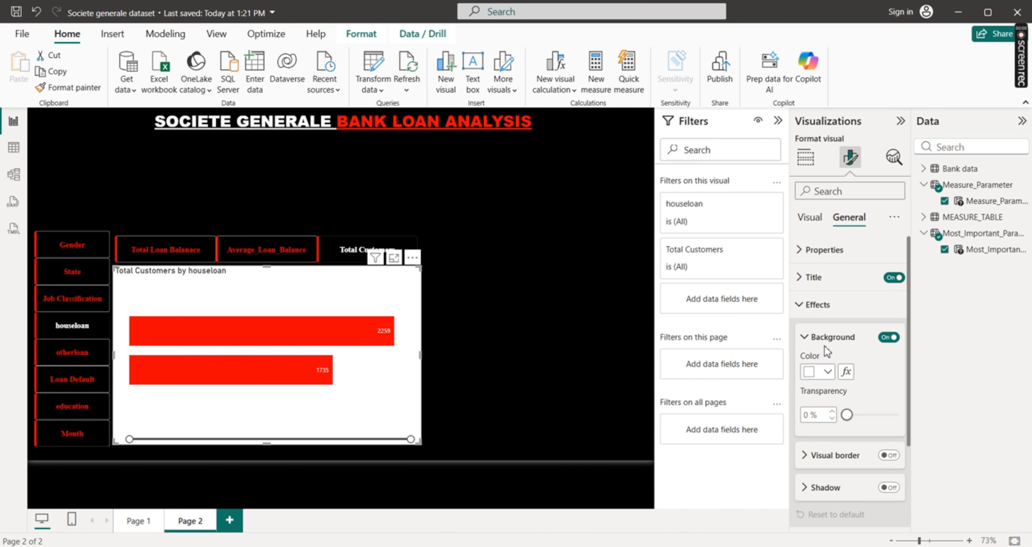
pyautogui.click(888, 339)
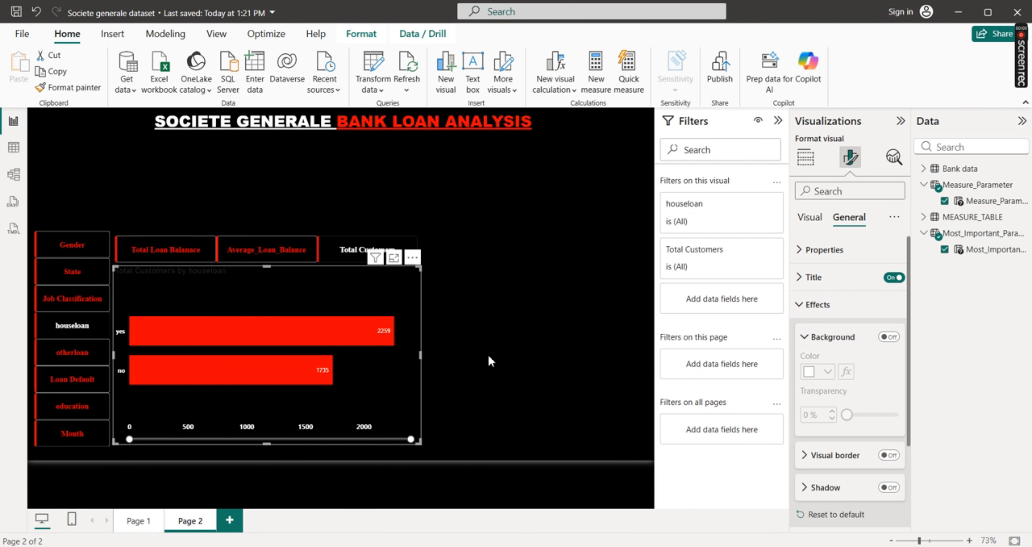
pyautogui.click(801, 309)
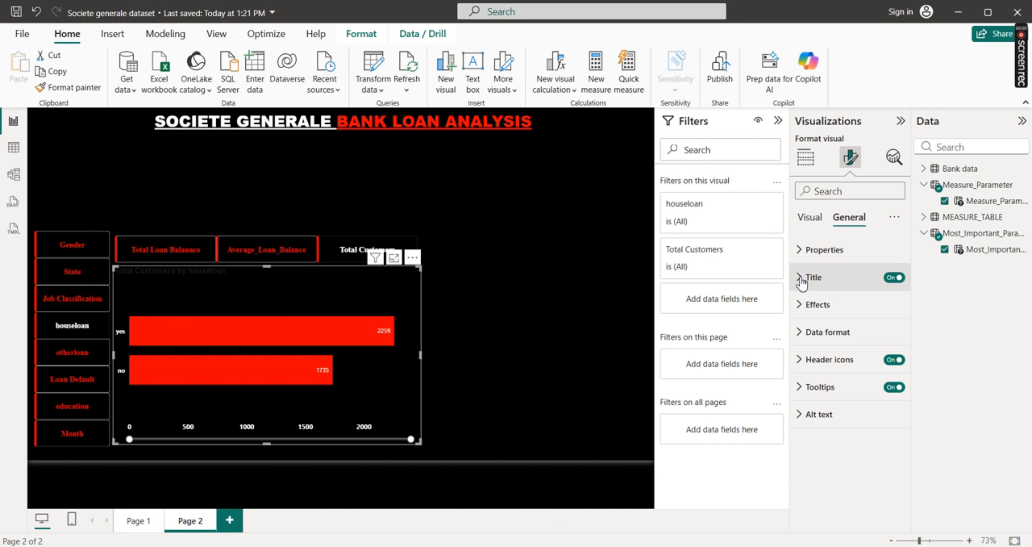
# Format the bar chart's title as bold, size 12 and white, and center it horizontally
pyautogui.click(806, 277)
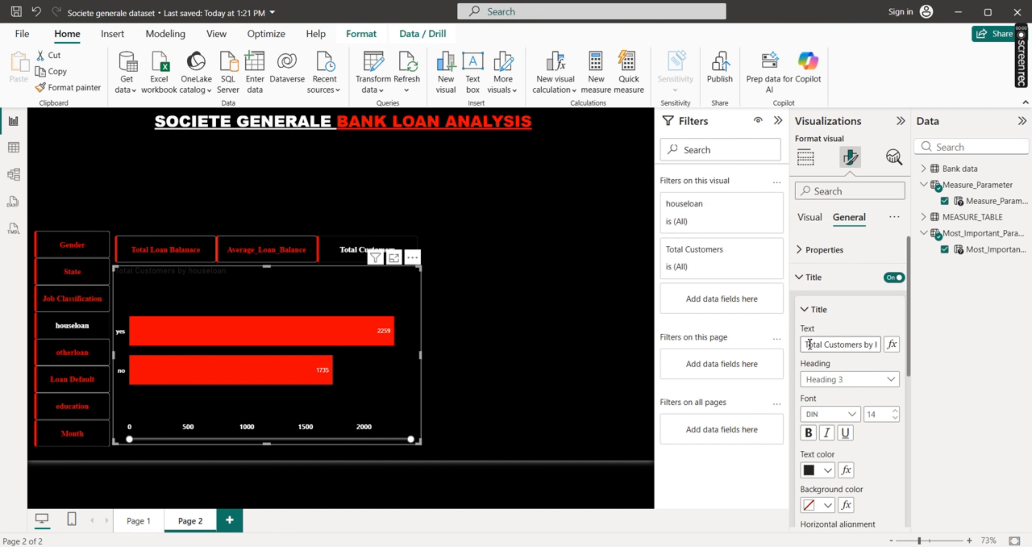
pyautogui.click(808, 433)
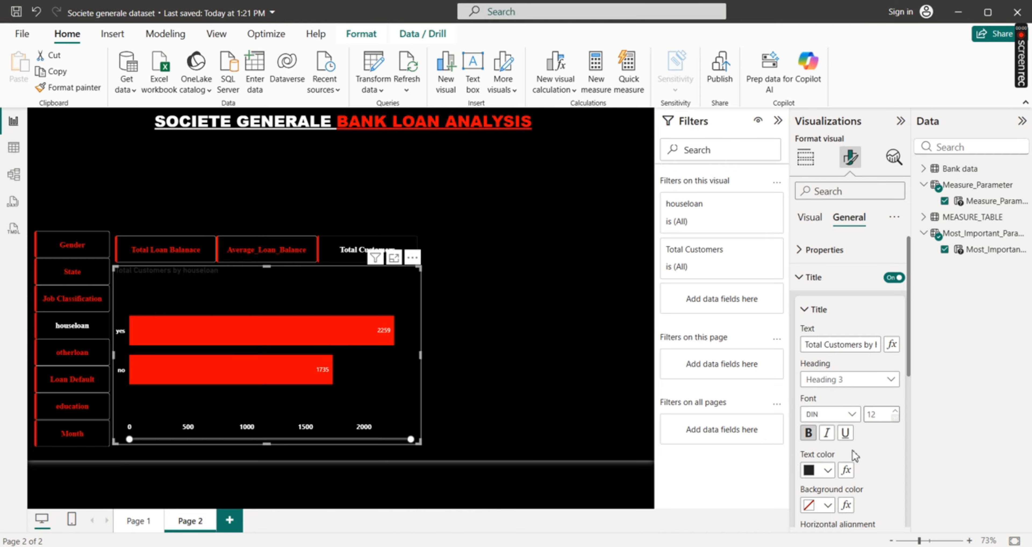
pyautogui.click(827, 470)
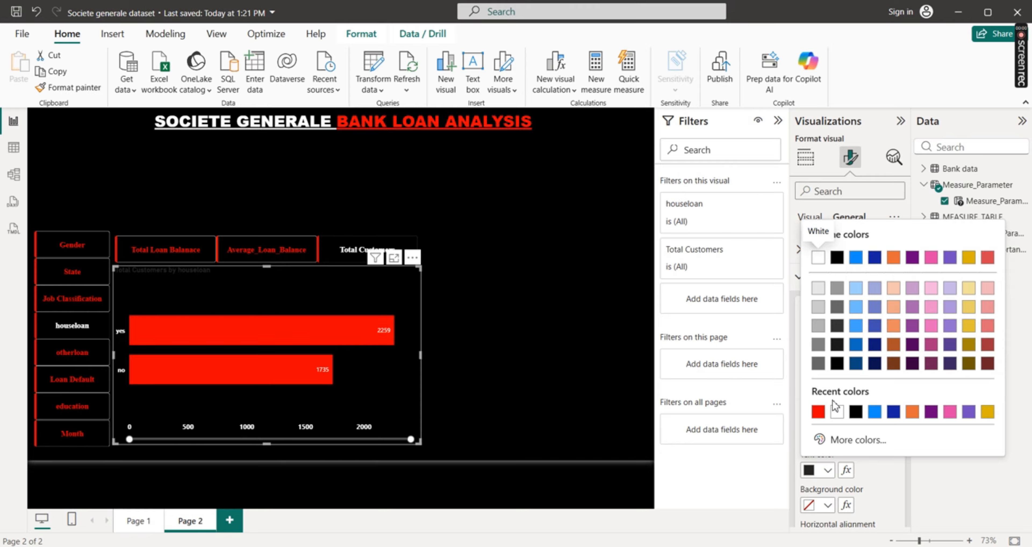
pyautogui.click(837, 413)
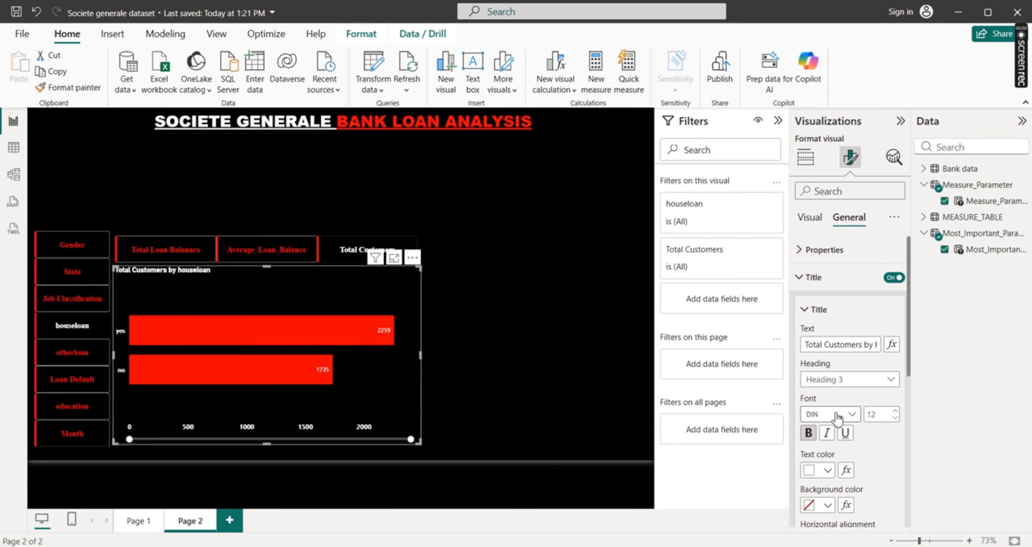
pyautogui.scroll(-4, 912, 364)
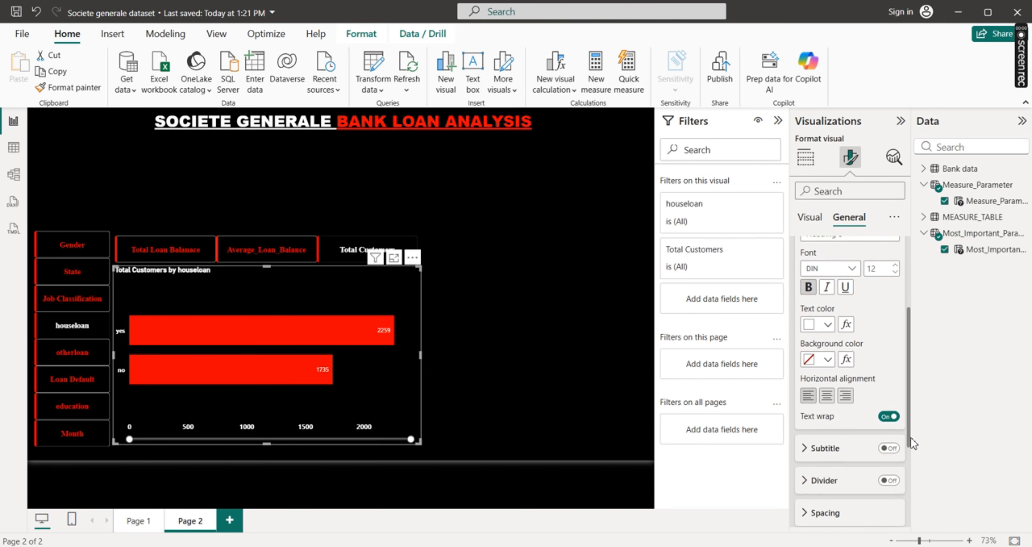
pyautogui.click(827, 373)
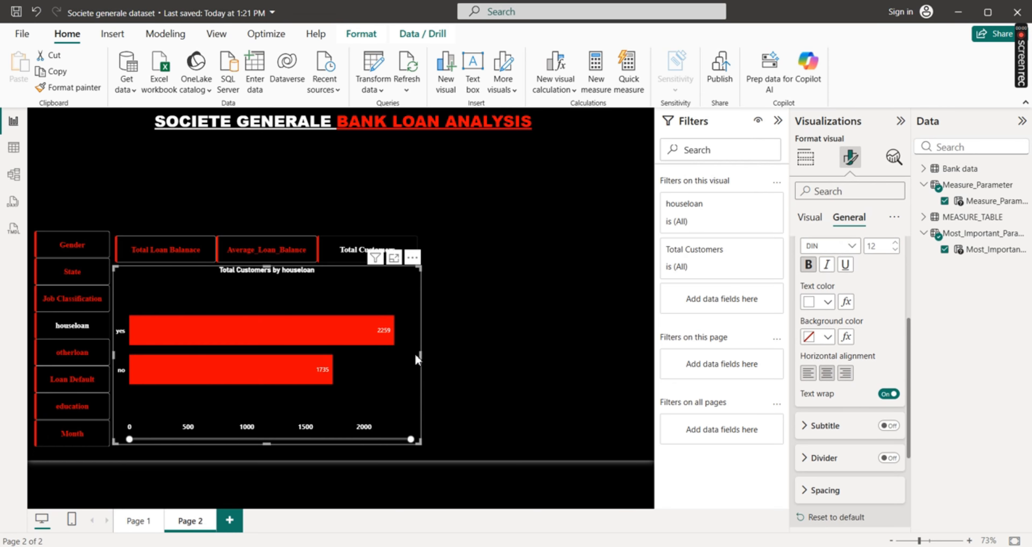
pyautogui.moveTo(416, 355); pyautogui.dragTo(417, 356)
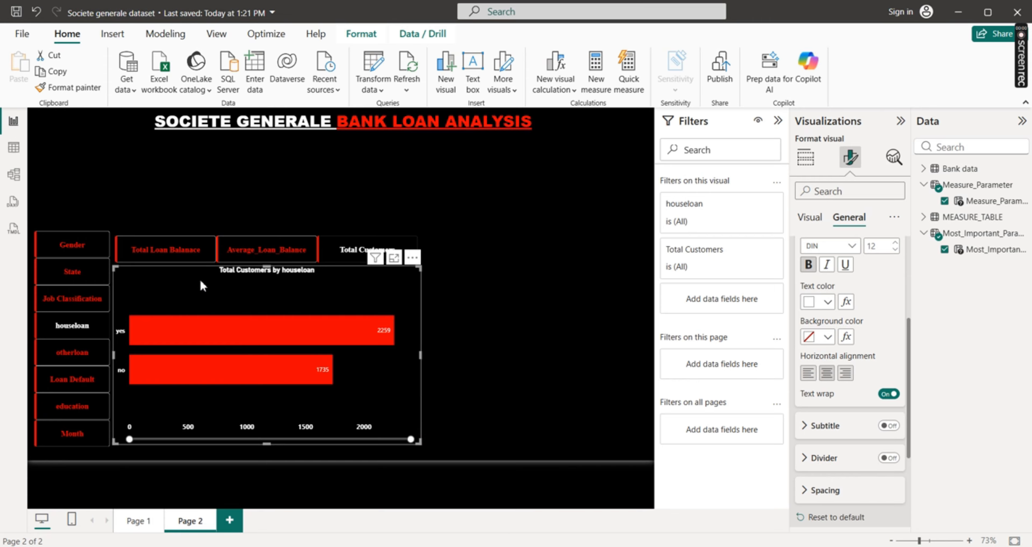
# Check the finished dashboard on Page 1 for reference, dismissing the sign-in prompt, and return to Page 2
pyautogui.click(137, 521)
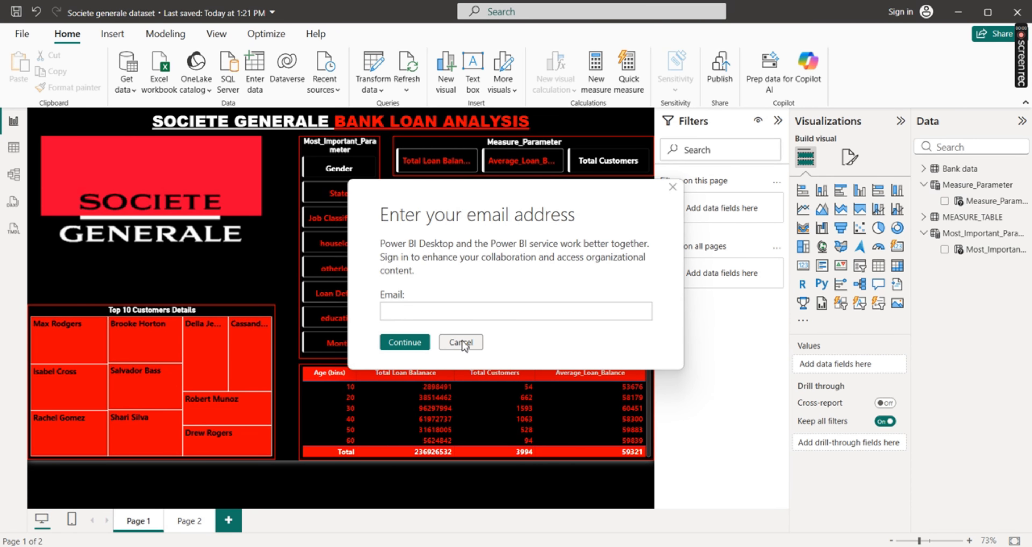
pyautogui.click(461, 343)
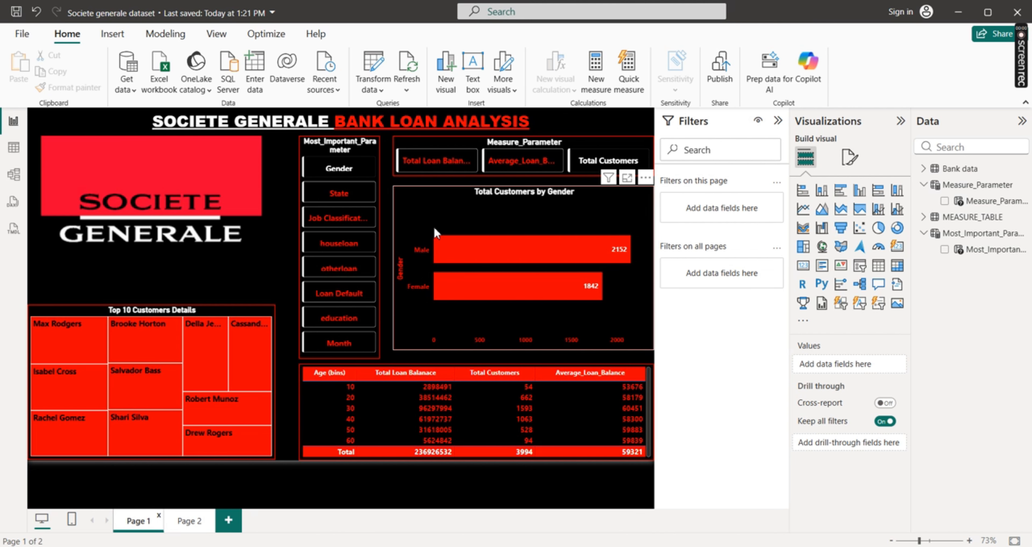
pyautogui.click(188, 521)
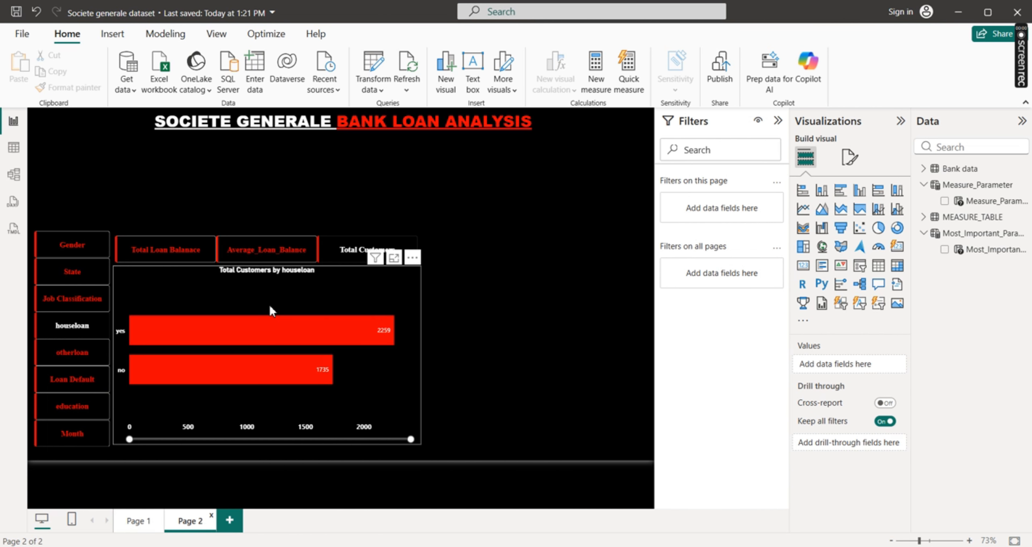
# Set the bar chart's title font size to 13 and deselect the chart
pyautogui.click(357, 277)
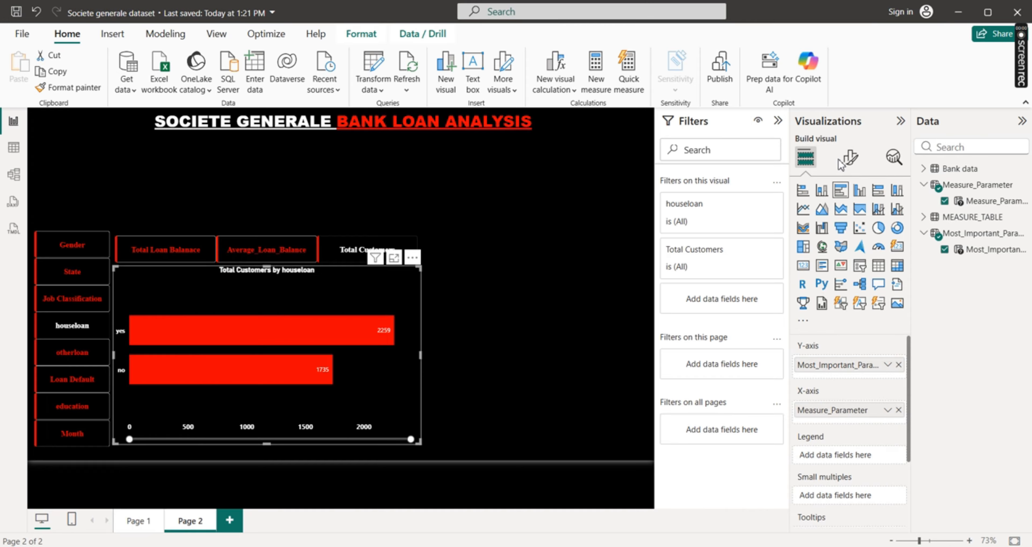
pyautogui.click(850, 158)
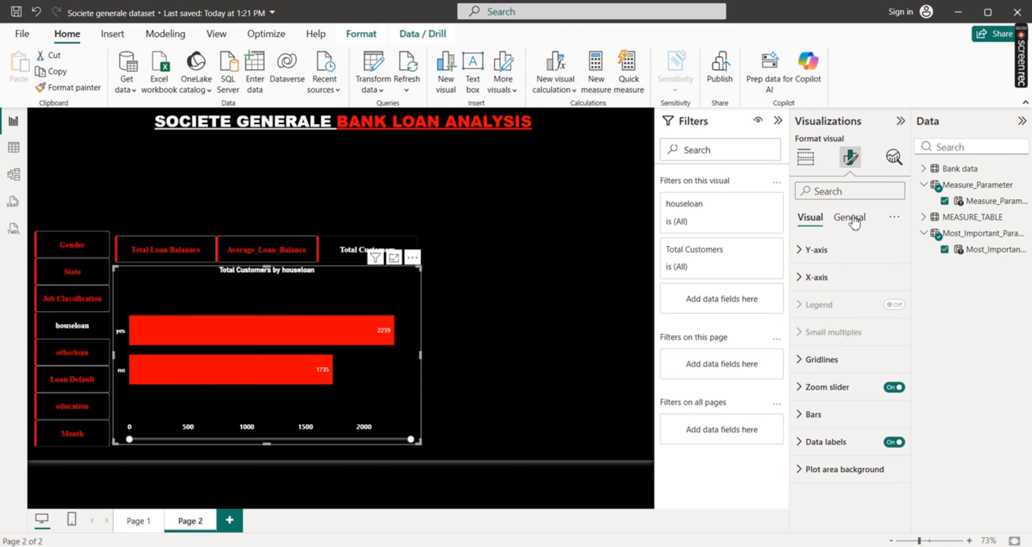
pyautogui.click(849, 216)
pyautogui.click(815, 282)
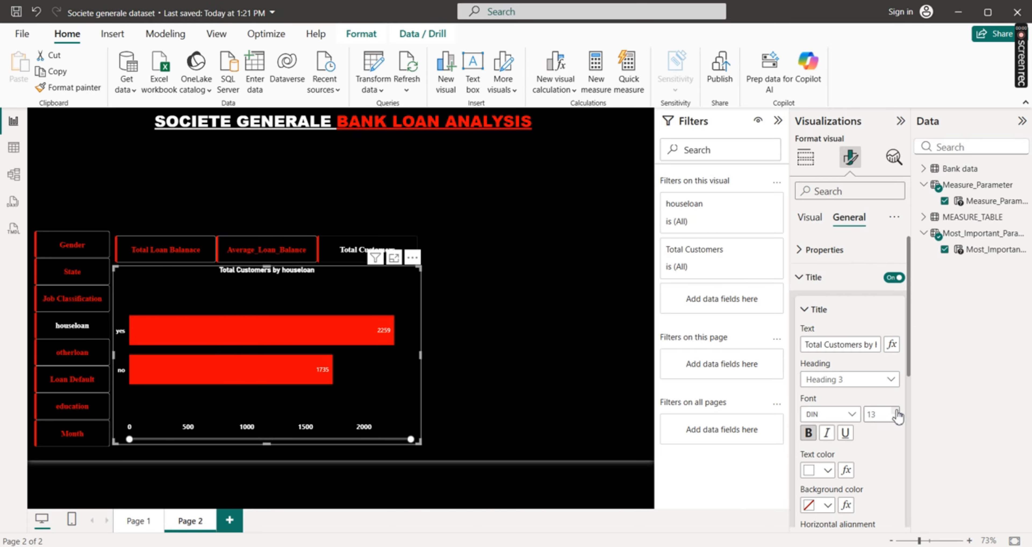
pyautogui.click(896, 412)
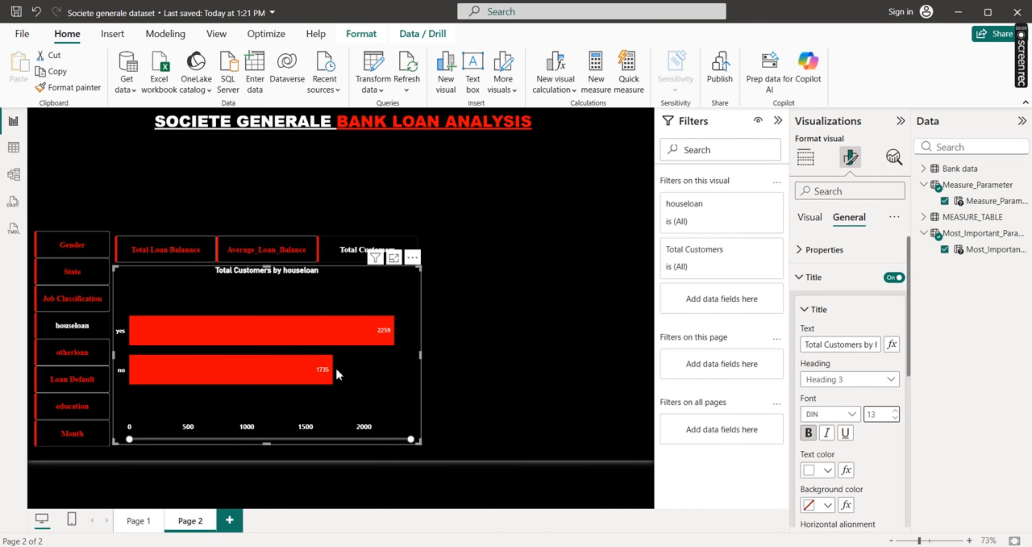
pyautogui.moveTo(202, 317)
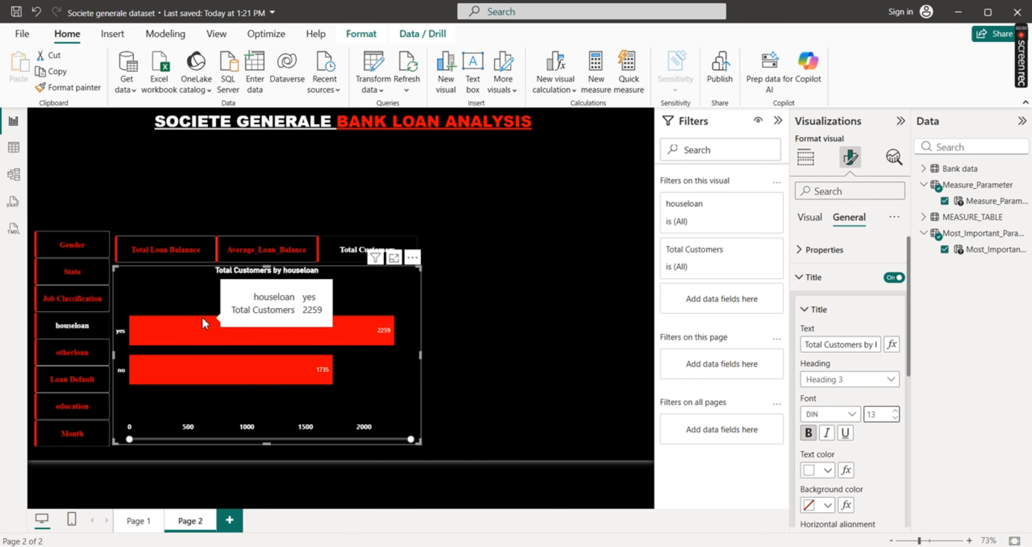
pyautogui.click(465, 351)
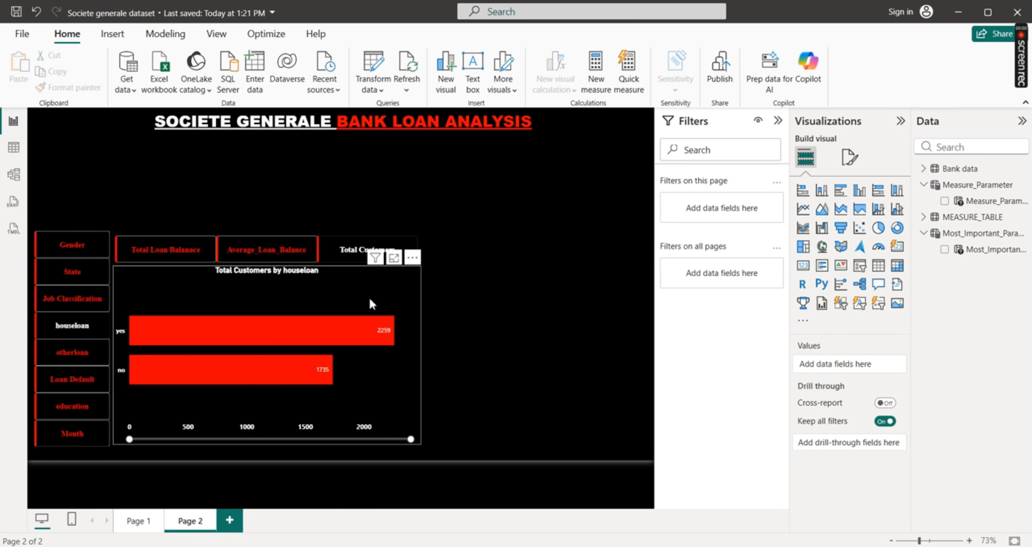
# Turn on the bar chart's visual border, color it red with a width of 2 px, and deselect the chart
pyautogui.click(340, 286)
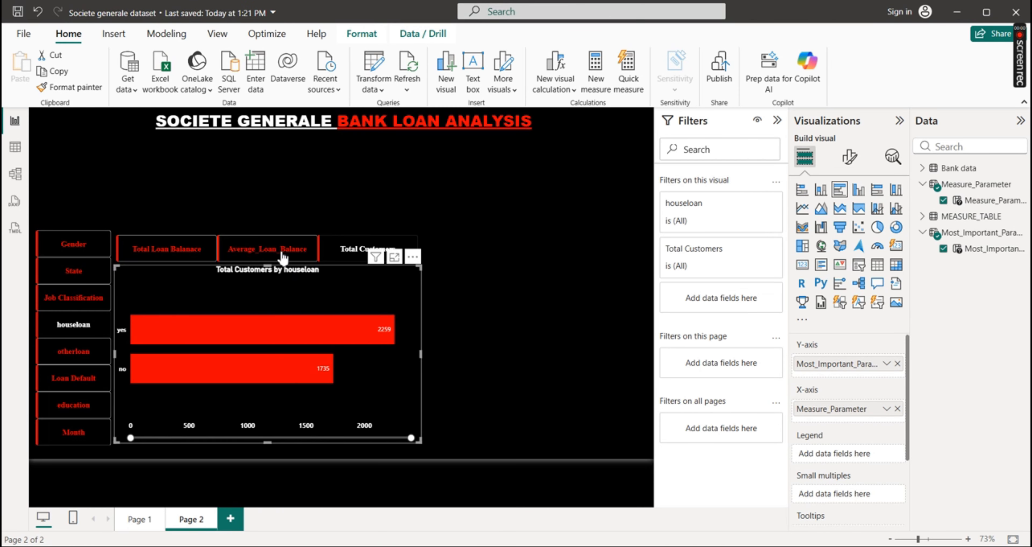
pyautogui.click(849, 157)
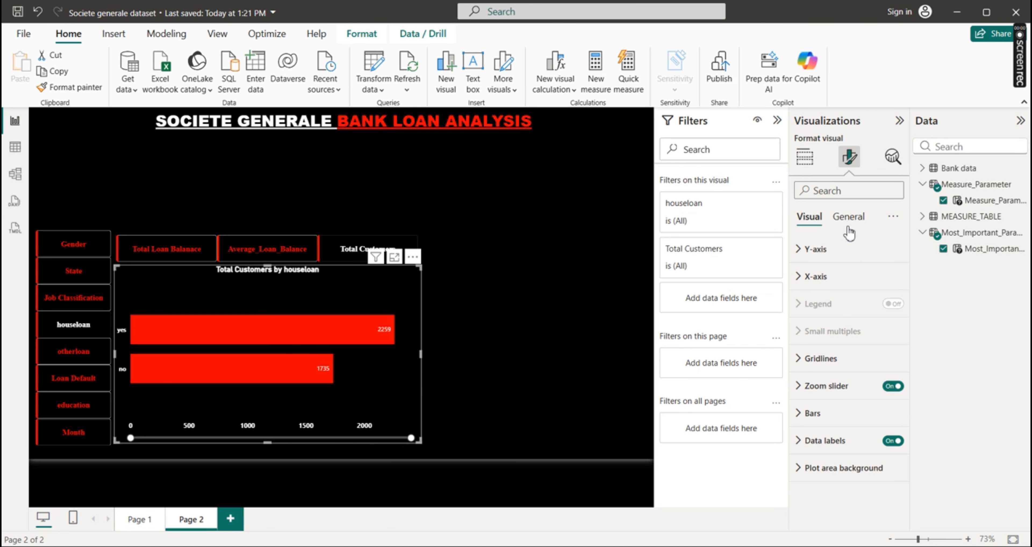
pyautogui.click(848, 216)
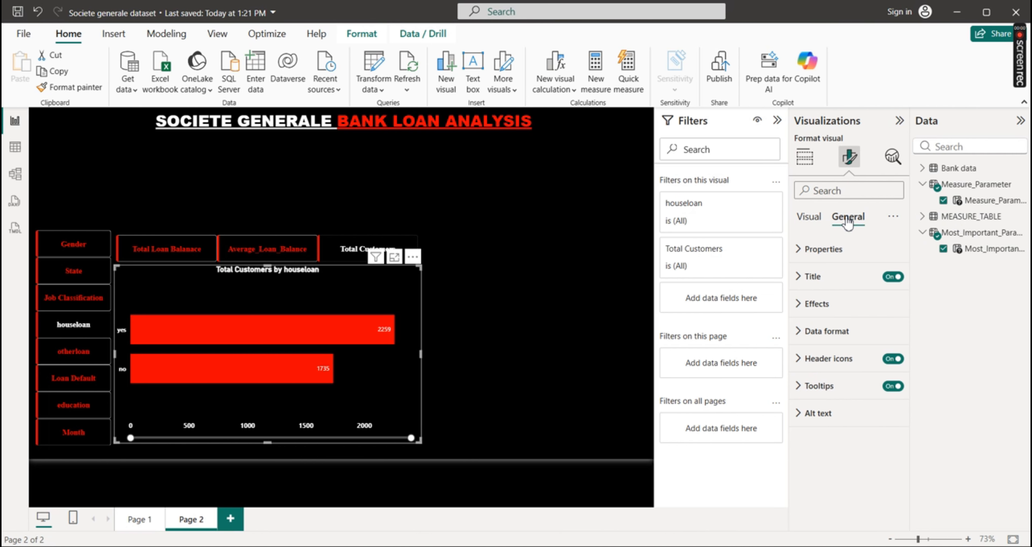
pyautogui.click(798, 303)
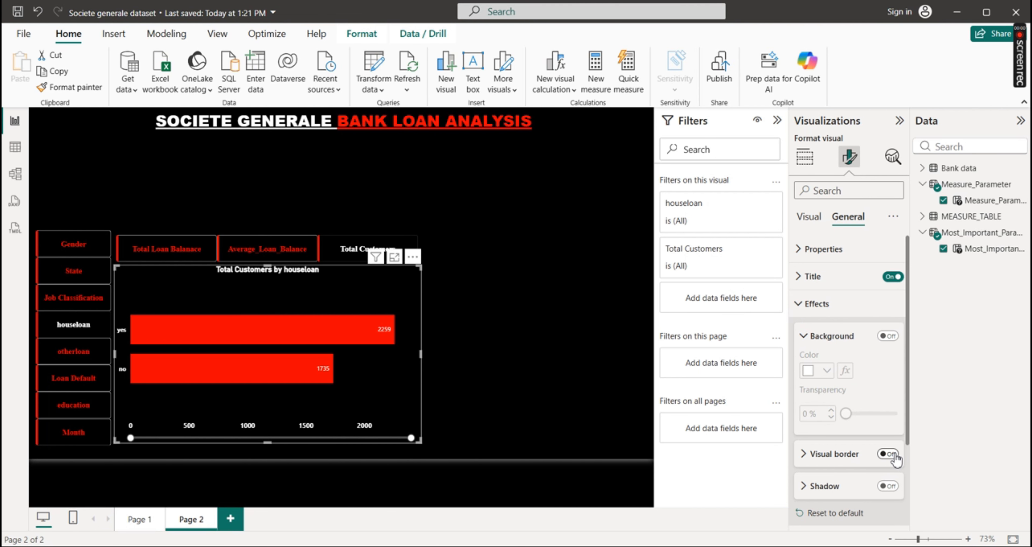
pyautogui.click(887, 454)
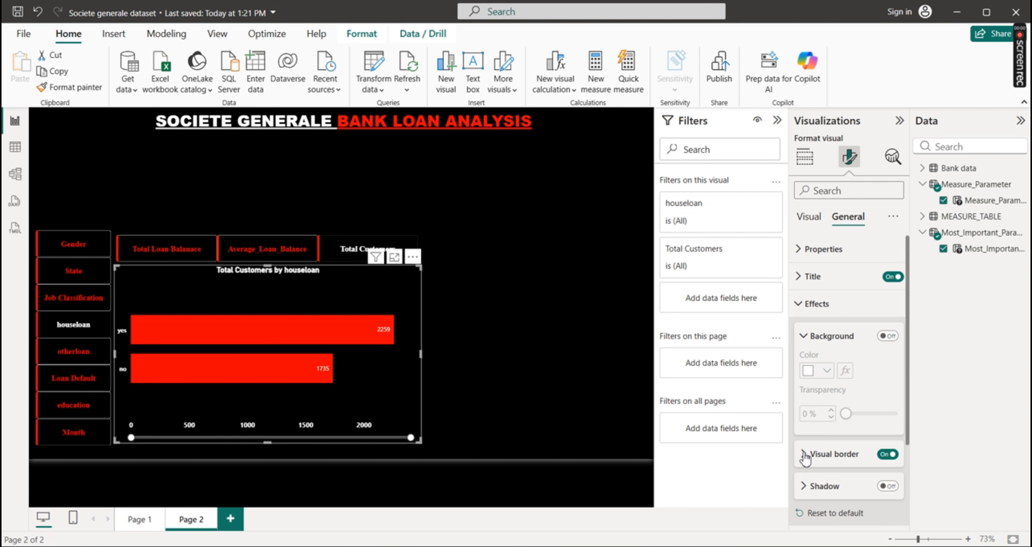
pyautogui.click(814, 459)
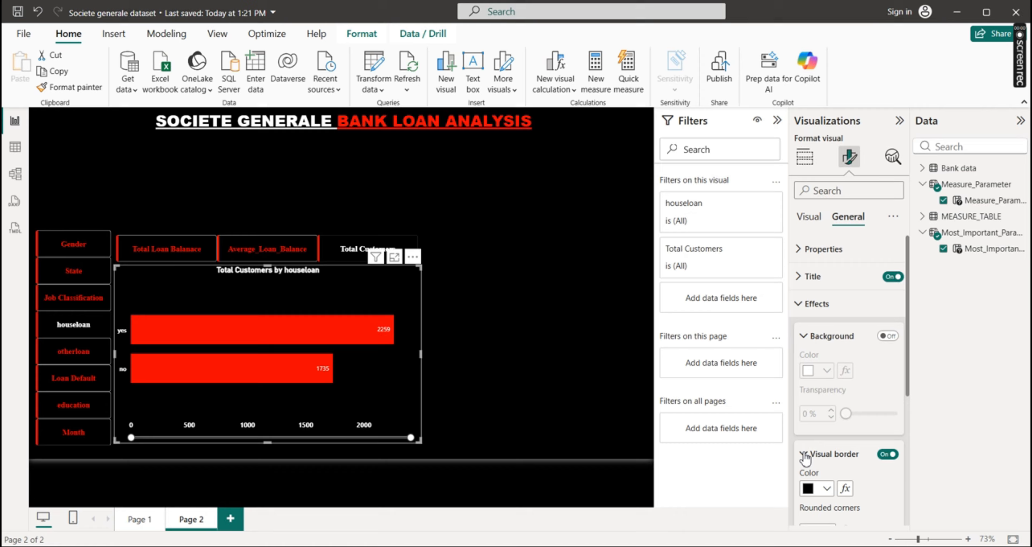
pyautogui.click(829, 489)
pyautogui.click(840, 431)
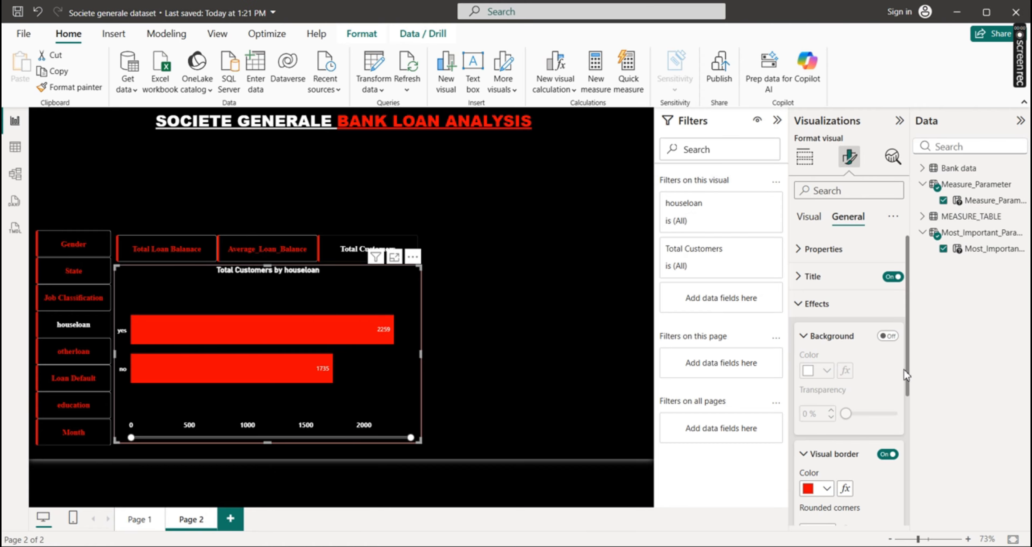
pyautogui.moveTo(909, 365); pyautogui.dragTo(907, 407)
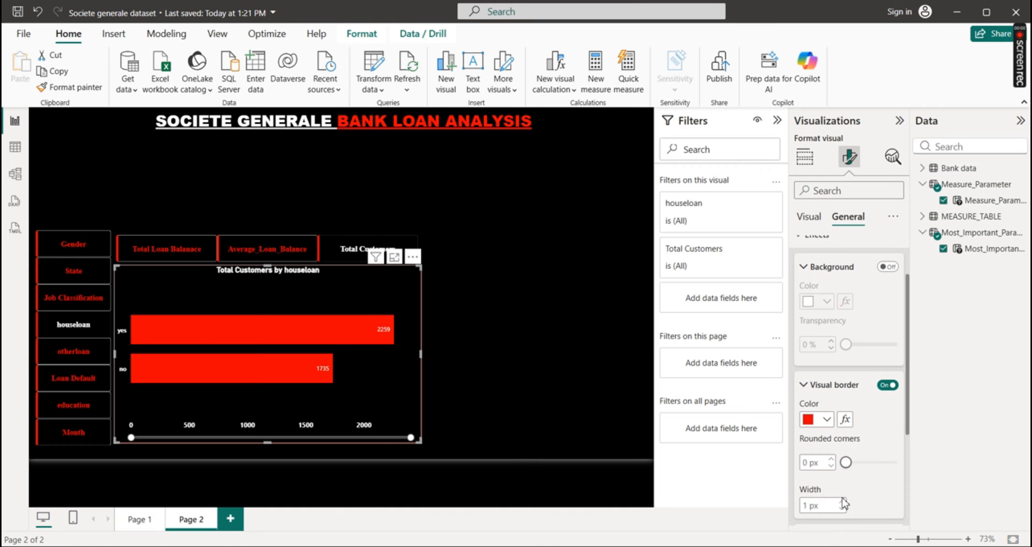
pyautogui.click(475, 375)
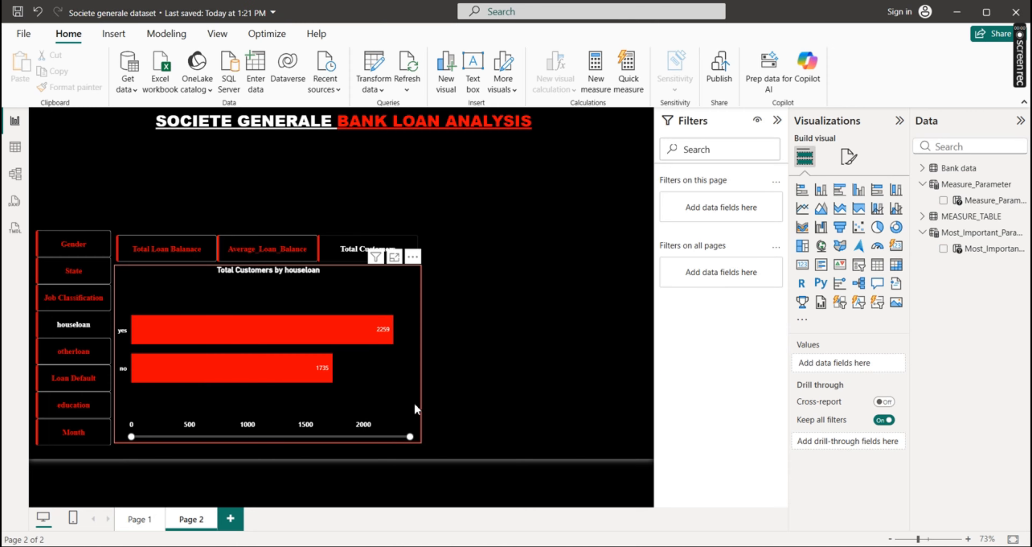
# Check the finished layout on Page 1 for reference, cancelling the sign-in prompt, and return to Page 2
pyautogui.click(134, 519)
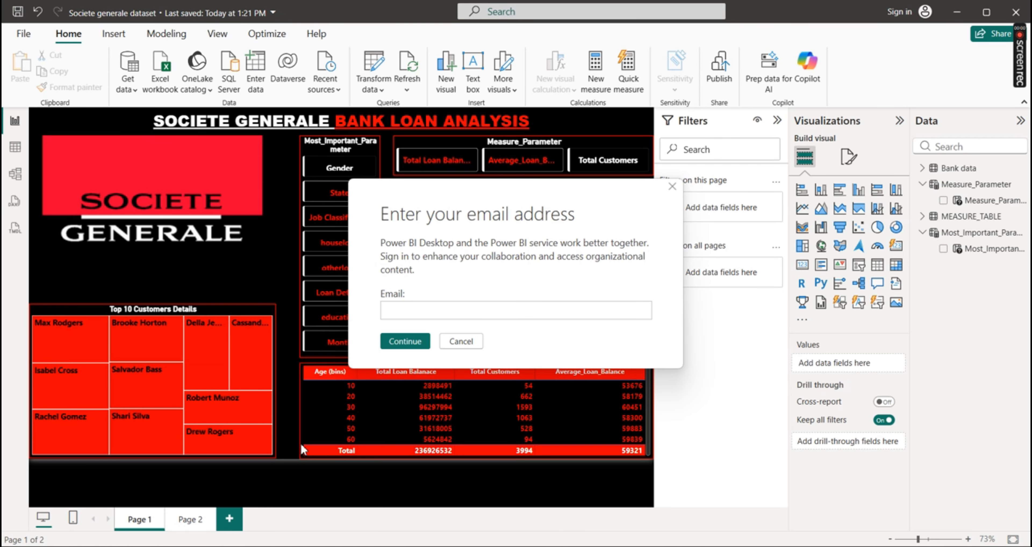
pyautogui.click(459, 343)
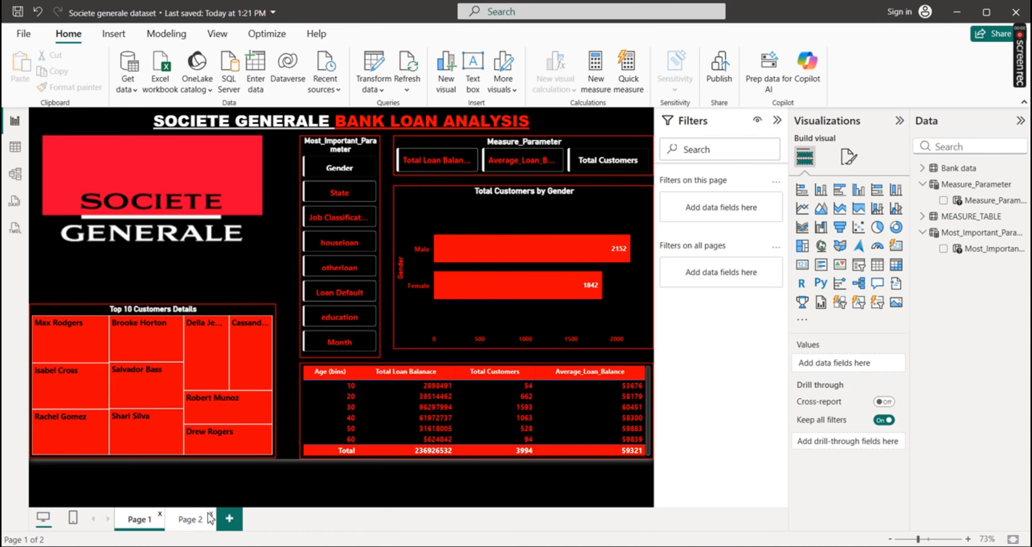
pyautogui.click(189, 521)
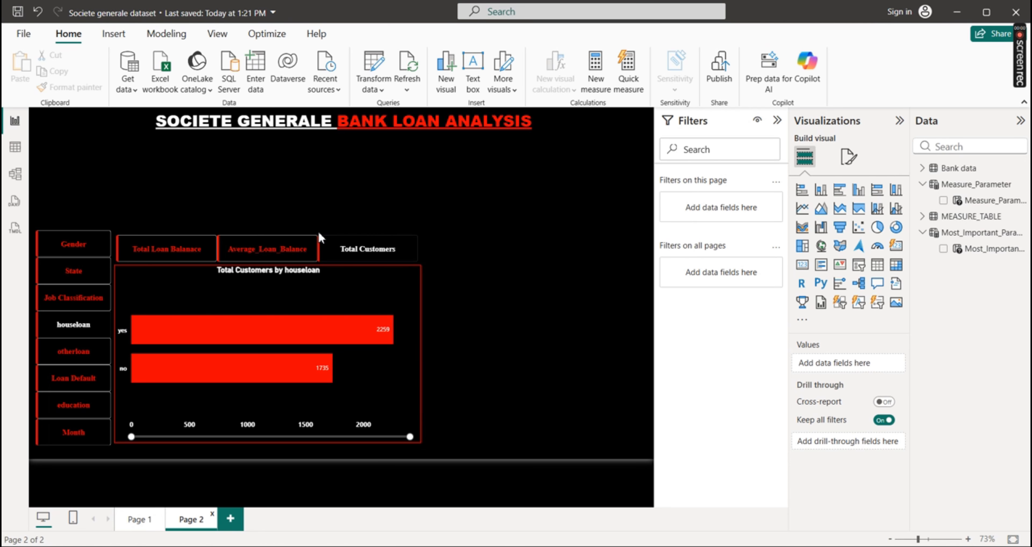
# Turn on the visual border of the measure parameter slicer and make it red with a width of 2 px
pyautogui.click(321, 244)
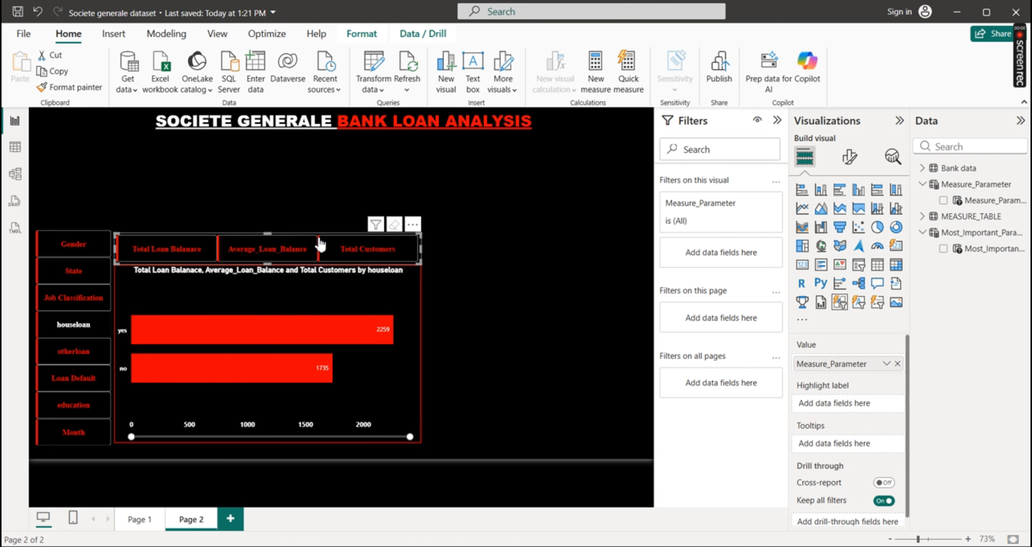
pyautogui.click(850, 160)
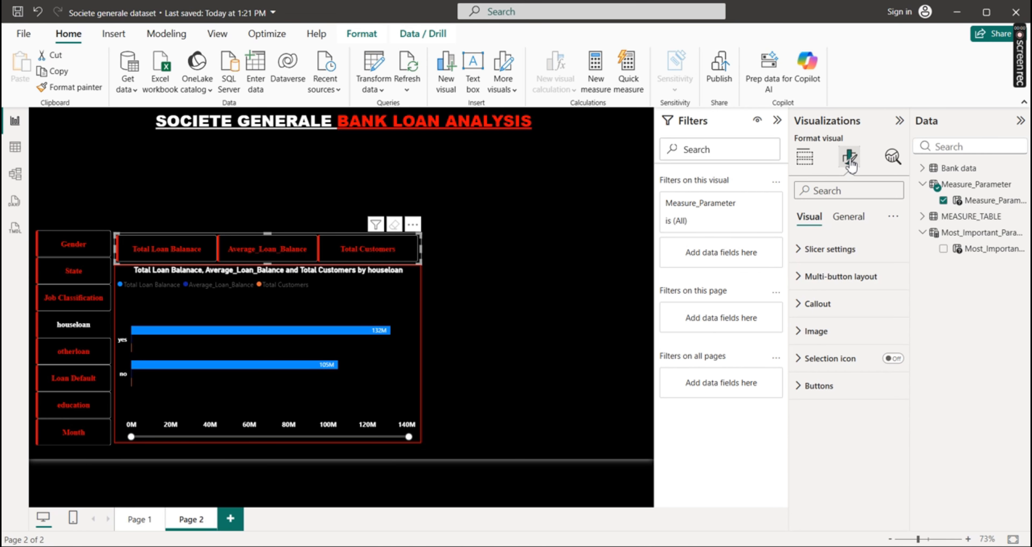
pyautogui.click(850, 221)
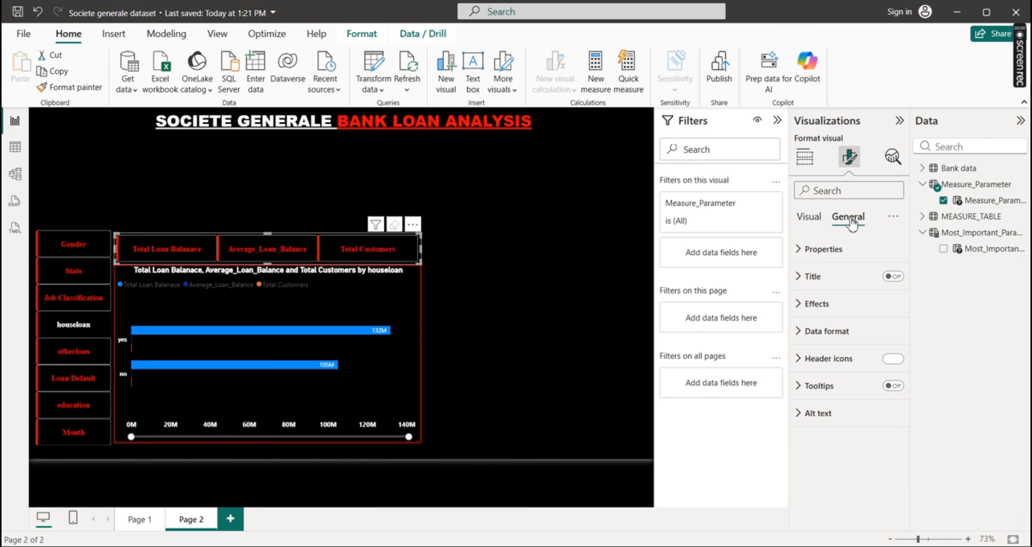
pyautogui.click(796, 304)
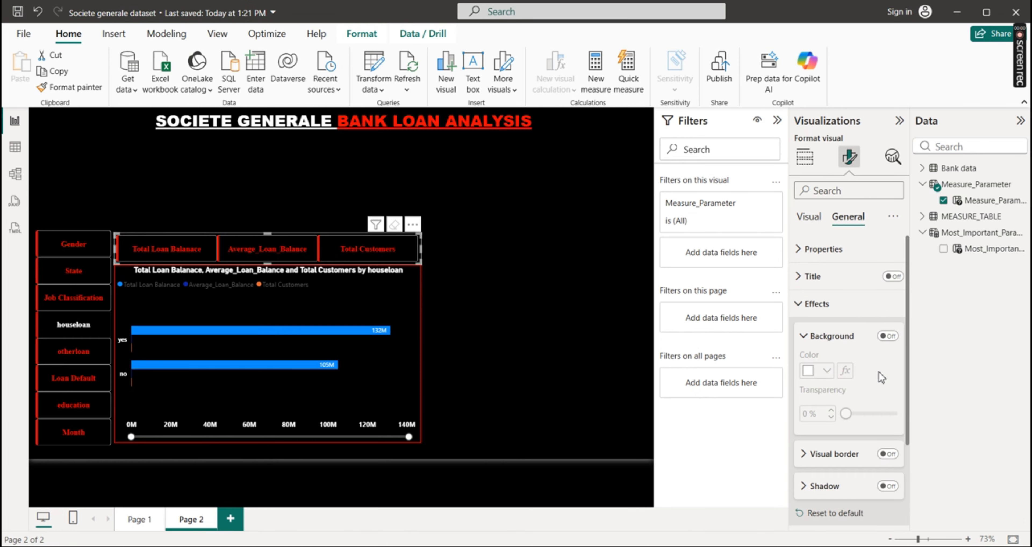
pyautogui.click(887, 454)
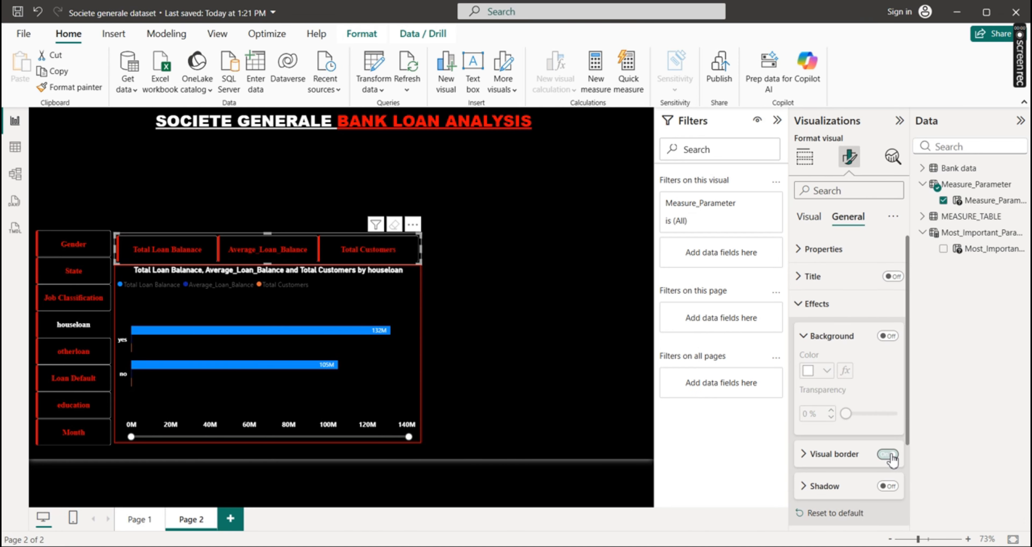
pyautogui.click(805, 455)
pyautogui.click(828, 489)
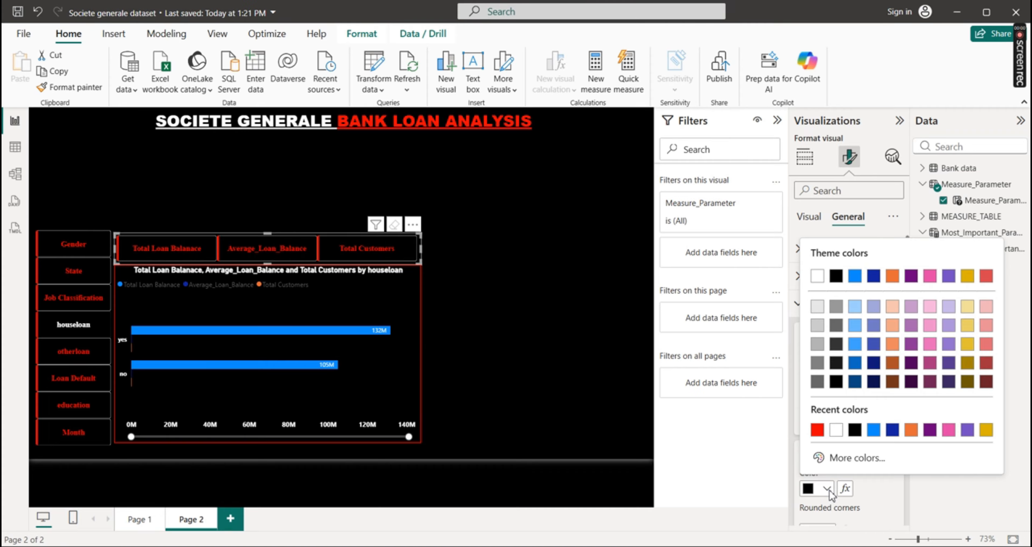
pyautogui.click(818, 427)
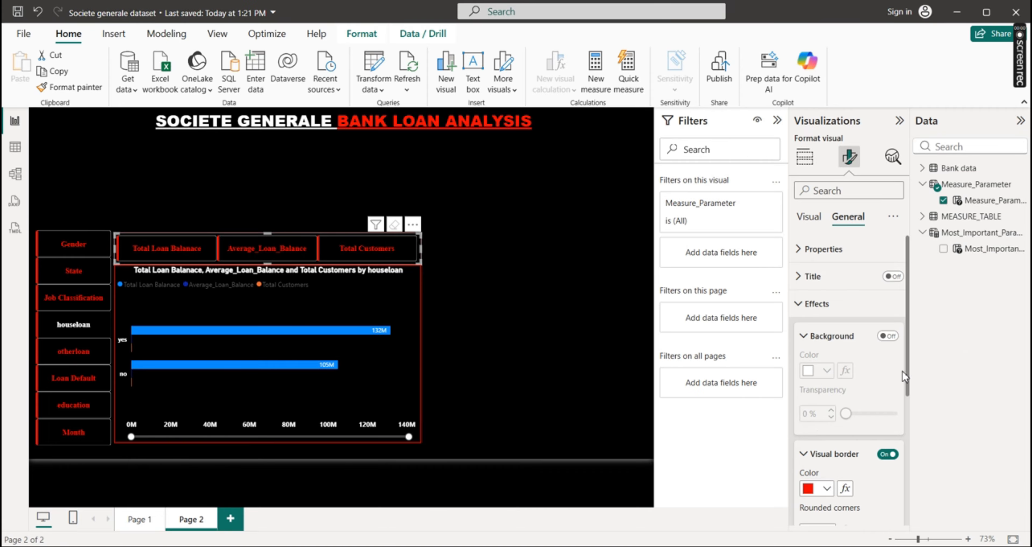
pyautogui.moveTo(907, 369); pyautogui.dragTo(914, 460)
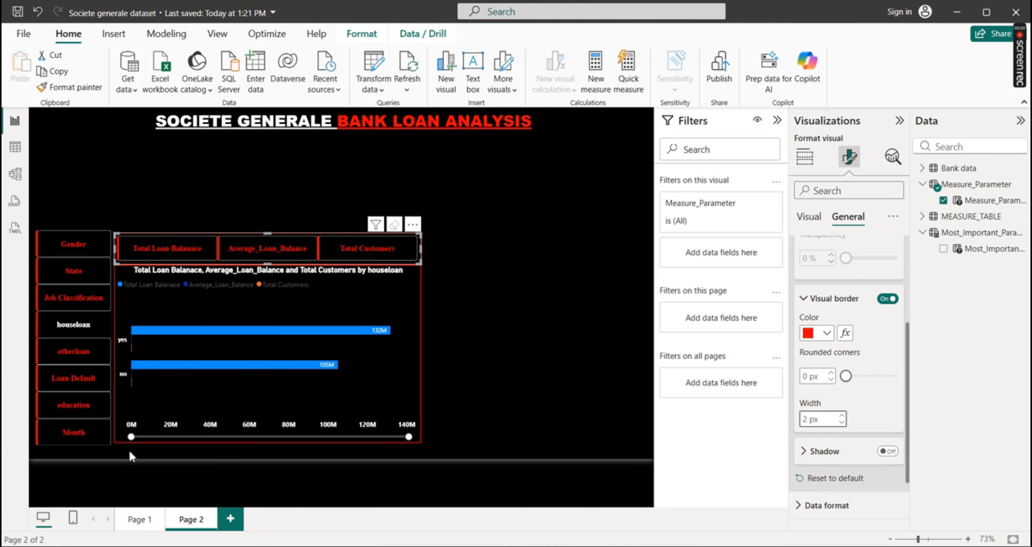
# Give the category parameter slicer a red visual border with a width of 2 px
pyautogui.click(108, 406)
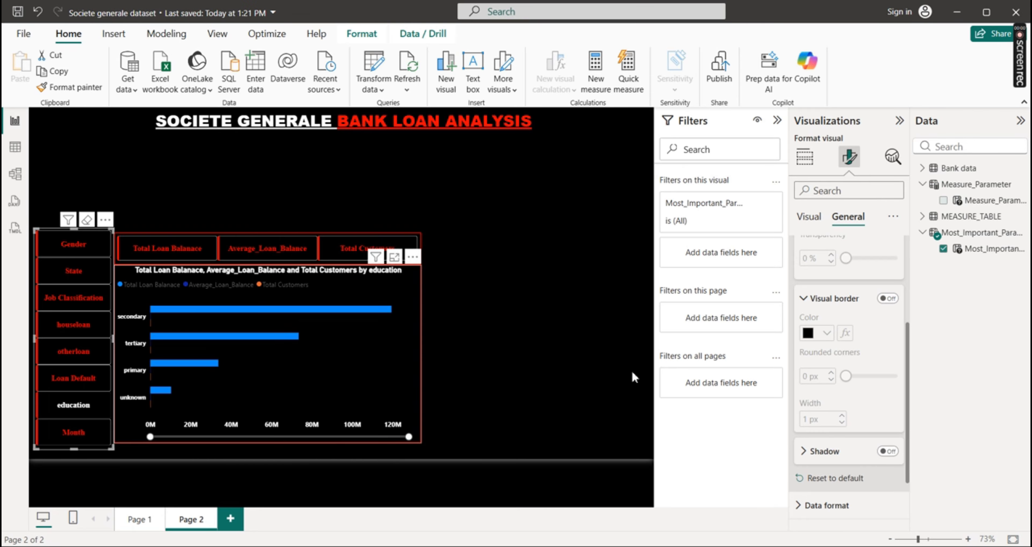
pyautogui.click(888, 299)
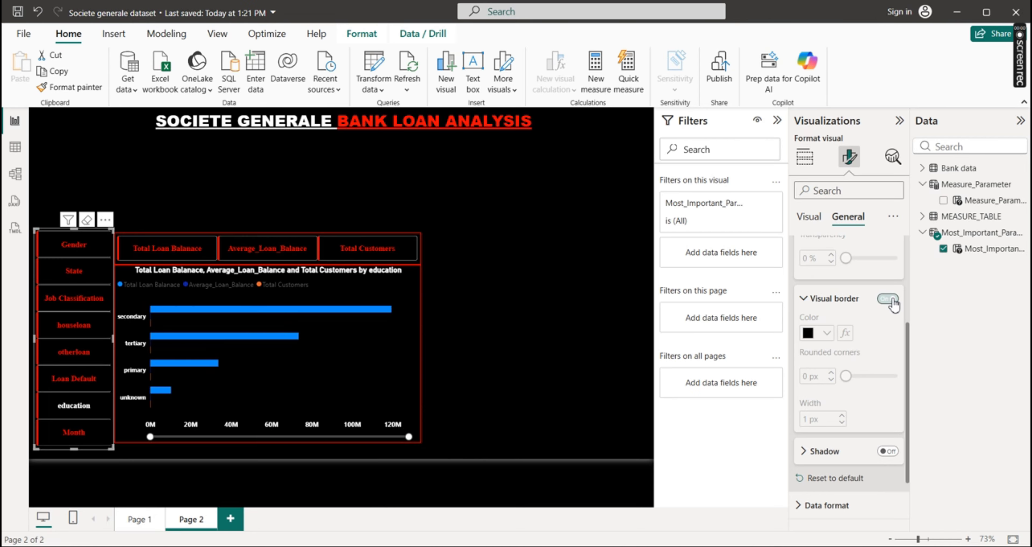
pyautogui.click(827, 333)
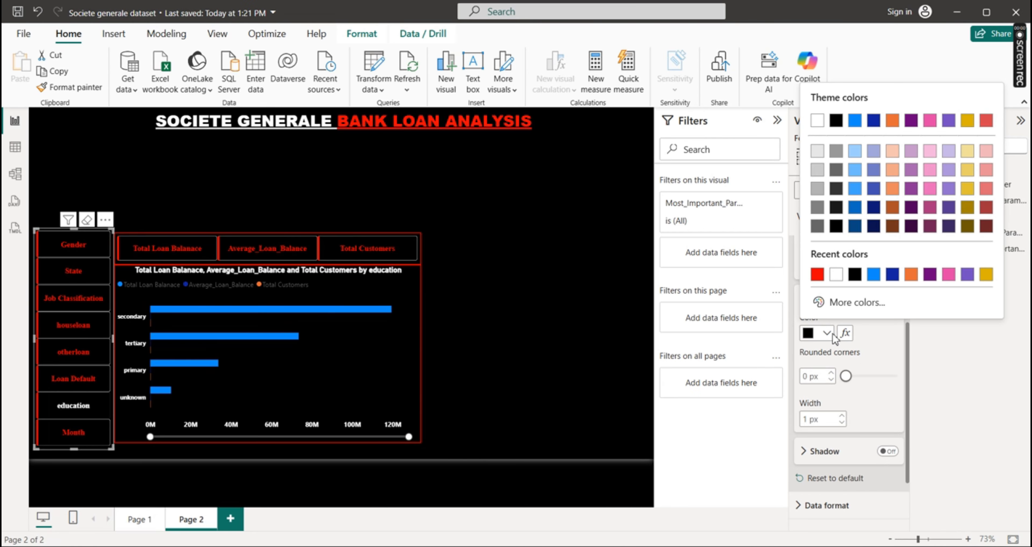
pyautogui.click(817, 279)
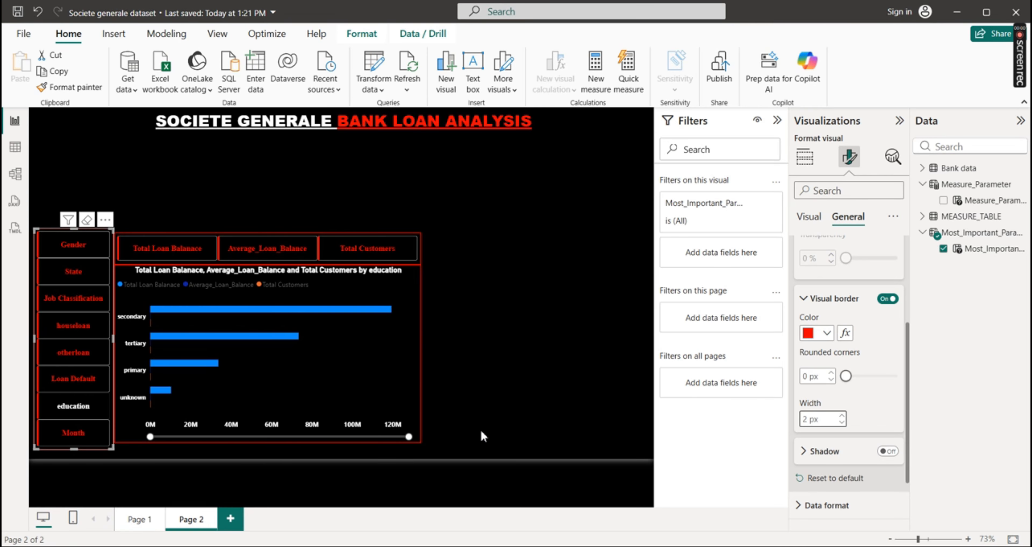
pyautogui.click(384, 408)
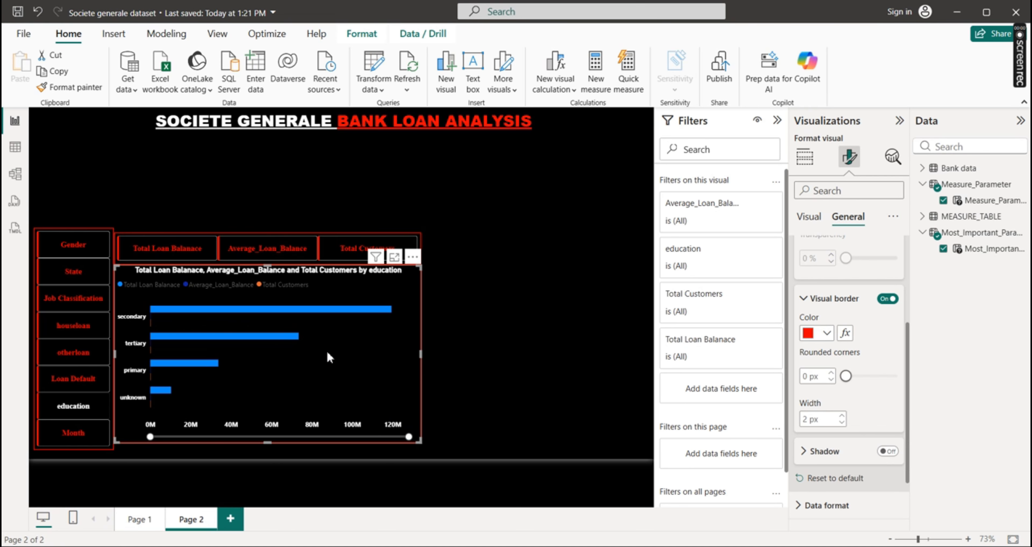
# Test the bar chart with the three measures and the Gender category, ending on Average_Loan_Balance by State, and clear the selection
pyautogui.click(165, 249)
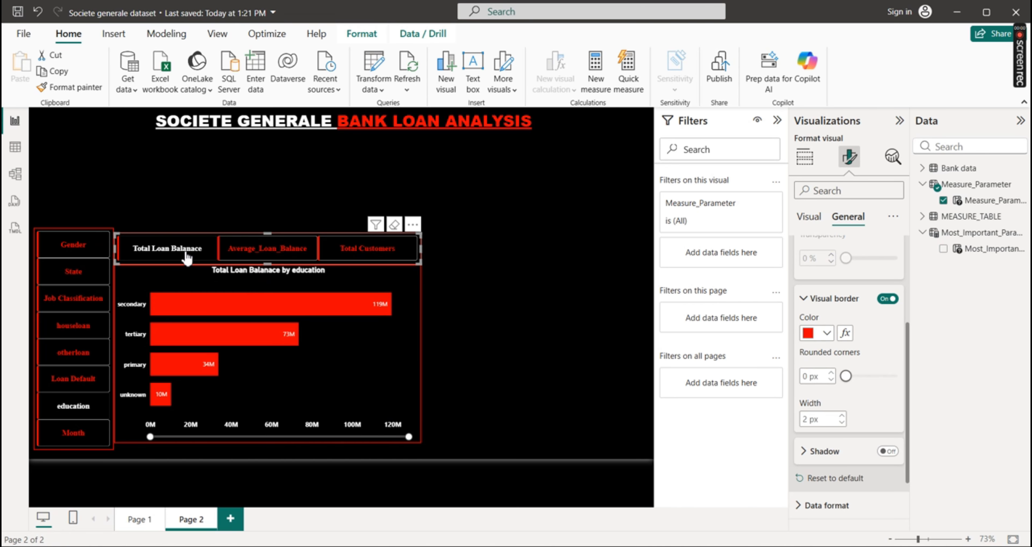
pyautogui.click(272, 258)
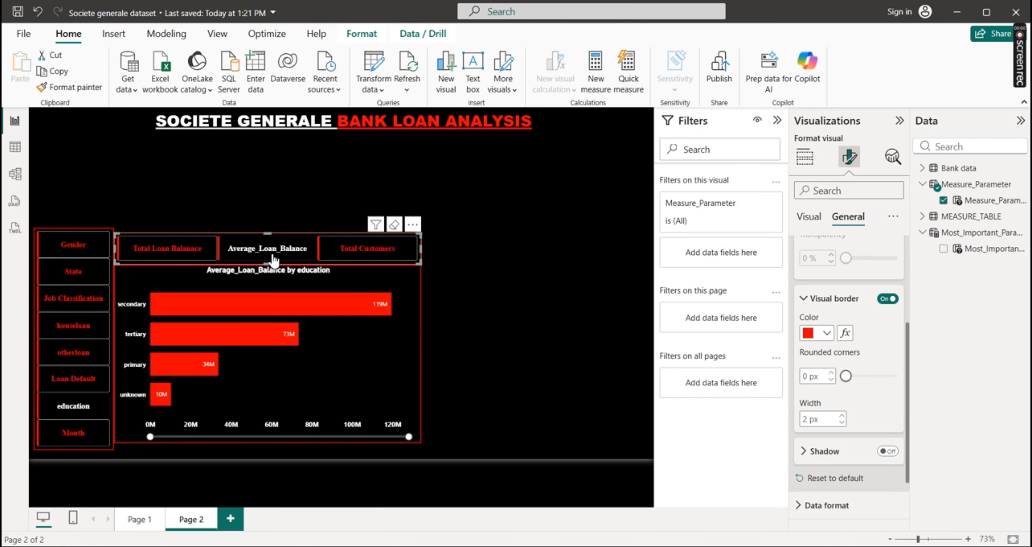
pyautogui.click(368, 250)
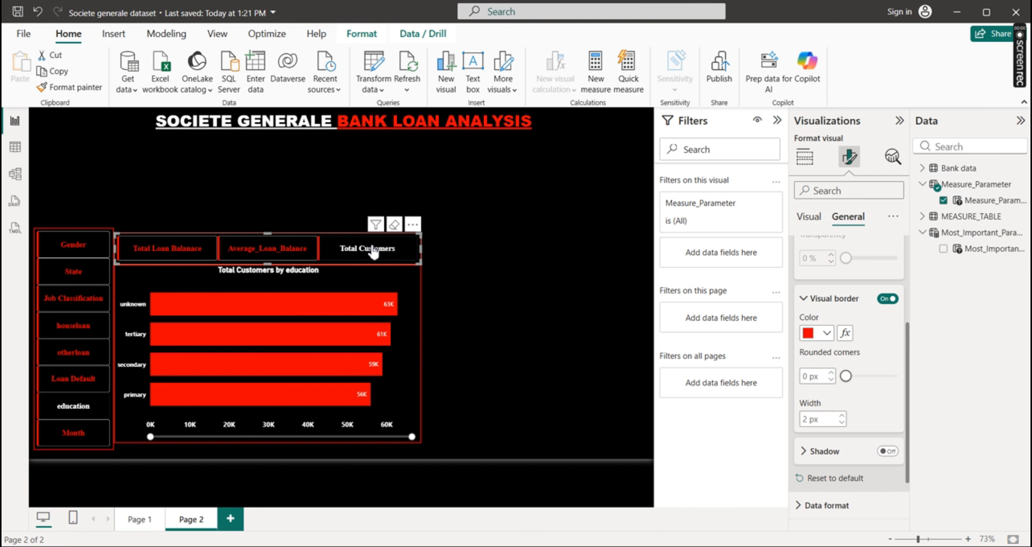
pyautogui.click(72, 250)
pyautogui.click(184, 251)
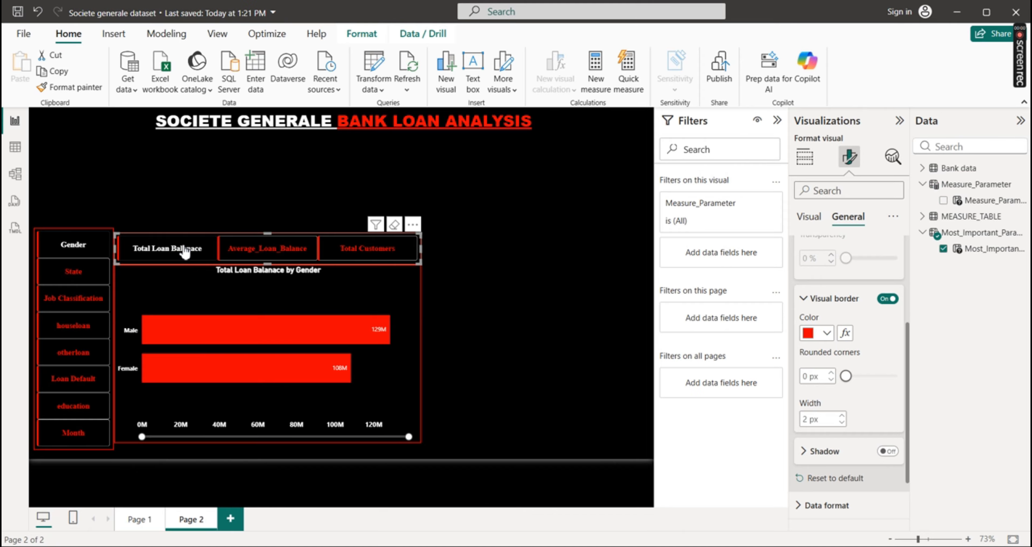
pyautogui.click(265, 261)
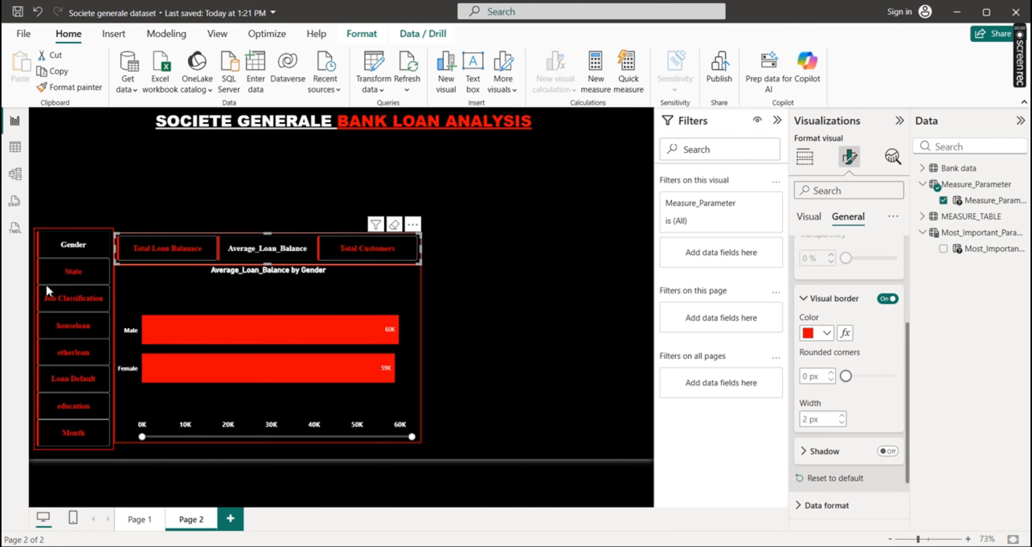
pyautogui.click(63, 278)
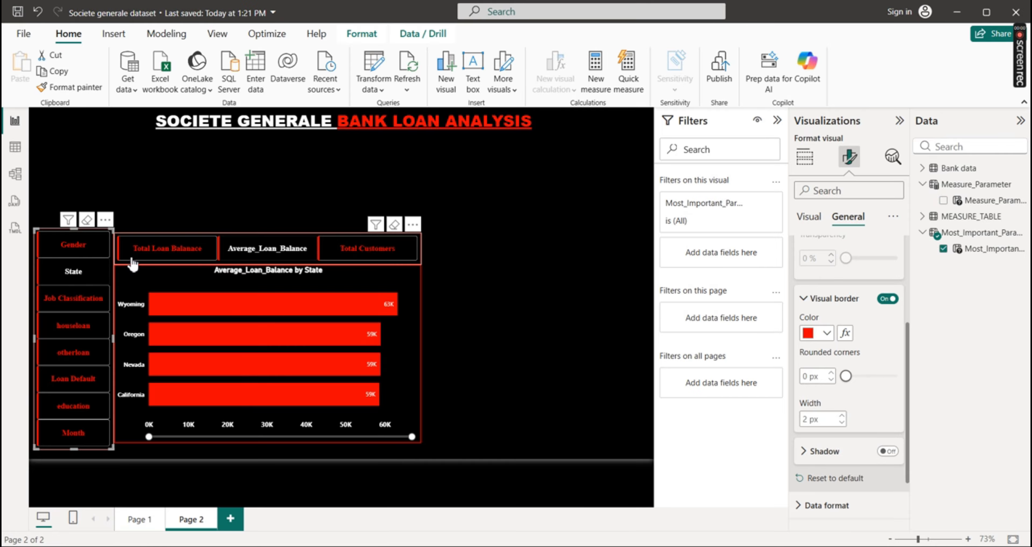
pyautogui.click(518, 298)
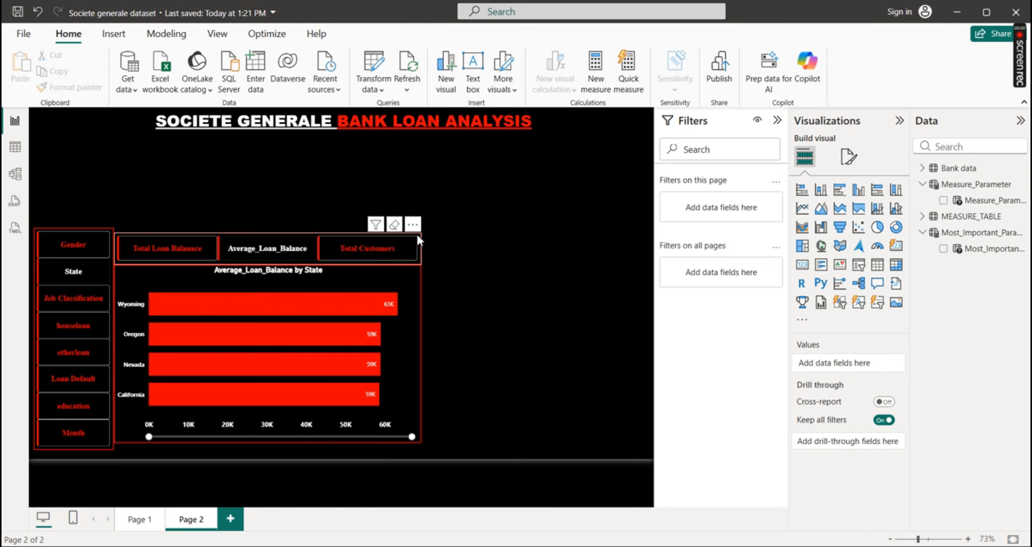
# Move the measure slicer below the report title at the page's right edge, the bar chart beneath it, and the category slicer alongside their left
pyautogui.moveTo(417, 237); pyautogui.dragTo(650, 141)
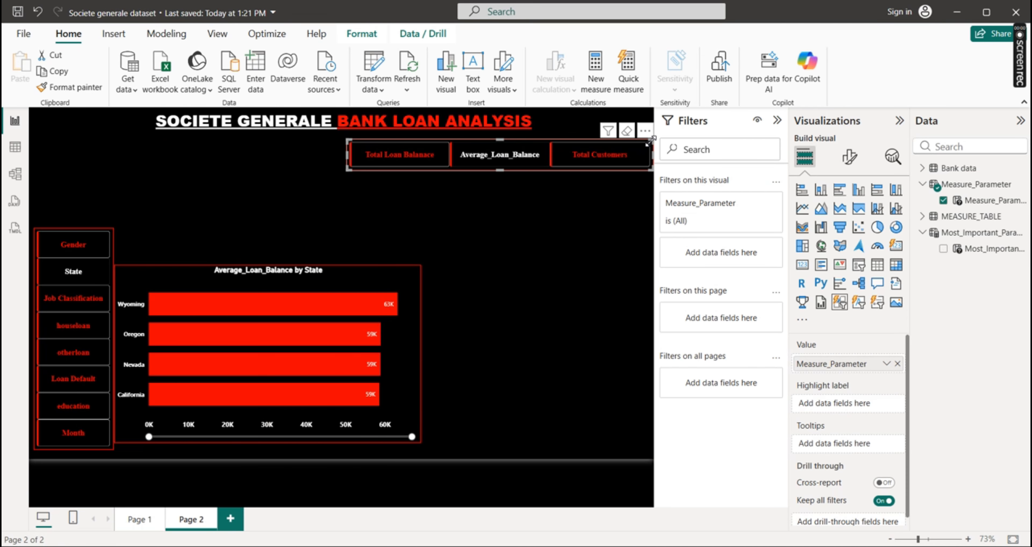
pyautogui.moveTo(346, 281); pyautogui.dragTo(601, 200)
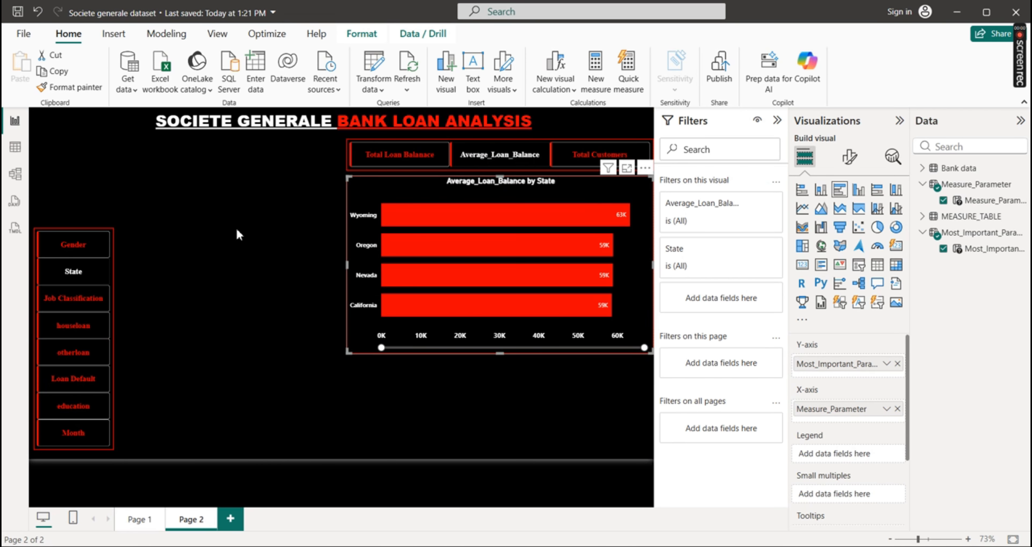
pyautogui.moveTo(105, 269); pyautogui.dragTo(331, 181)
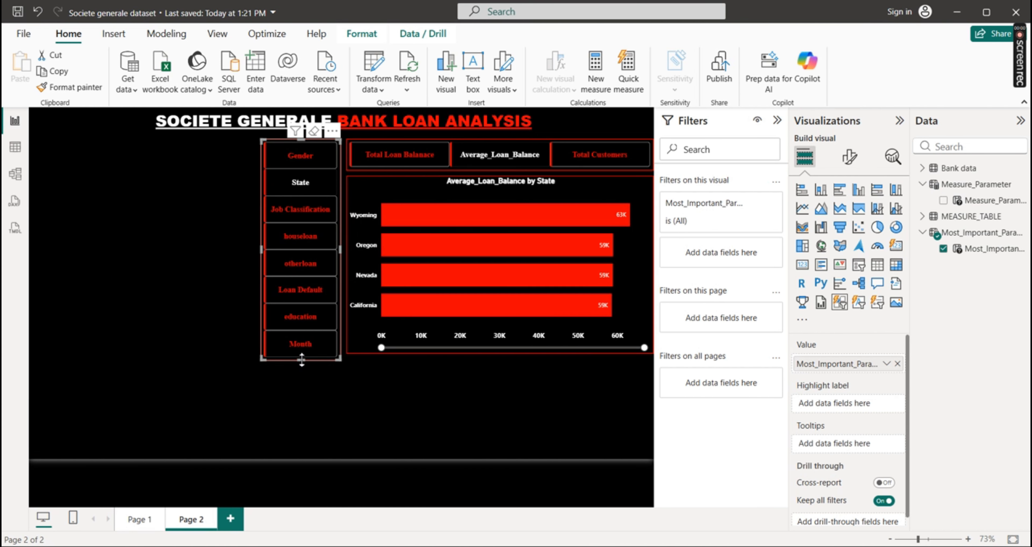
# Shorten the category parameter slicer so its lower edge lines up with the bar chart's, and clear the selection
pyautogui.moveTo(303, 358); pyautogui.dragTo(305, 353)
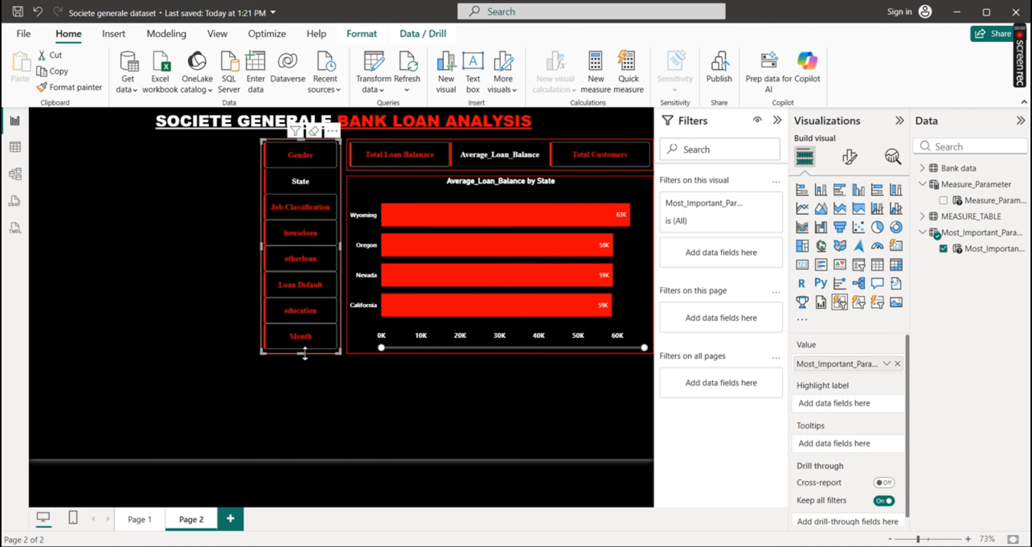
pyautogui.click(504, 382)
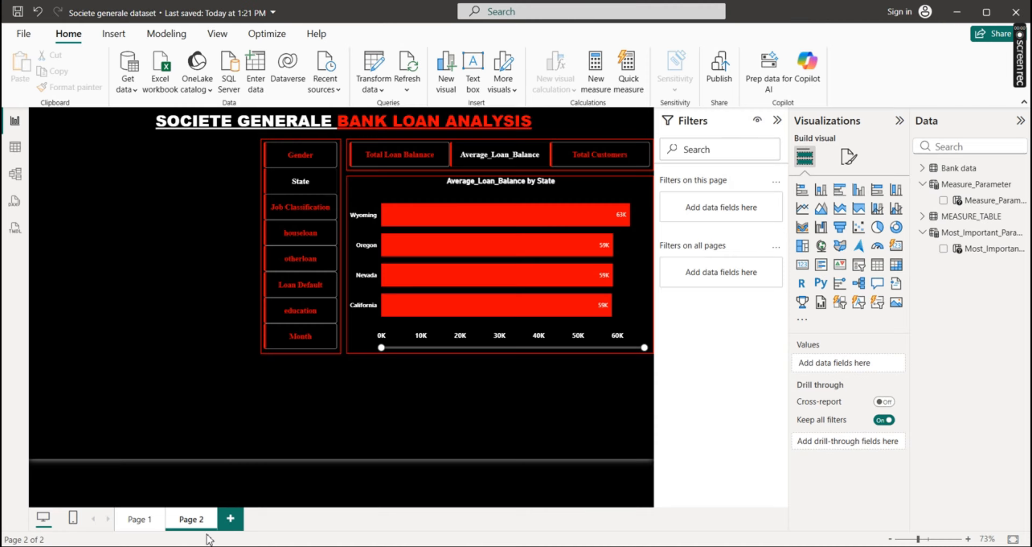
# Review the Page 1 dashboard and the bank project questions in PowerPoint, dismissing the sign-in request, and return to Power BI
pyautogui.click(139, 521)
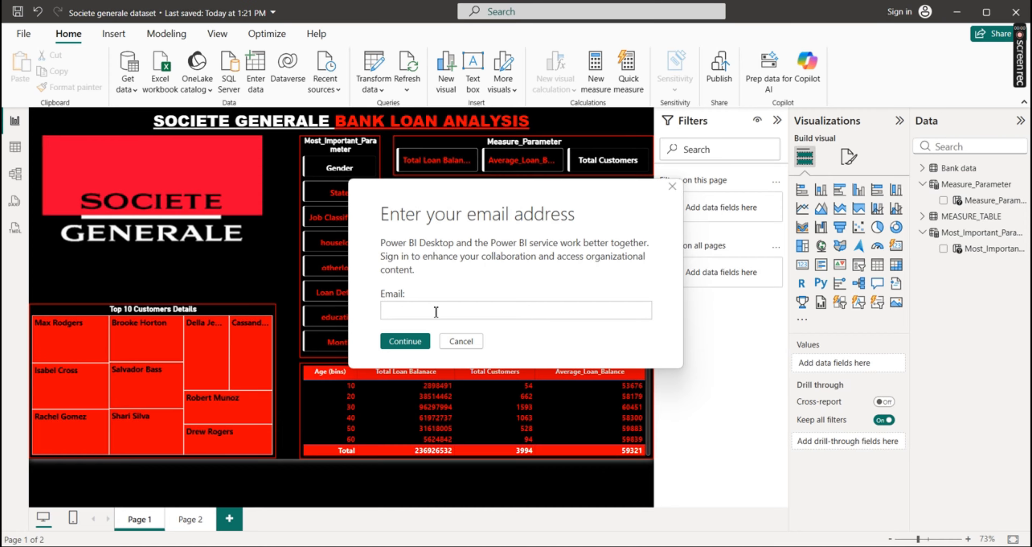
pyautogui.click(461, 339)
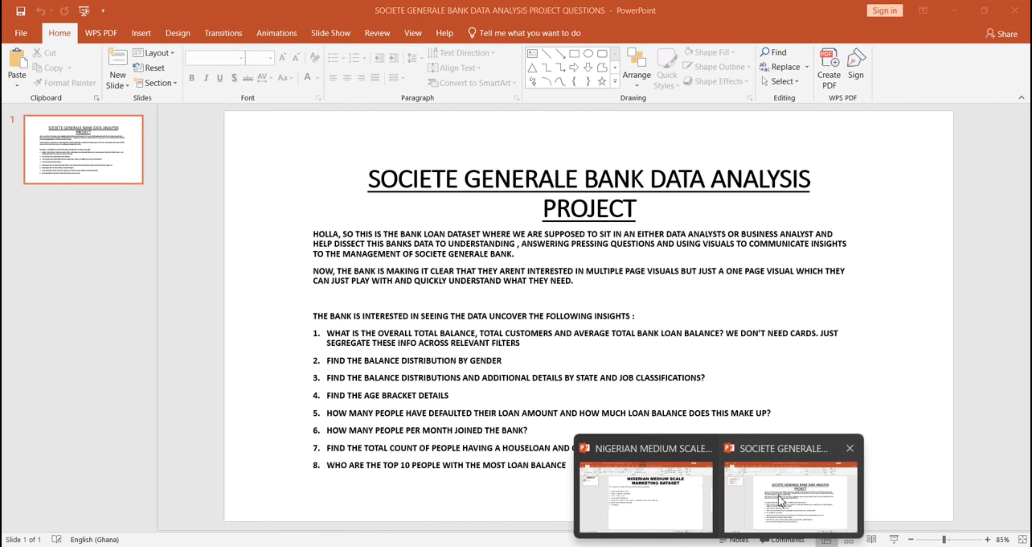
pyautogui.click(779, 495)
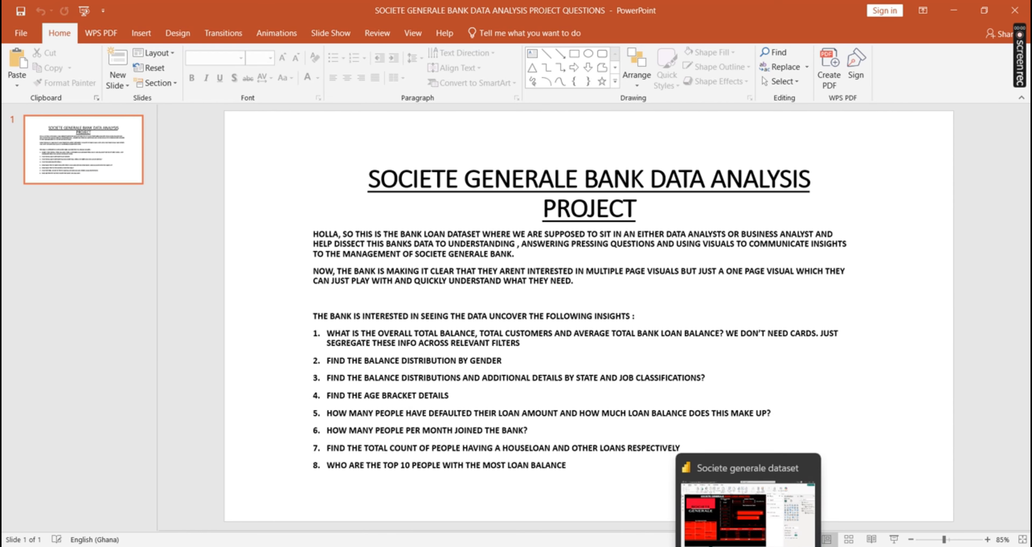
pyautogui.click(873, 481)
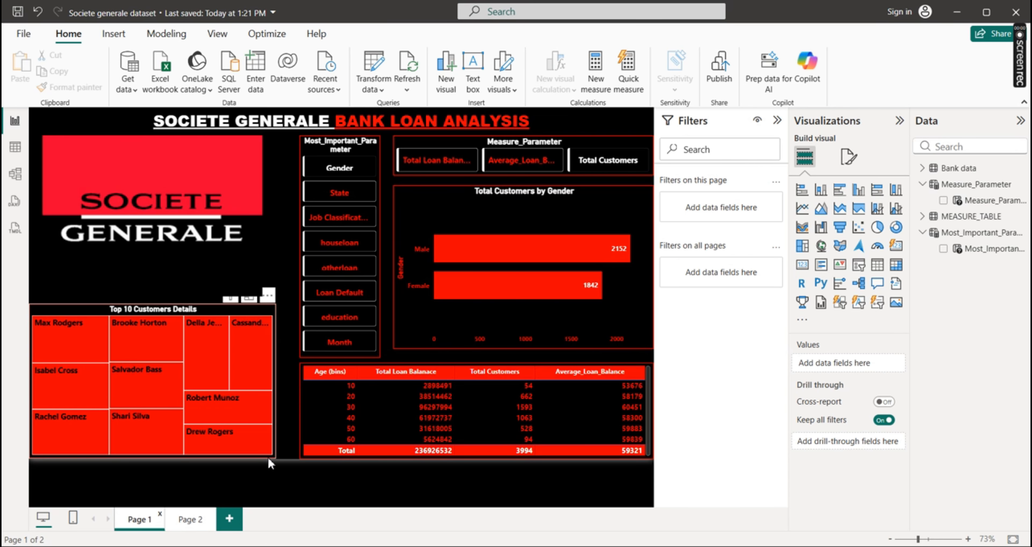
# Return to Page 2 and expand the Bank data table to list its fields
pyautogui.click(187, 519)
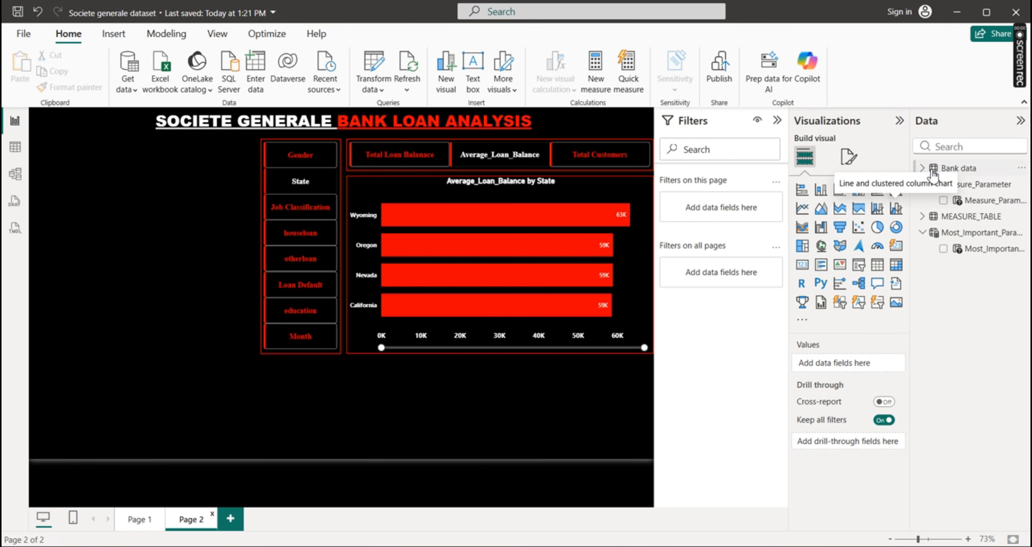
pyautogui.click(924, 233)
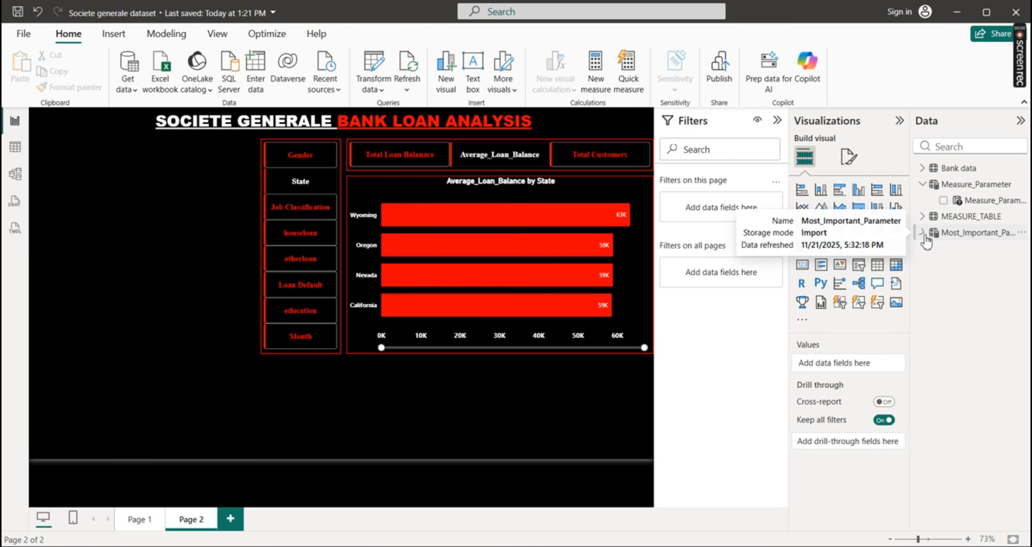
pyautogui.click(924, 218)
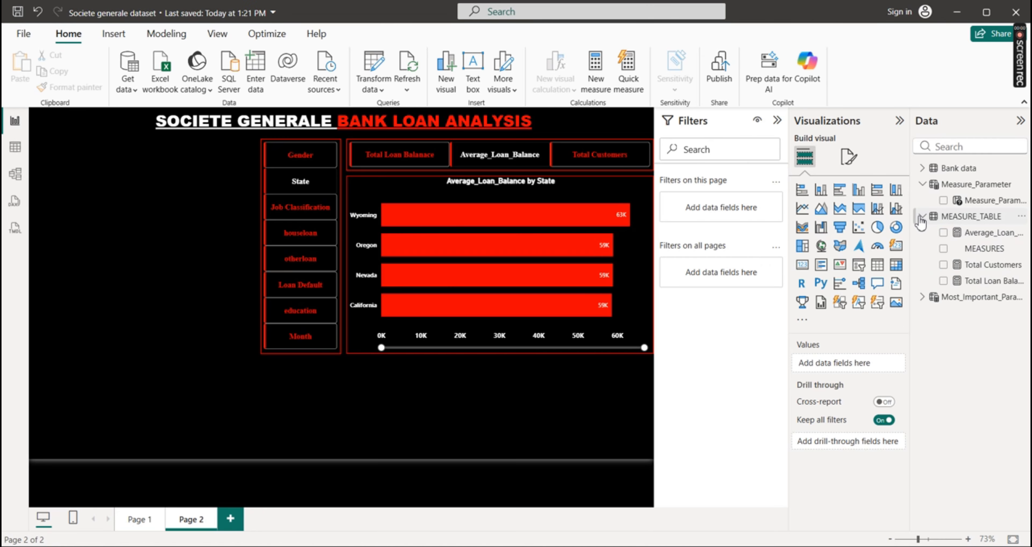
pyautogui.click(923, 218)
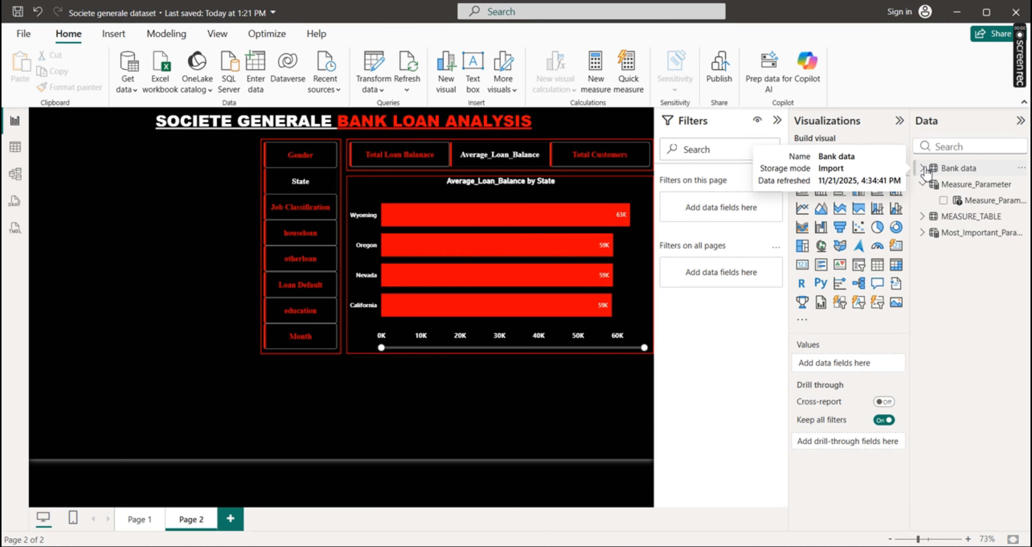
pyautogui.click(923, 169)
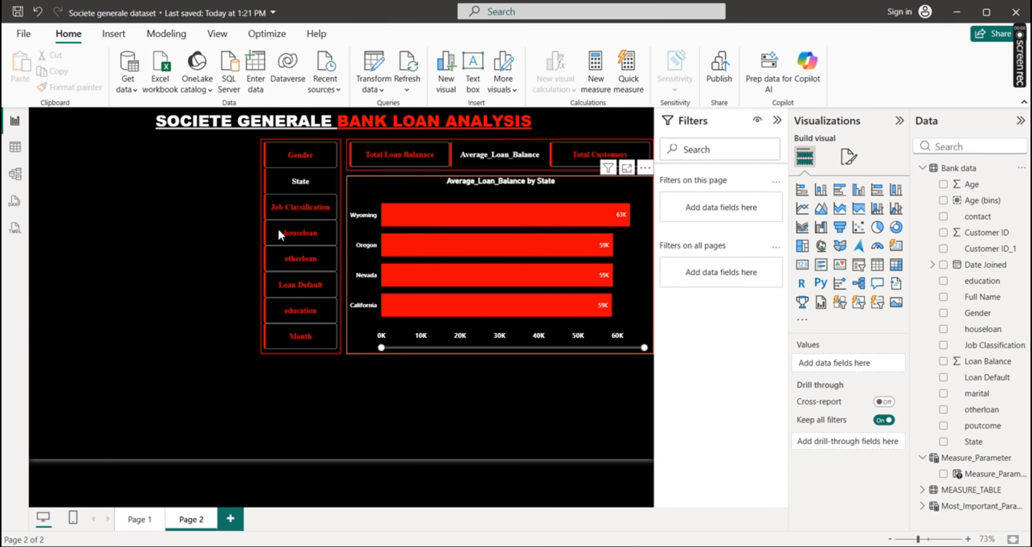
# Examine the distinct values of the Age and Age (bins) columns in the Bank data table without filtering them
pyautogui.click(15, 149)
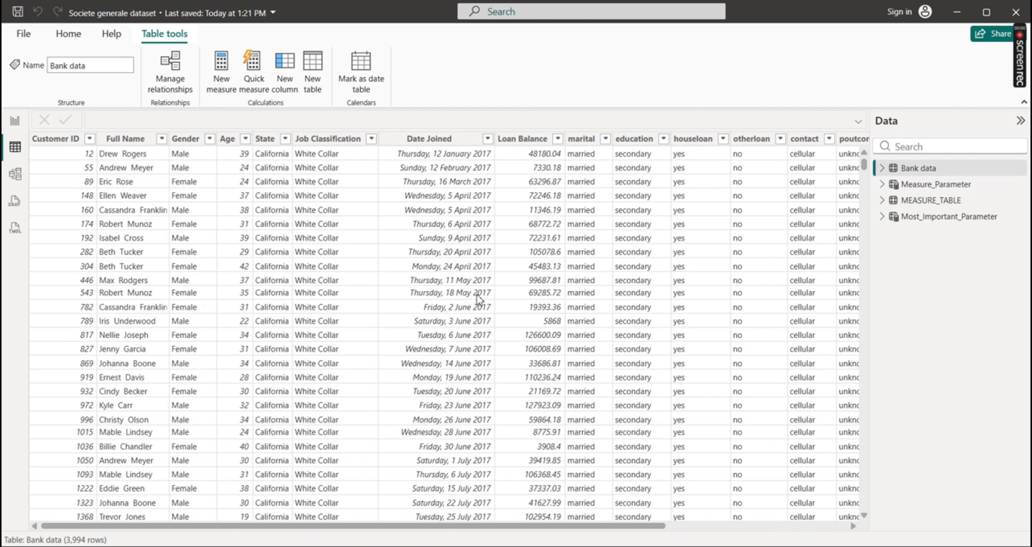
pyautogui.click(245, 140)
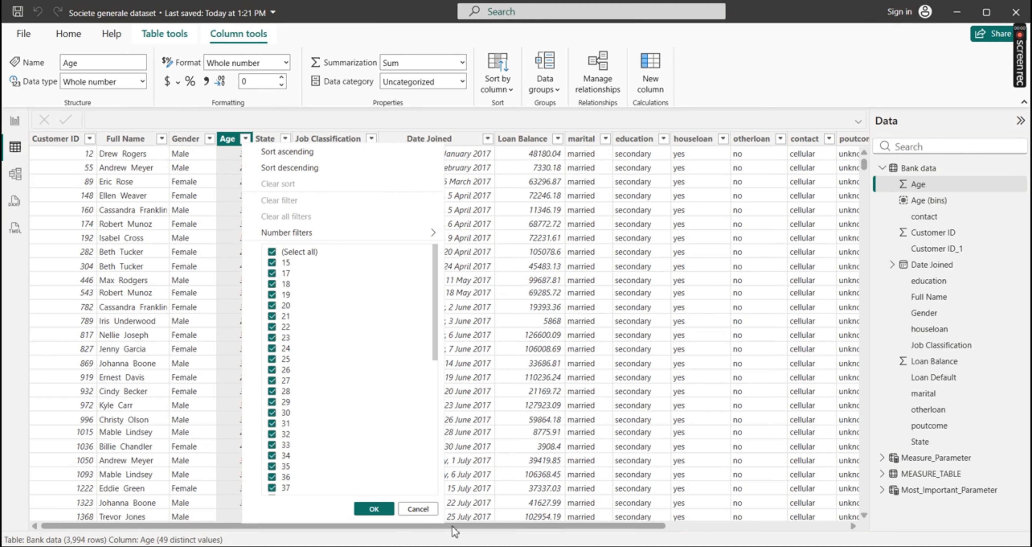
pyautogui.click(629, 524)
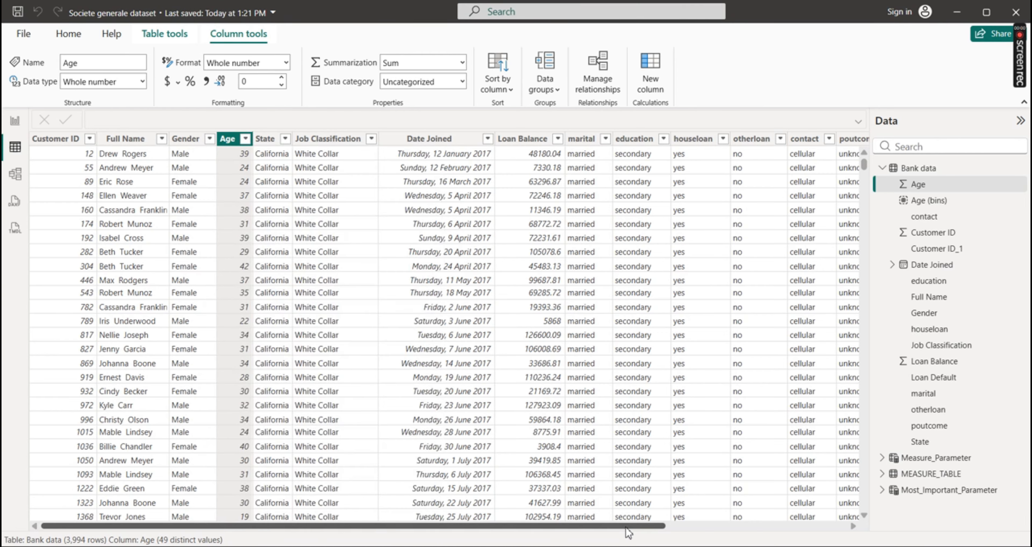
pyautogui.moveTo(606, 525); pyautogui.dragTo(738, 528)
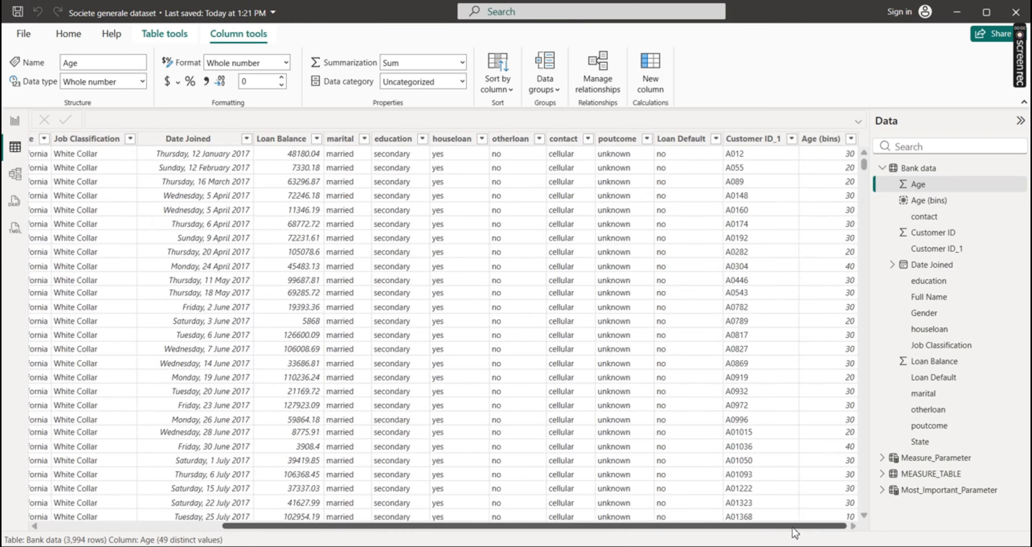
pyautogui.click(848, 140)
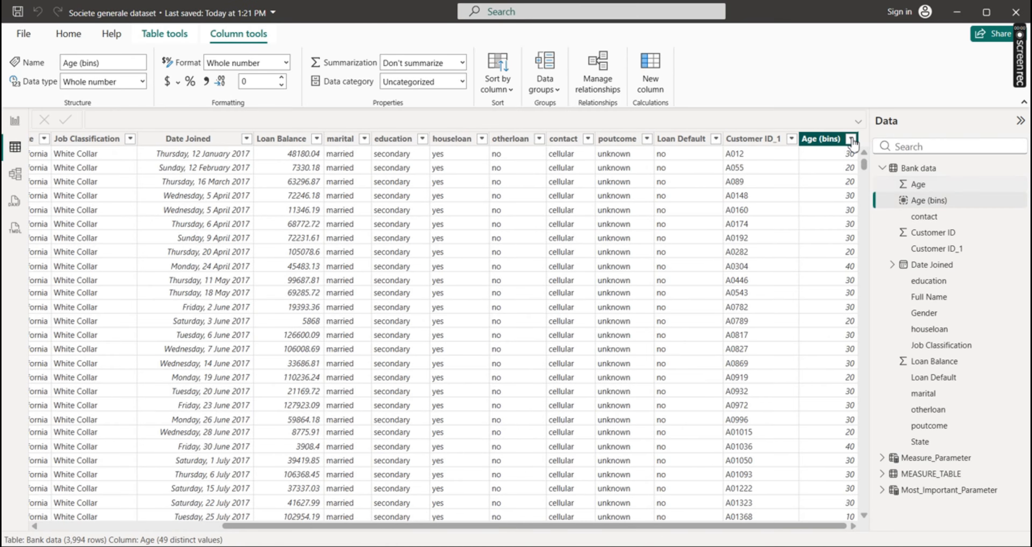
pyautogui.click(851, 139)
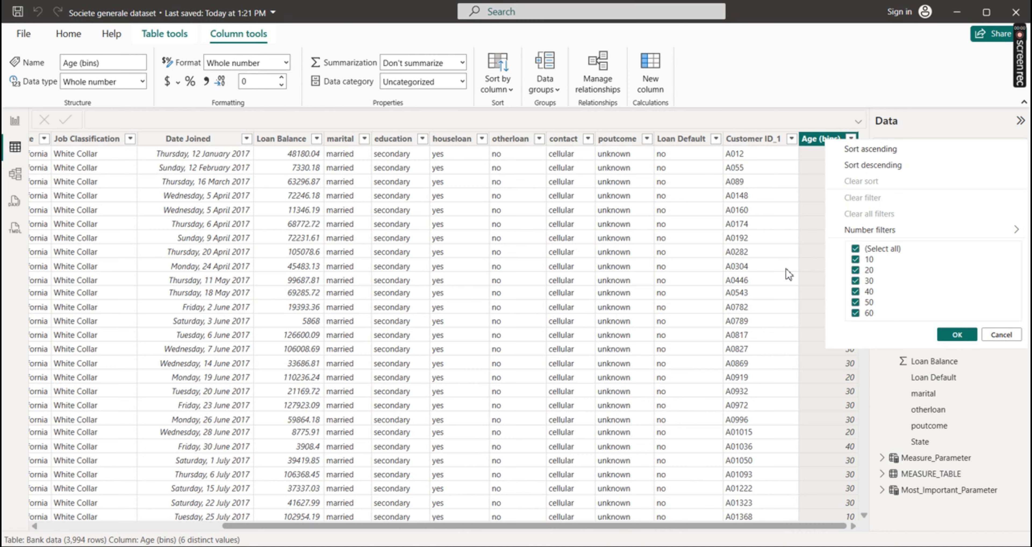
pyautogui.click(817, 88)
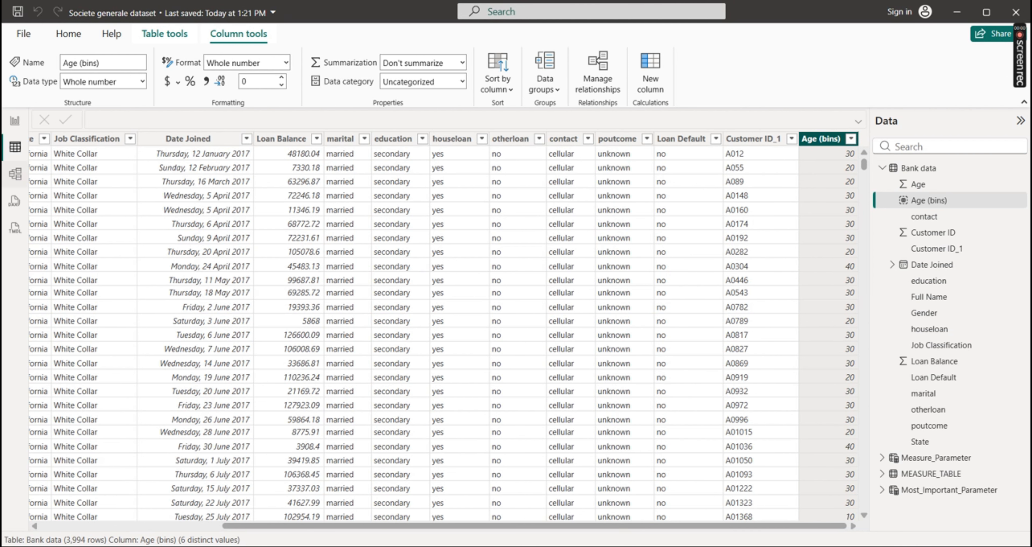
# Create a table on Page 2 with Age (bins), Total Loan Balanace, Total Customers and Average_Loan_Balance
pyautogui.click(15, 120)
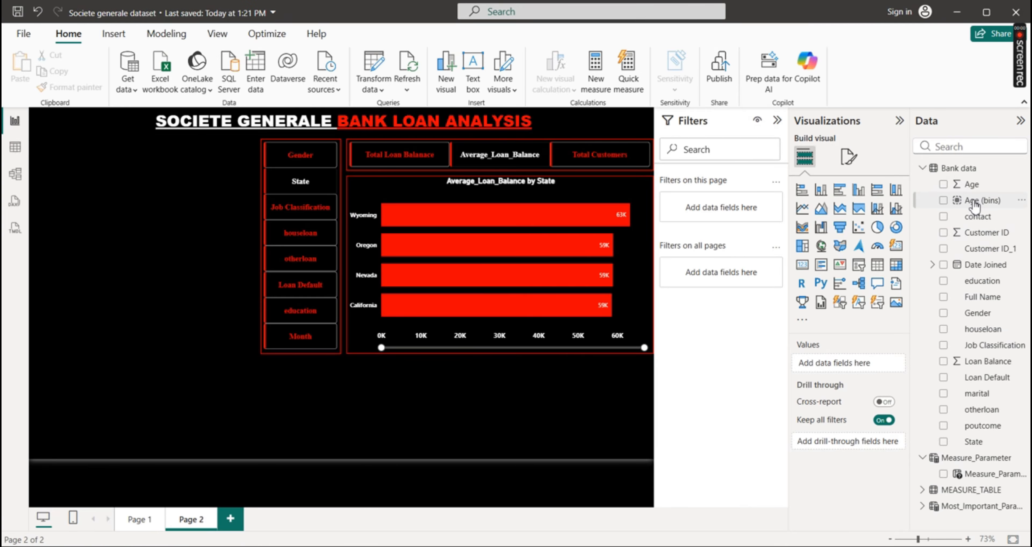
pyautogui.click(945, 201)
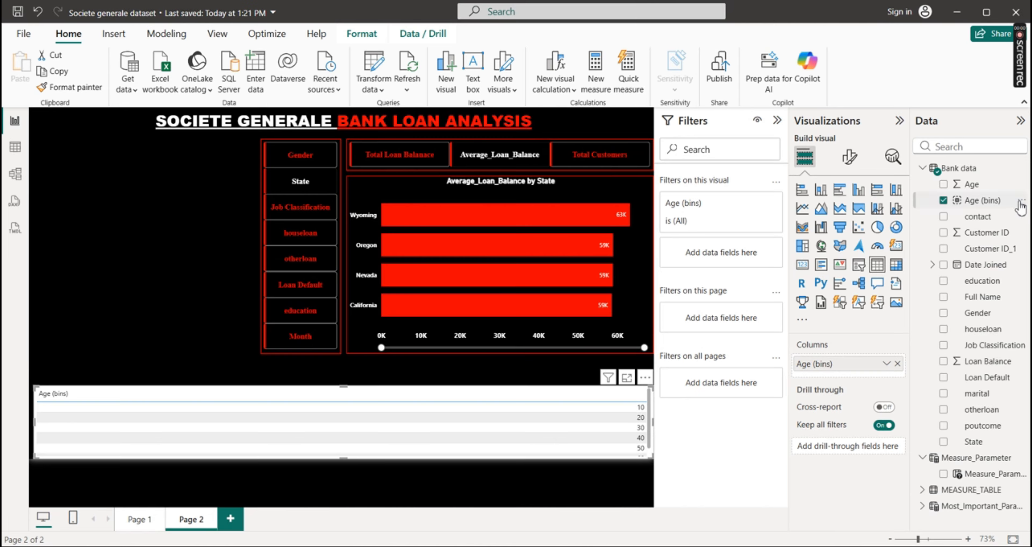
pyautogui.click(929, 173)
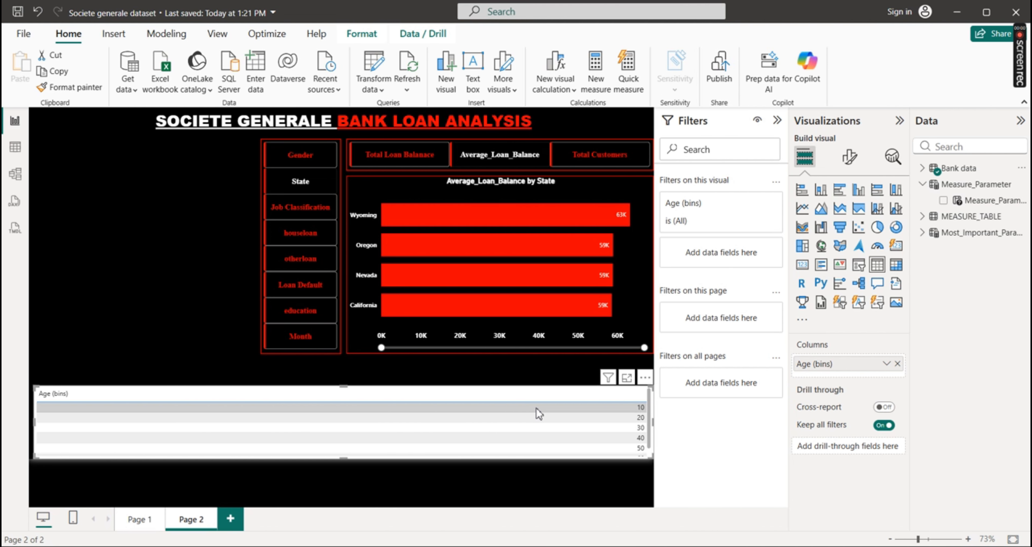
pyautogui.click(922, 217)
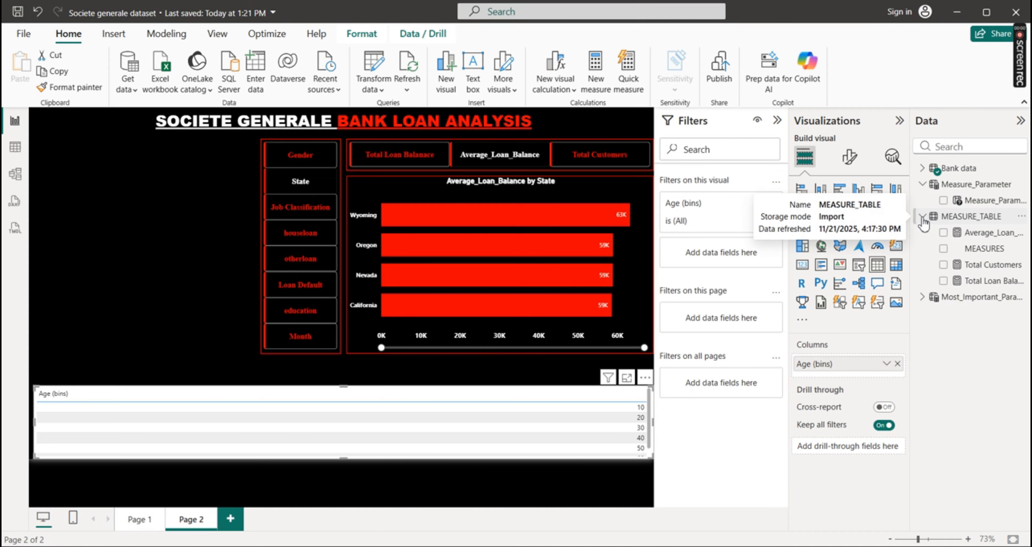
pyautogui.click(943, 282)
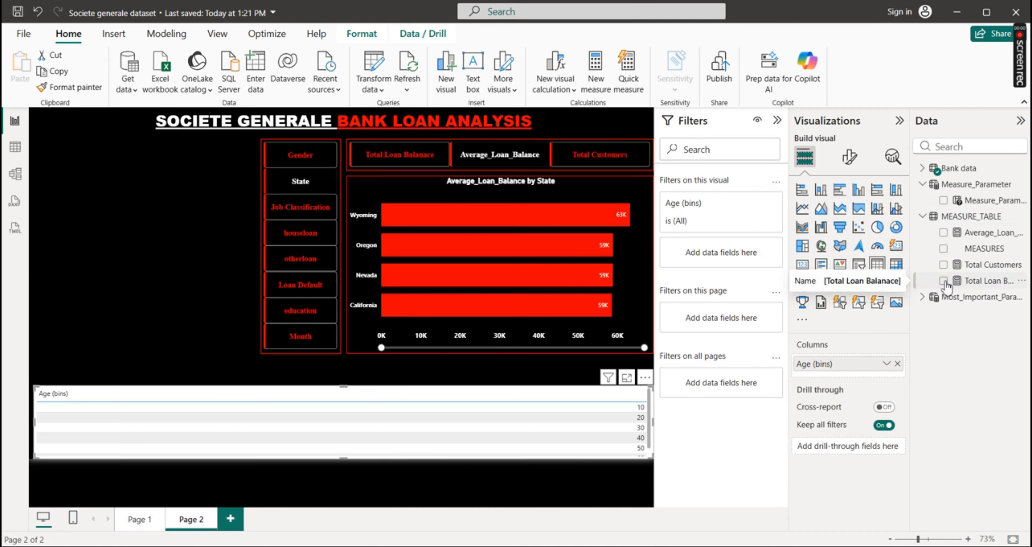
pyautogui.click(944, 265)
pyautogui.click(943, 233)
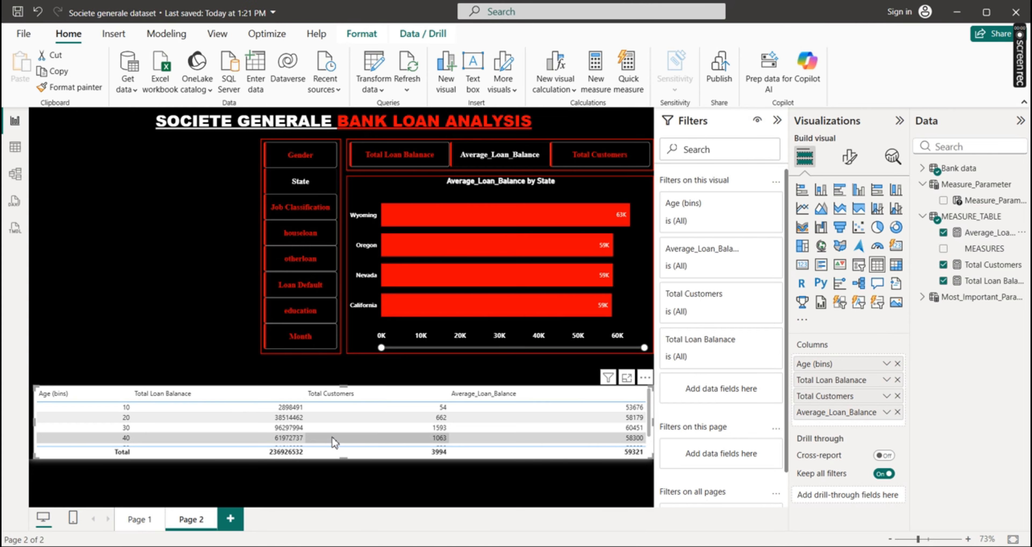
# Convert the age table to a matrix and fit it directly beneath the category slicer and bar chart, showing all its rows
pyautogui.click(896, 271)
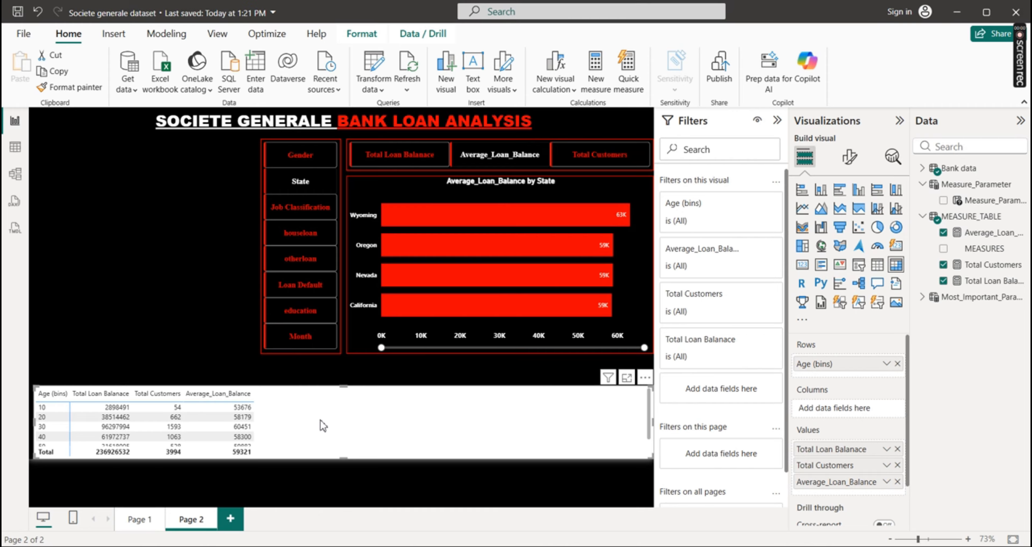
pyautogui.moveTo(320, 421); pyautogui.dragTo(321, 388)
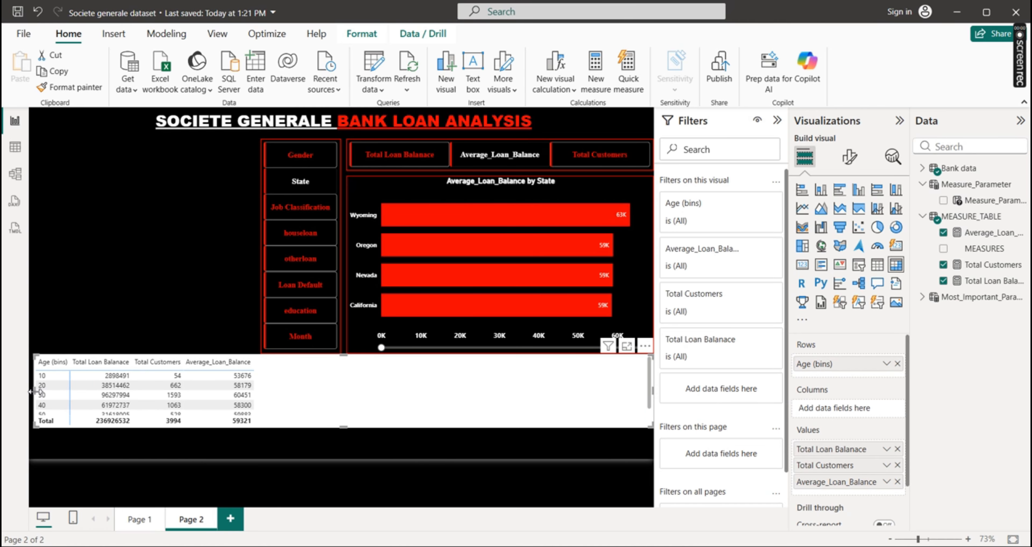
pyautogui.moveTo(31, 390); pyautogui.dragTo(254, 409)
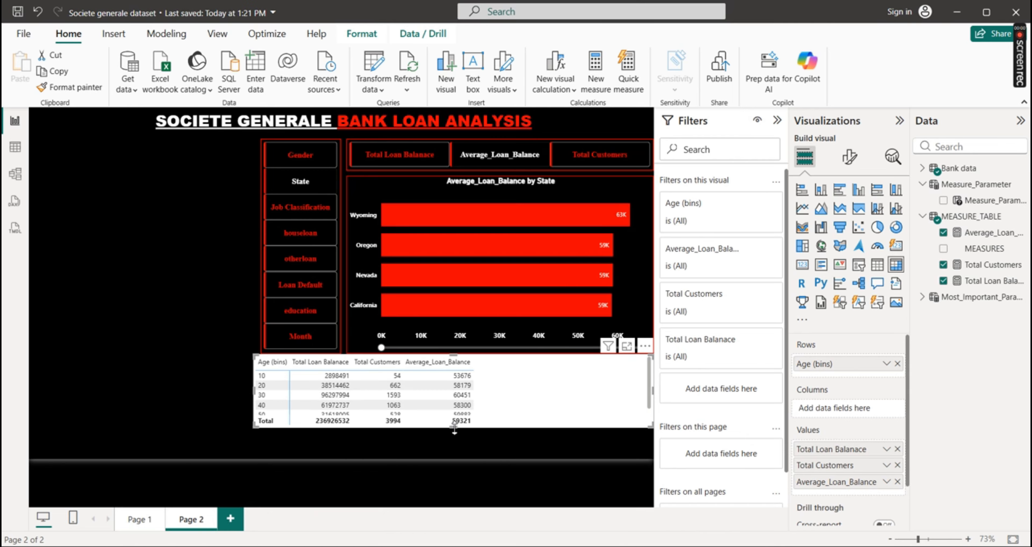
pyautogui.moveTo(453, 429); pyautogui.dragTo(451, 460)
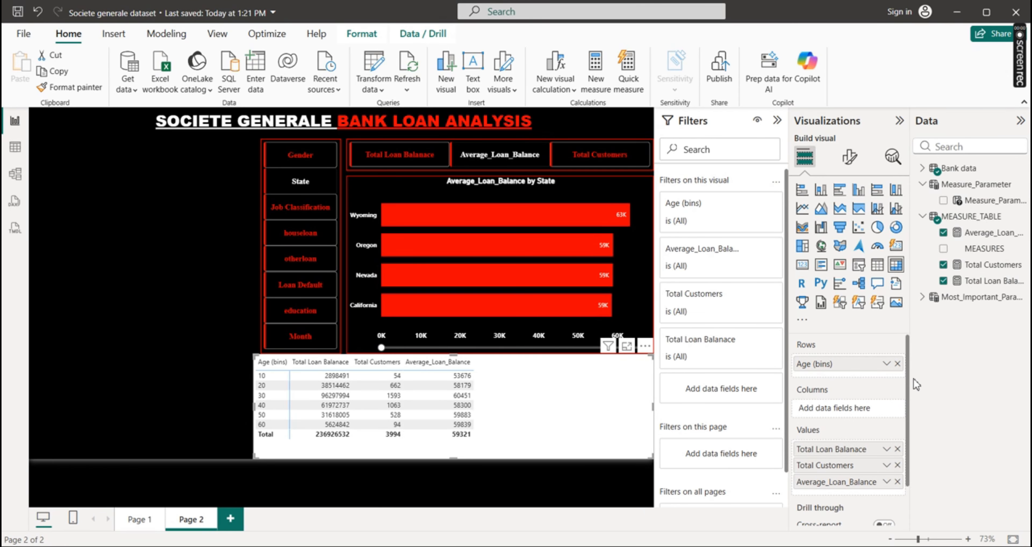
# Apply the Bold header style preset to the age matrix
pyautogui.click(848, 160)
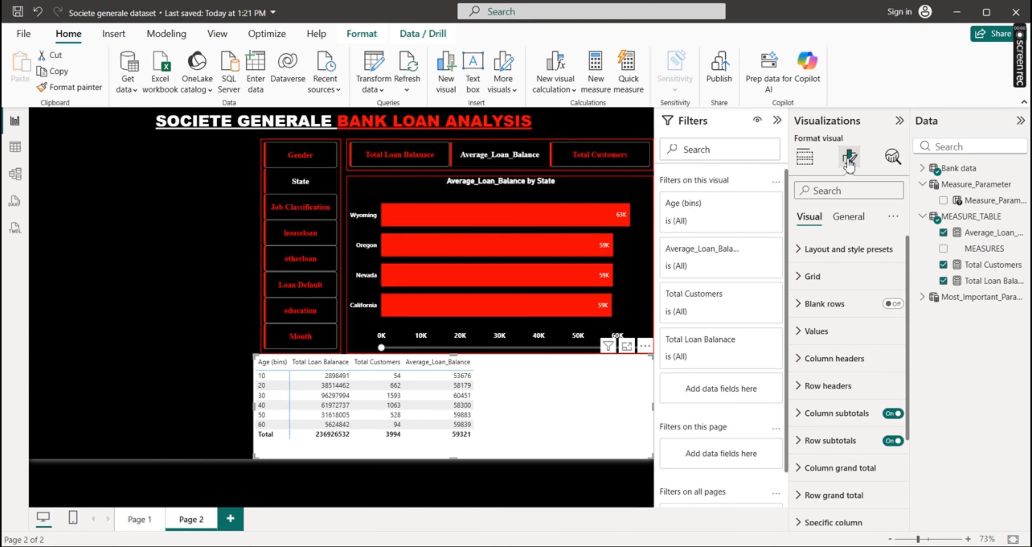
pyautogui.click(802, 260)
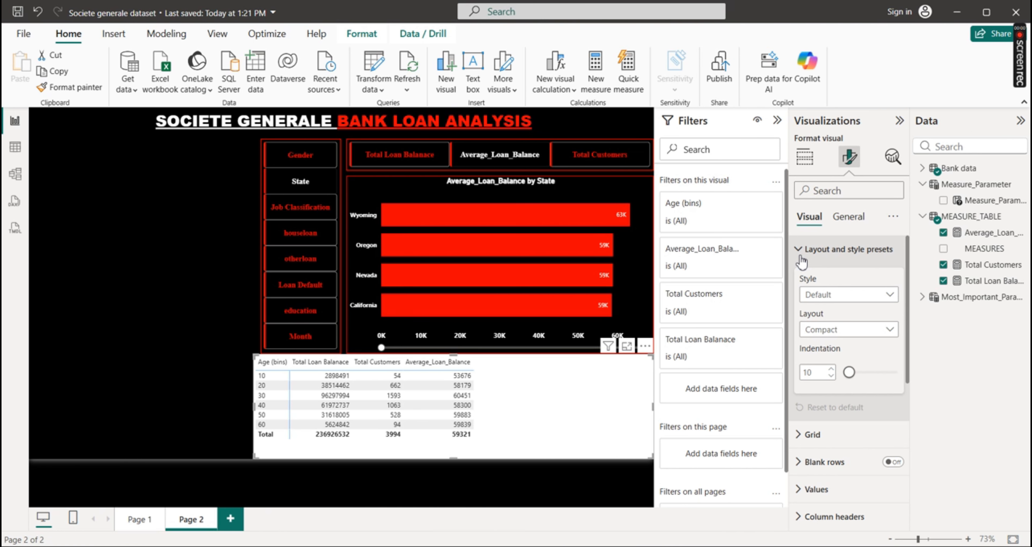
pyautogui.click(802, 260)
pyautogui.click(801, 260)
pyautogui.click(890, 296)
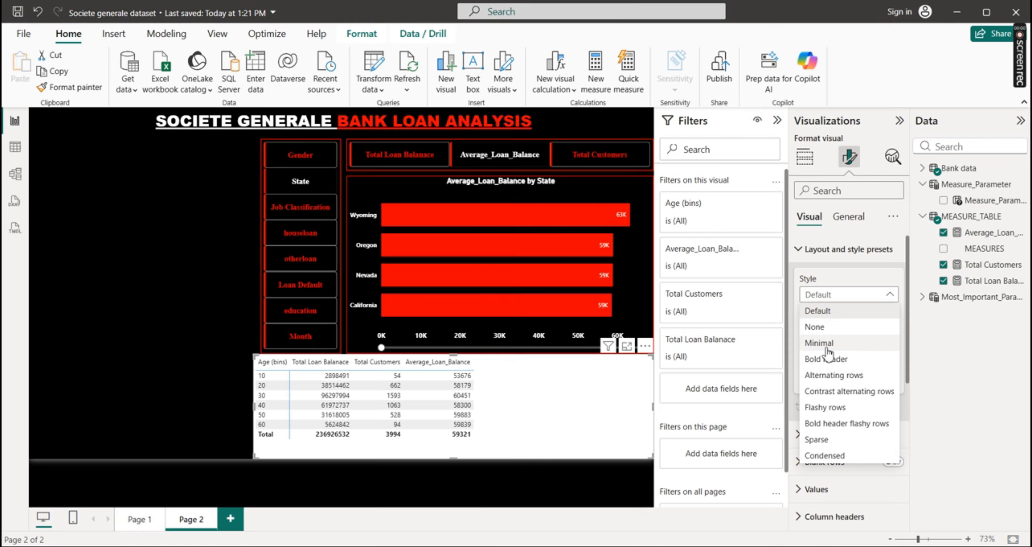
pyautogui.click(817, 358)
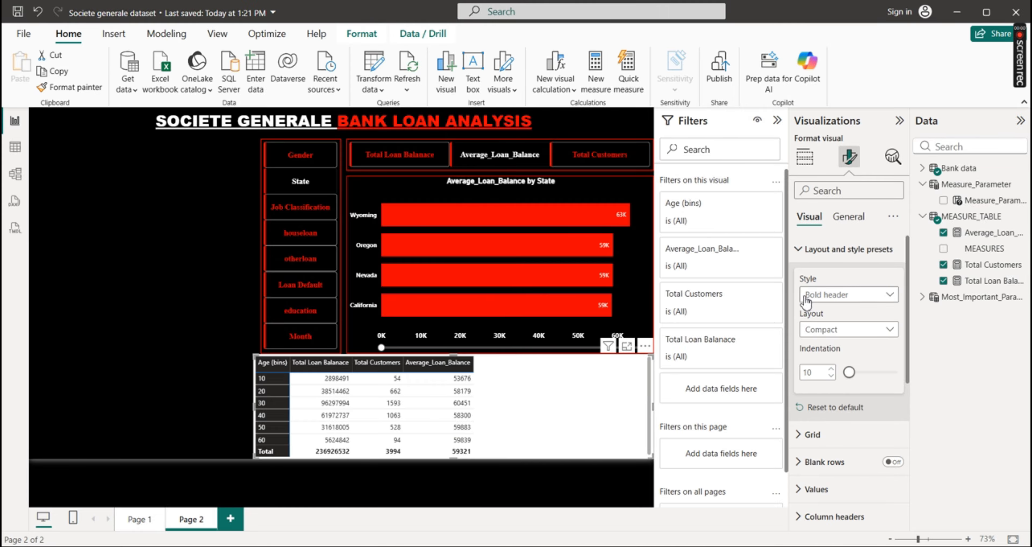
# Make the age matrix's values bold, with red text on a black background
pyautogui.click(801, 256)
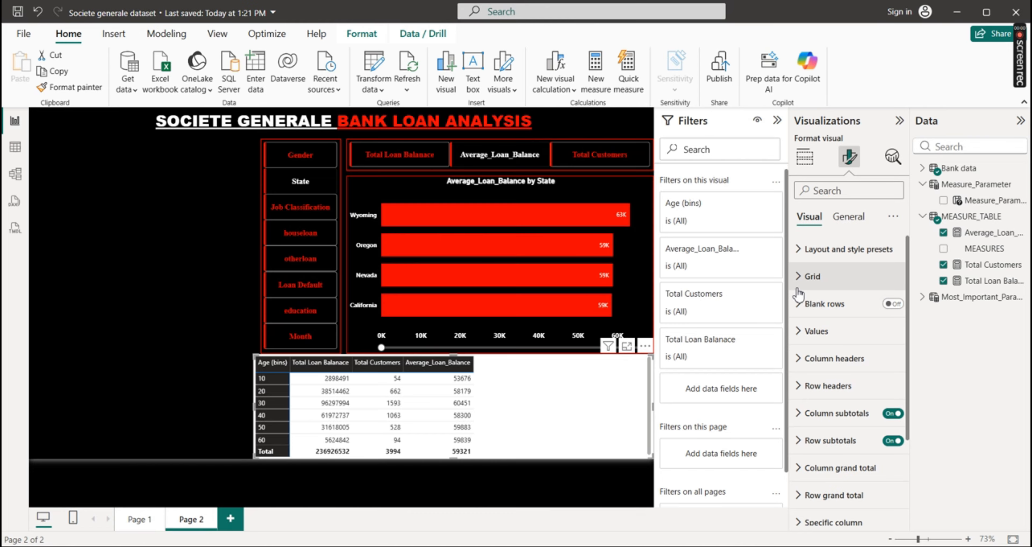
pyautogui.click(799, 331)
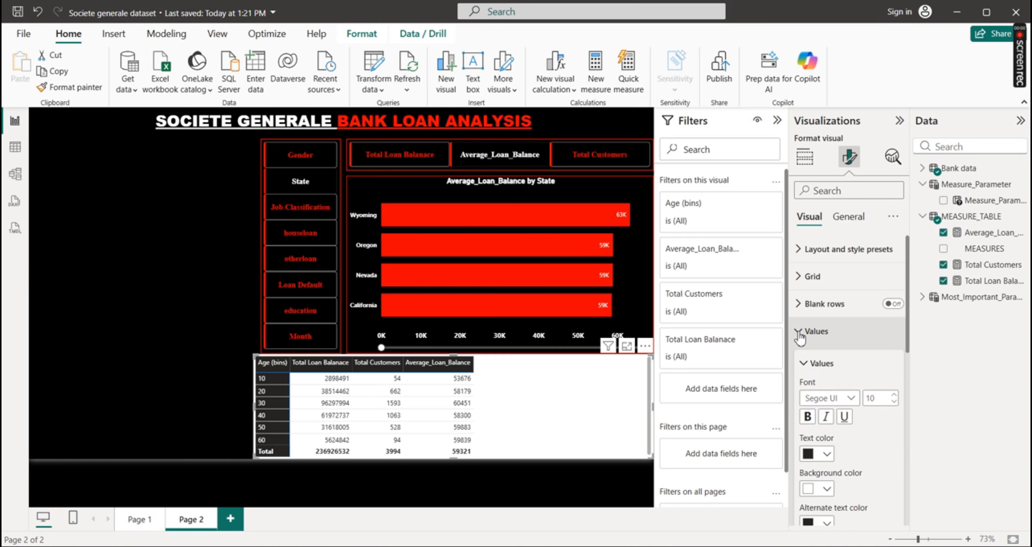
pyautogui.click(807, 416)
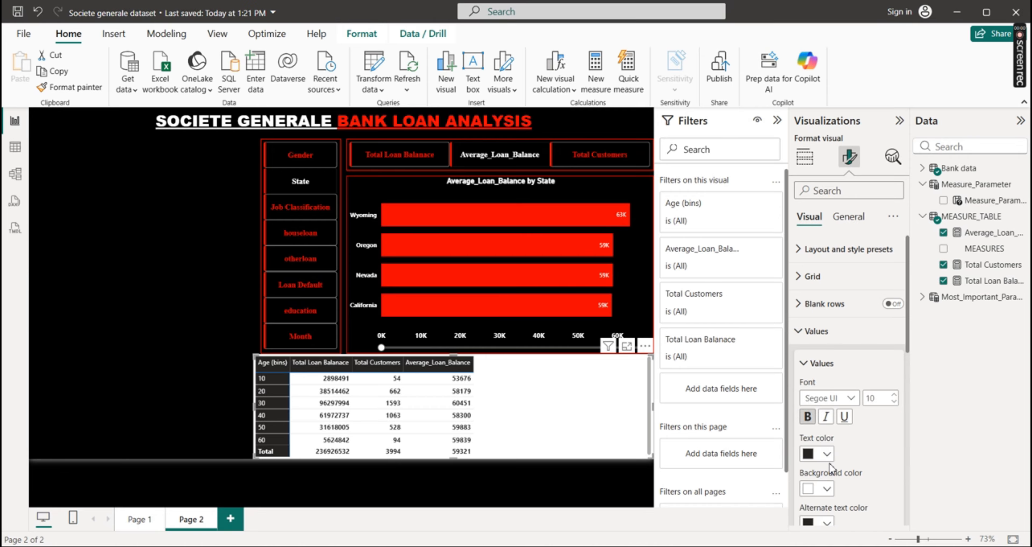
pyautogui.click(826, 453)
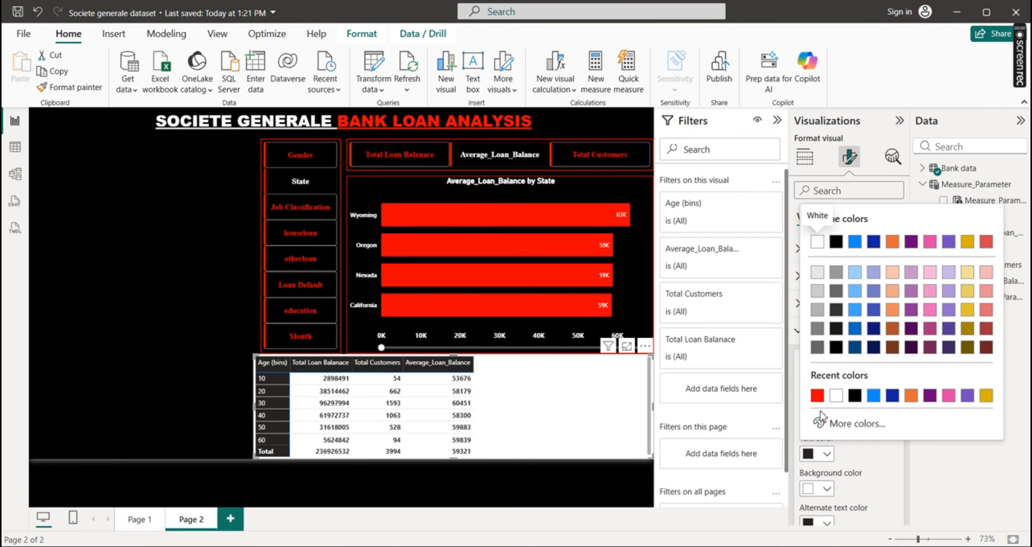
pyautogui.click(817, 396)
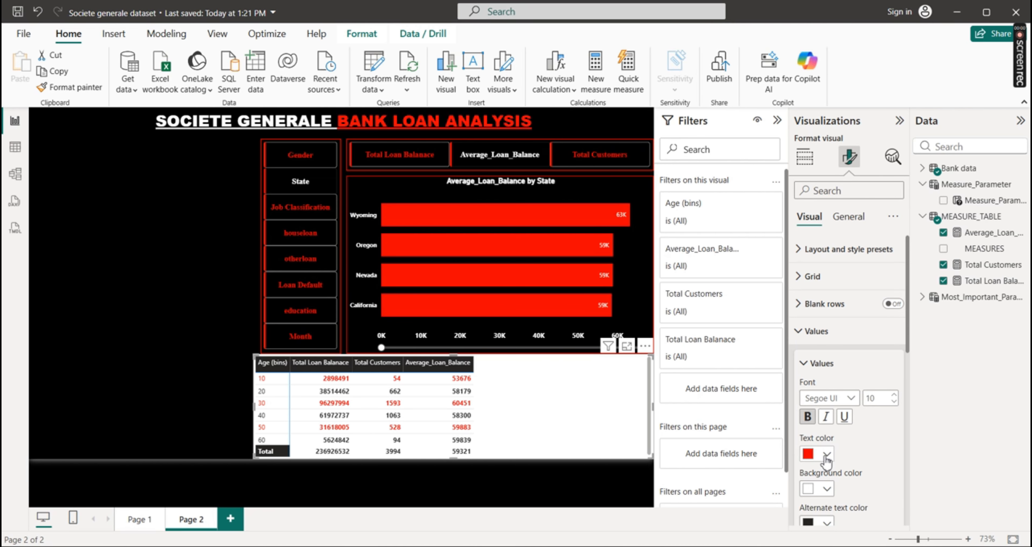
pyautogui.click(826, 489)
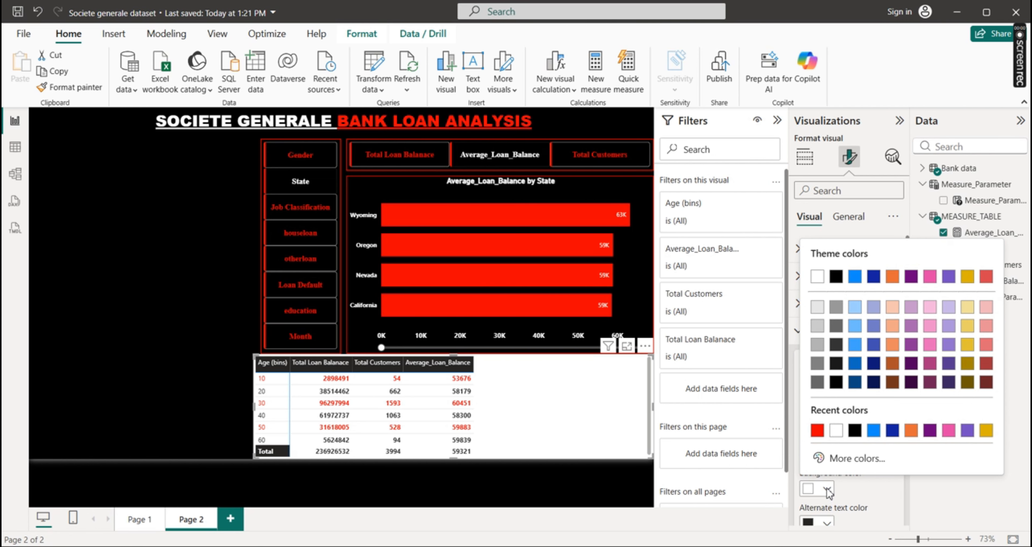
pyautogui.click(855, 429)
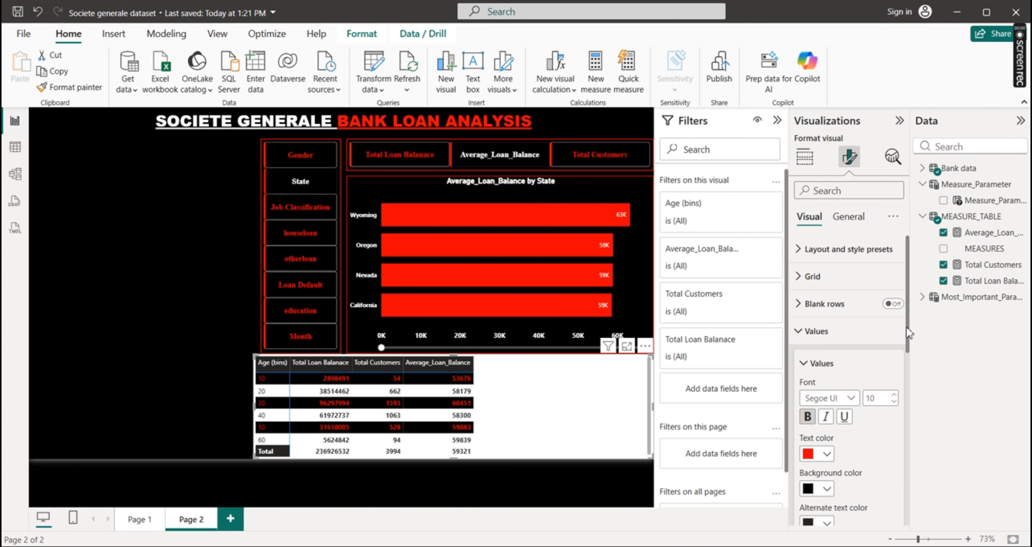
# Set the matrix values' alternate text color to red and alternate background color to black
pyautogui.moveTo(908, 333); pyautogui.dragTo(908, 417)
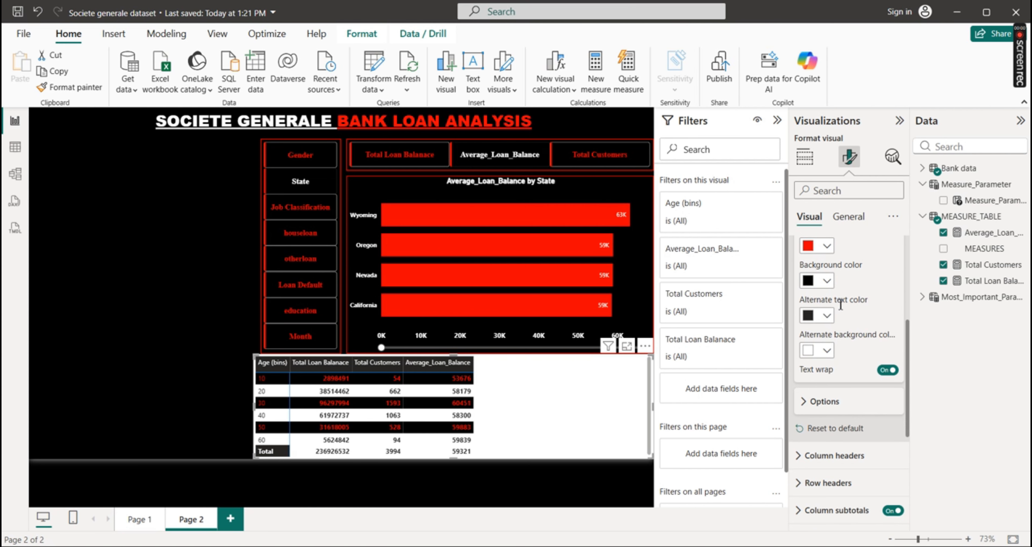
pyautogui.click(826, 315)
pyautogui.click(836, 257)
pyautogui.click(827, 350)
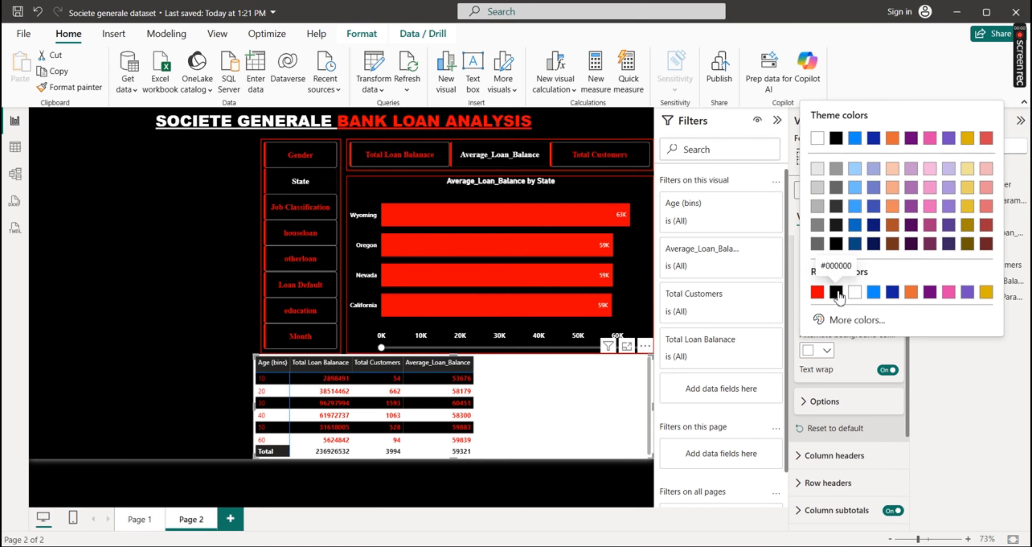
pyautogui.click(837, 293)
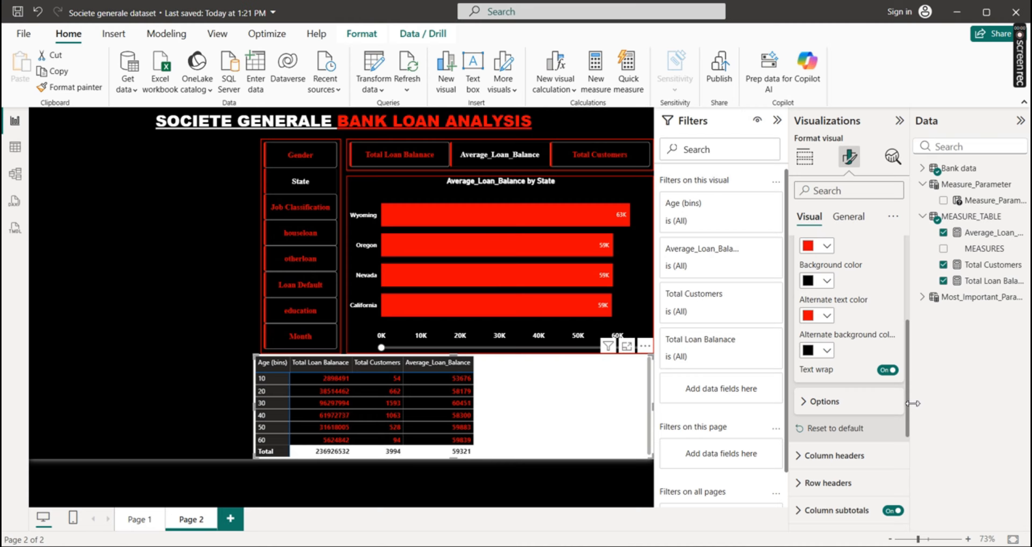
pyautogui.moveTo(907, 416); pyautogui.dragTo(904, 332)
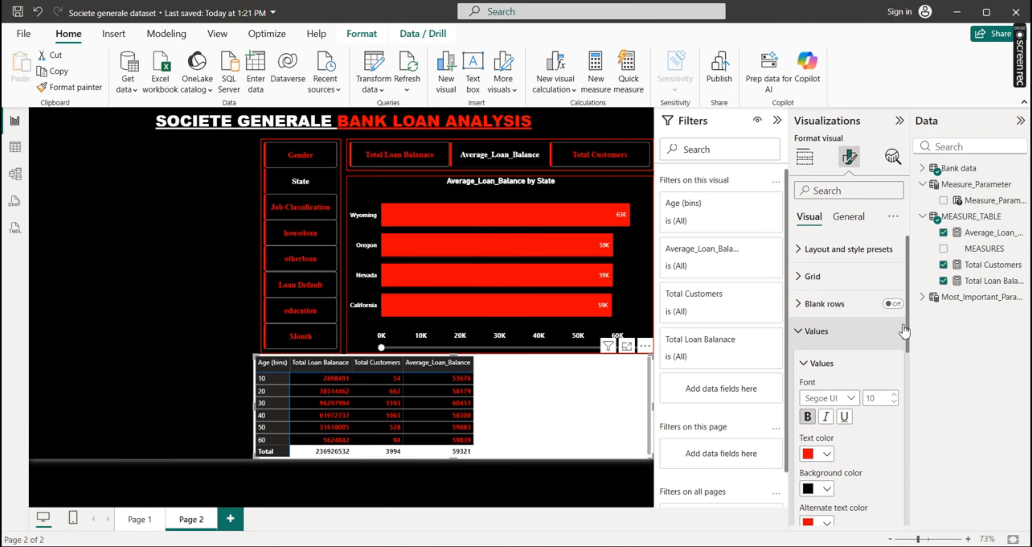
pyautogui.click(813, 331)
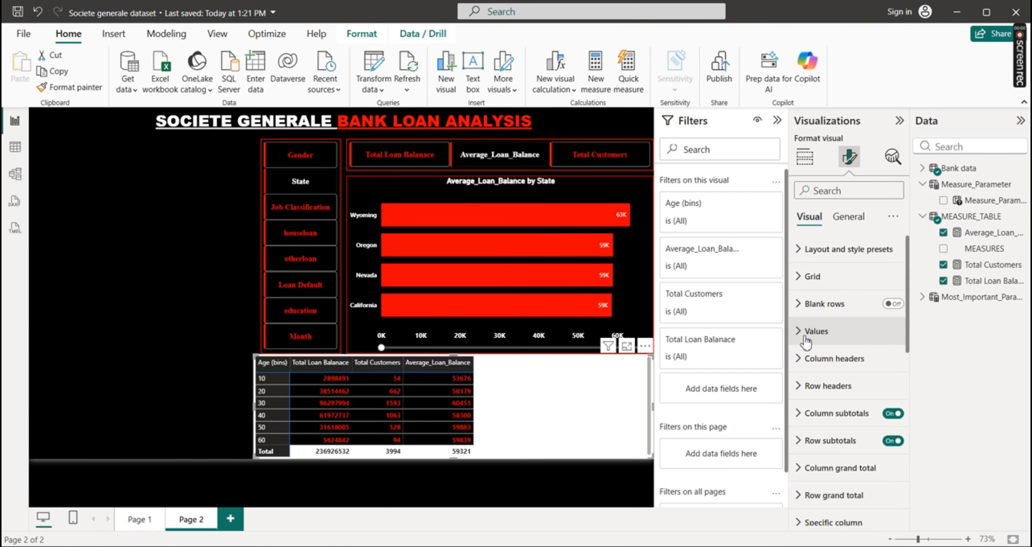
# Make the matrix's column headers bold, with red text on a black background
pyautogui.click(803, 359)
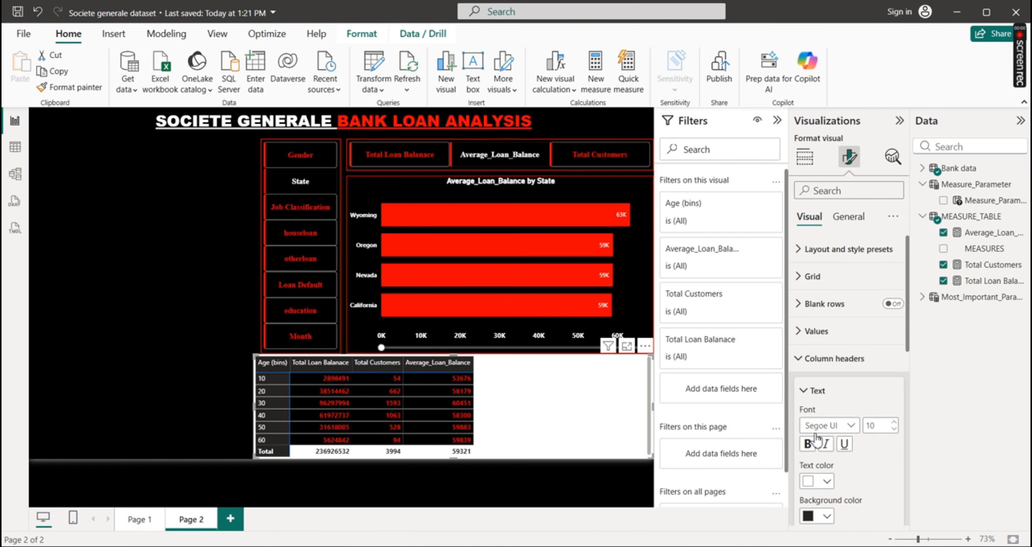
pyautogui.click(808, 443)
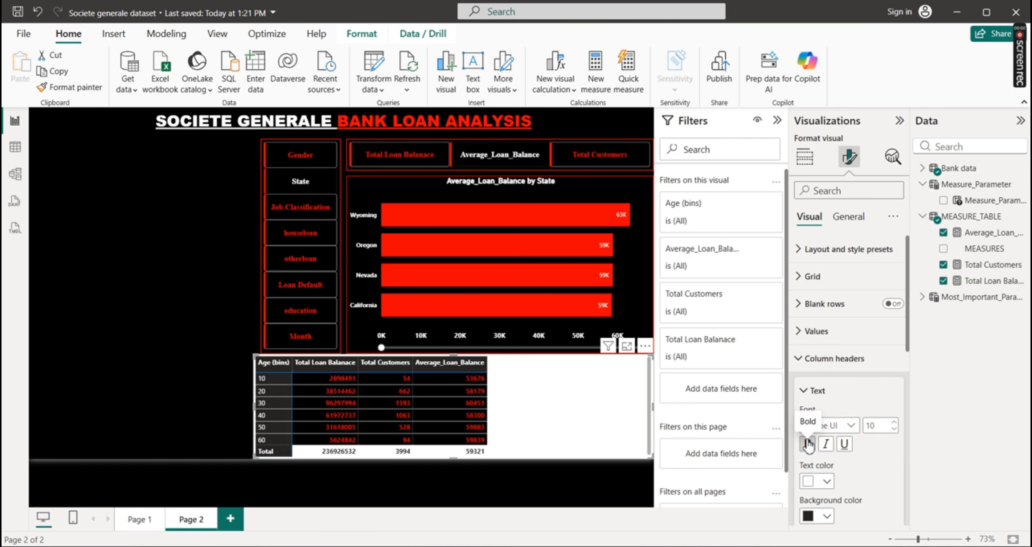
pyautogui.scroll(-3, 910, 341)
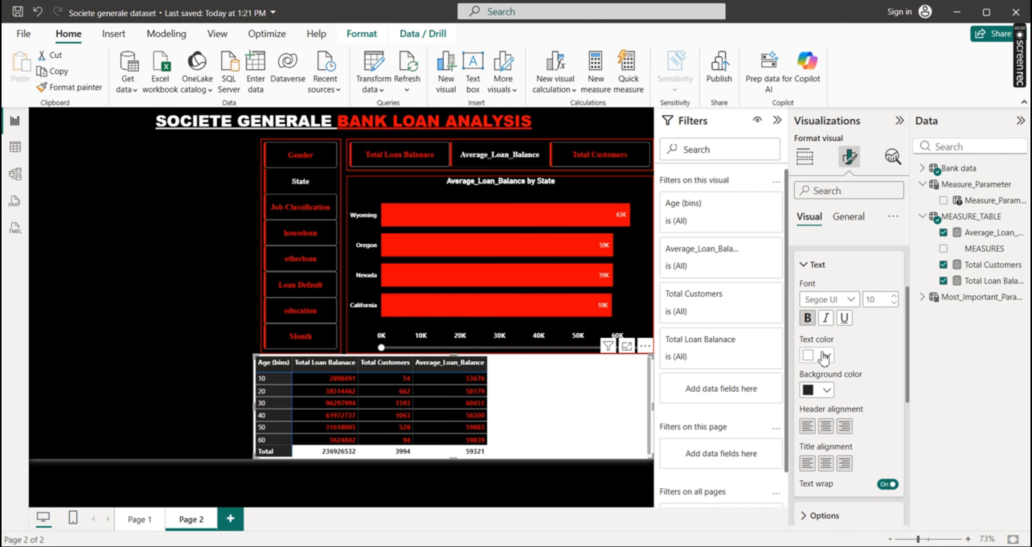
pyautogui.click(824, 356)
pyautogui.click(835, 297)
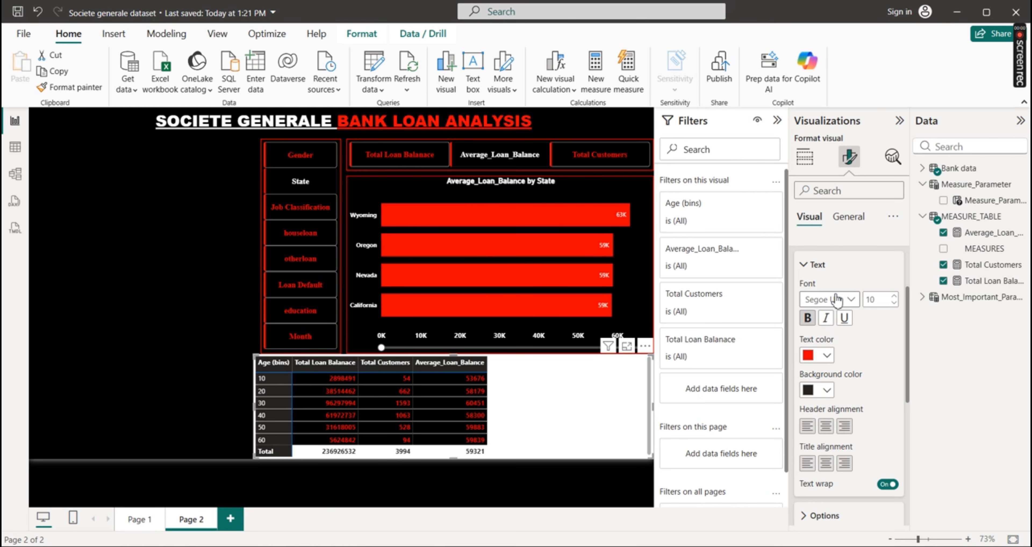
pyautogui.click(827, 390)
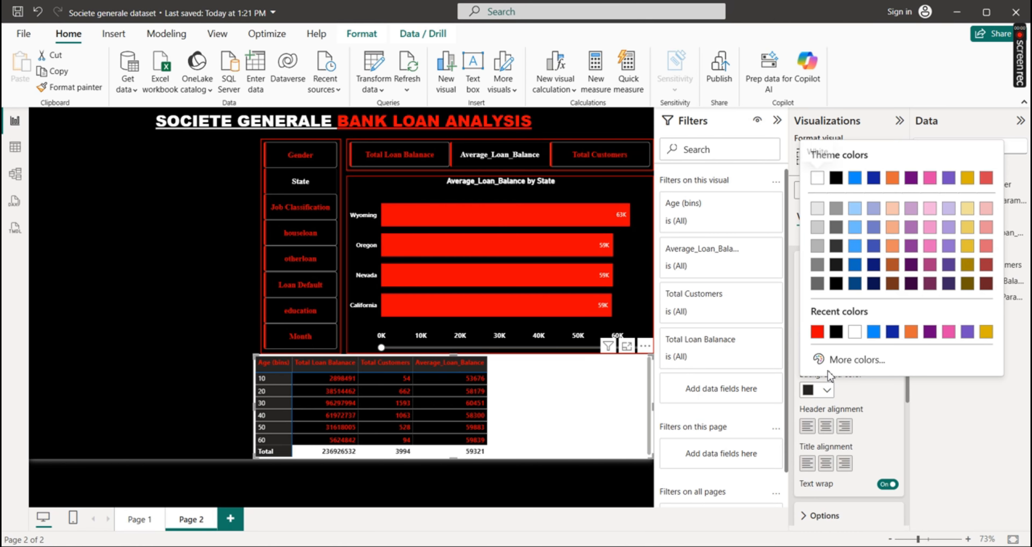
pyautogui.click(835, 332)
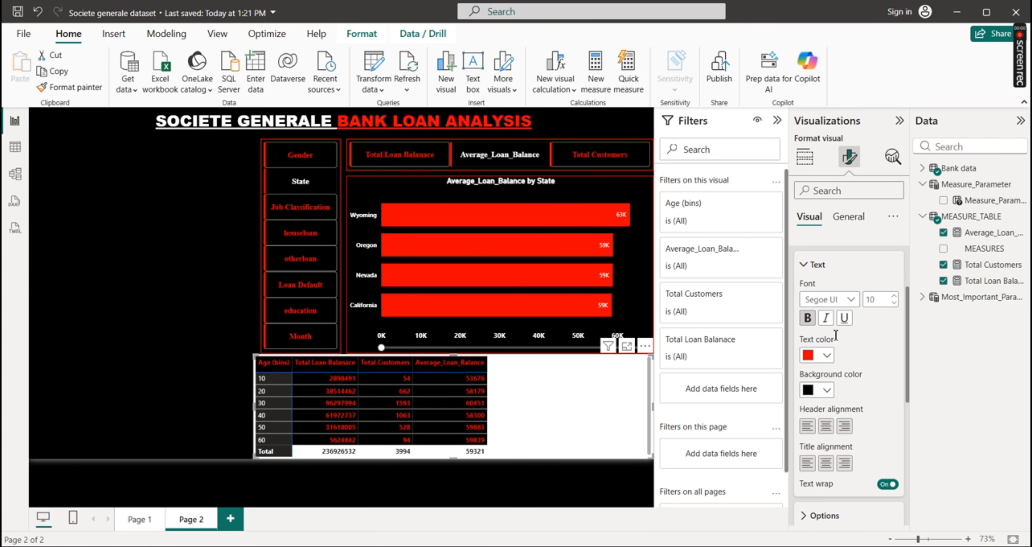
# Center the header alignment and title alignment of the matrix's column headers
pyautogui.click(826, 426)
pyautogui.click(826, 464)
pyautogui.moveTo(907, 387); pyautogui.dragTo(899, 347)
pyautogui.click(799, 316)
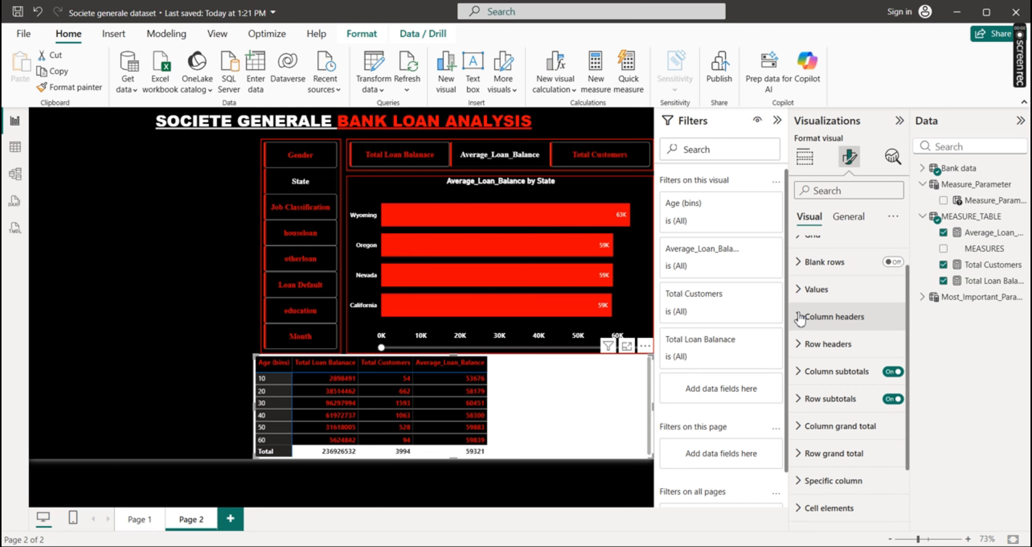
# Make the matrix's row header text bold and red
pyautogui.click(799, 351)
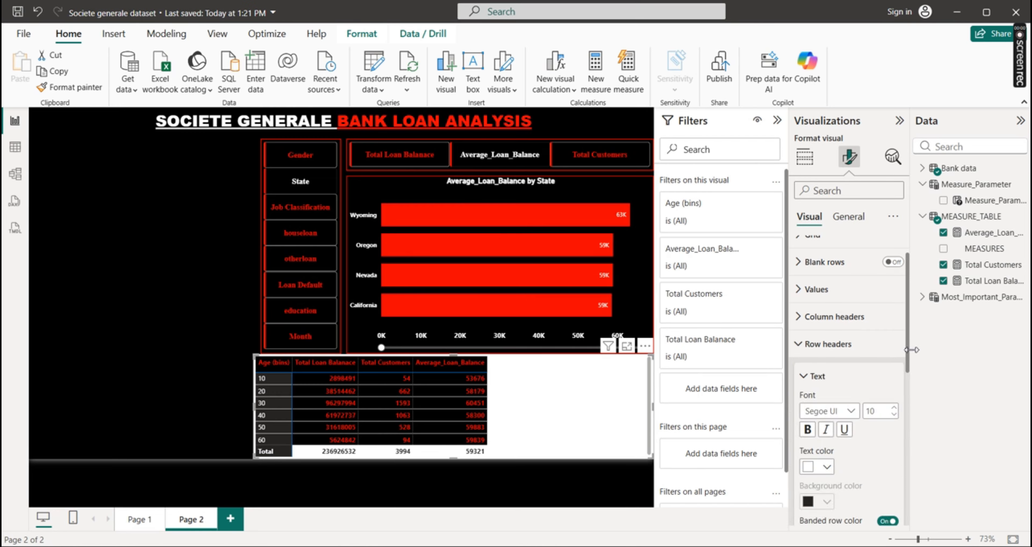
pyautogui.scroll(-3, 906, 341)
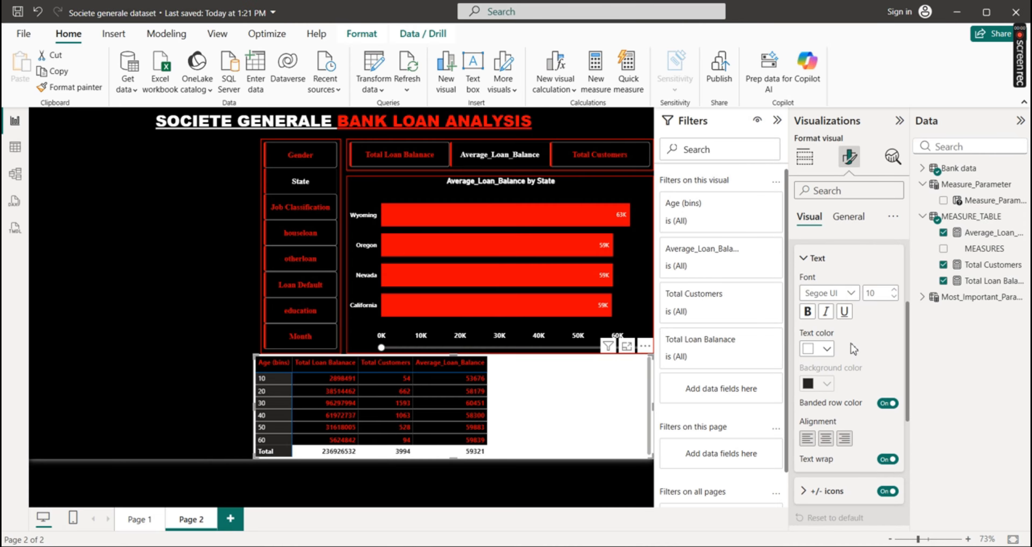
pyautogui.click(808, 313)
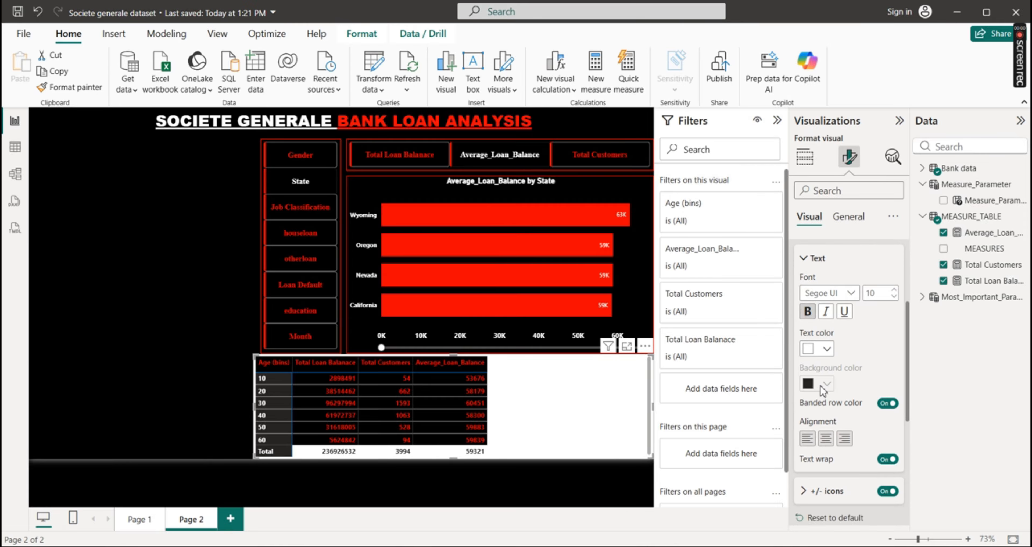
pyautogui.click(827, 355)
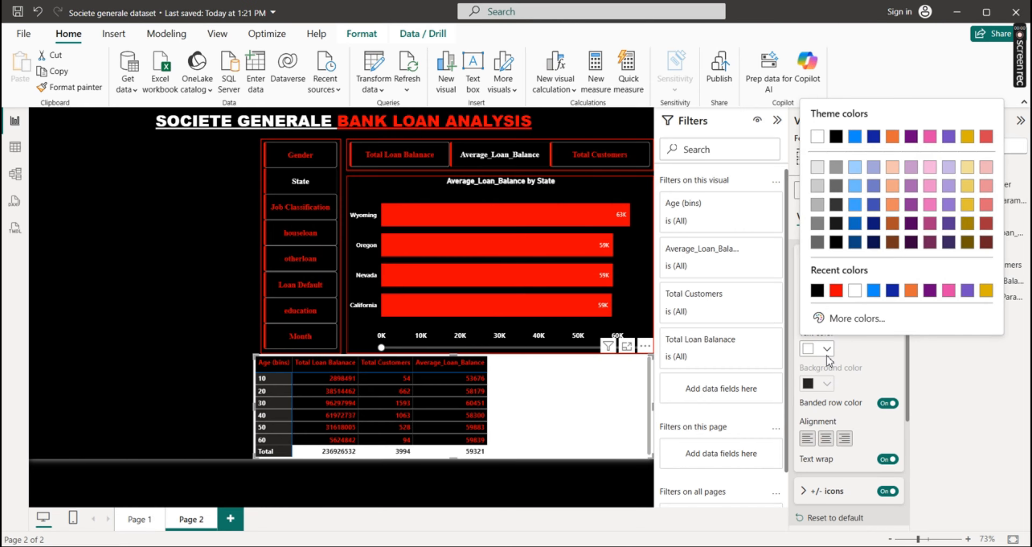
pyautogui.click(837, 296)
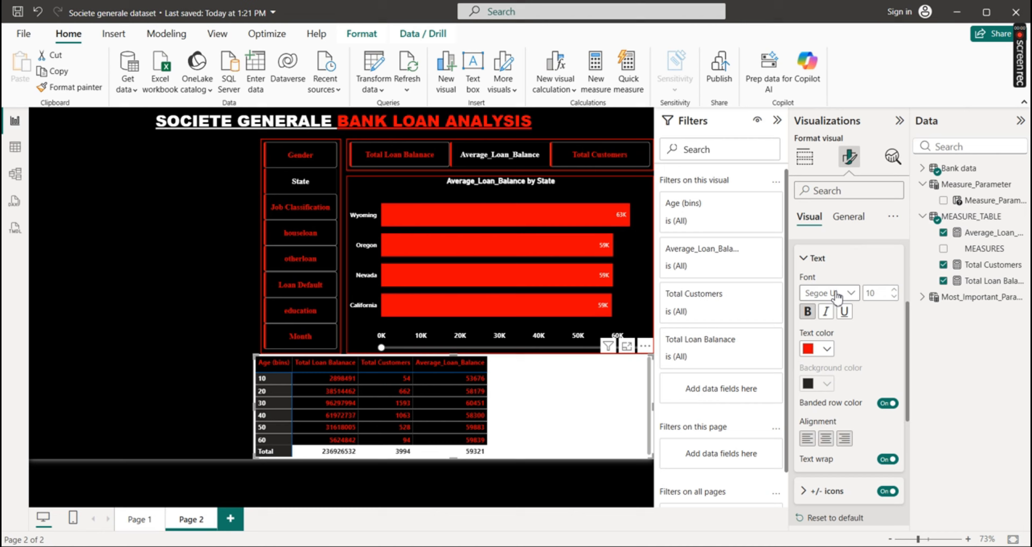
# Turn off banded row color for the row headers, set their background to black and center their text
pyautogui.click(884, 403)
pyautogui.click(826, 384)
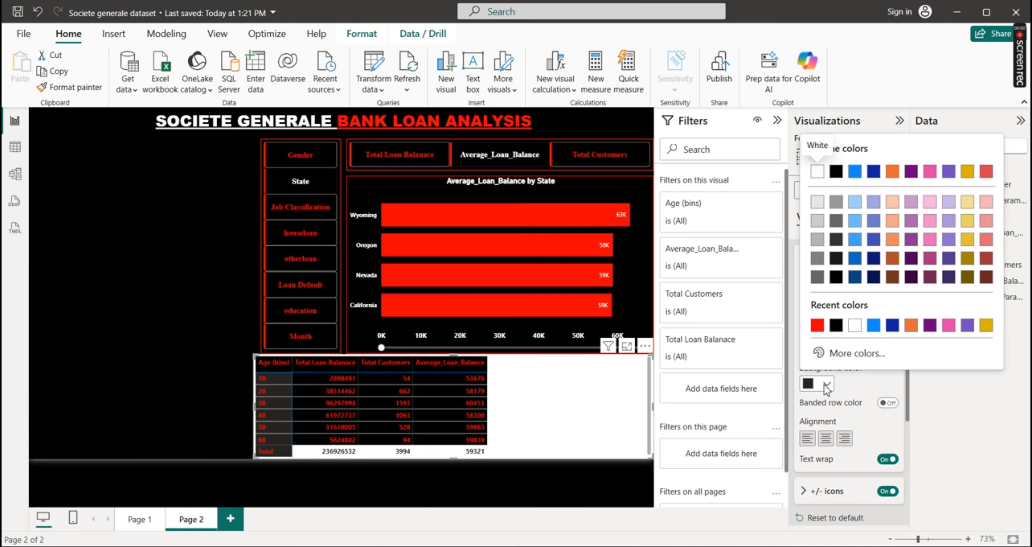
pyautogui.click(836, 326)
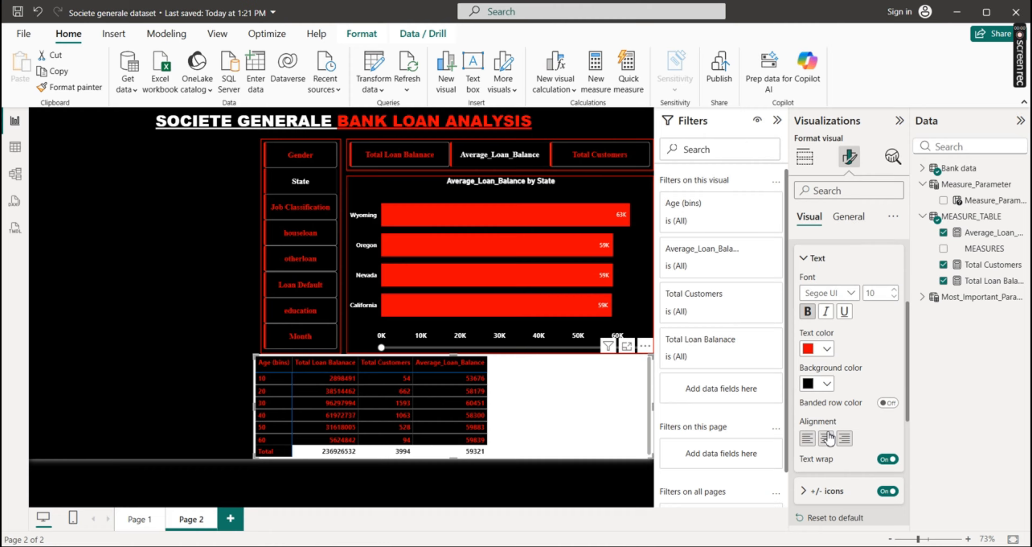
pyautogui.click(826, 437)
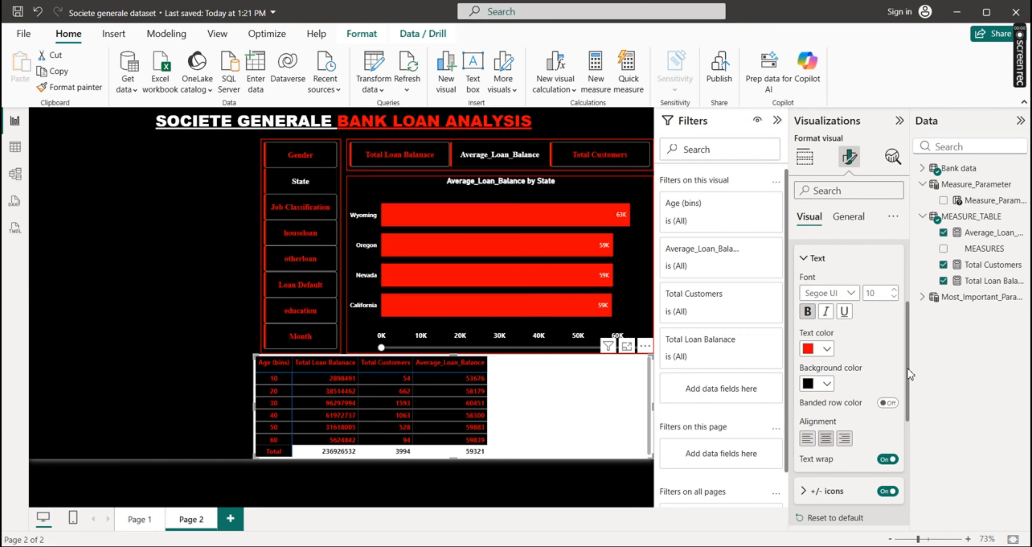
pyautogui.scroll(5, 908, 368)
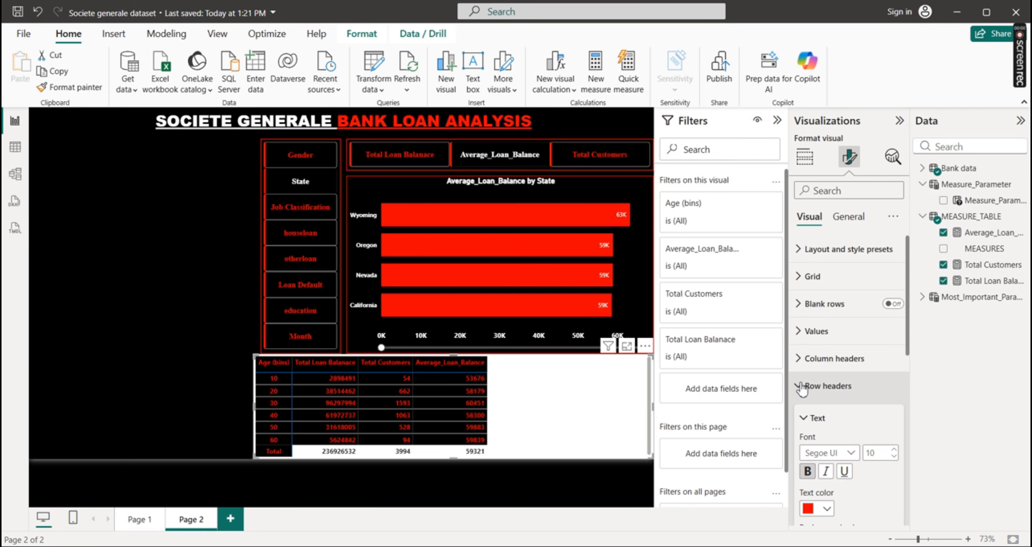
pyautogui.click(801, 386)
# Turn off the background effect of the age matrix visual
pyautogui.click(849, 218)
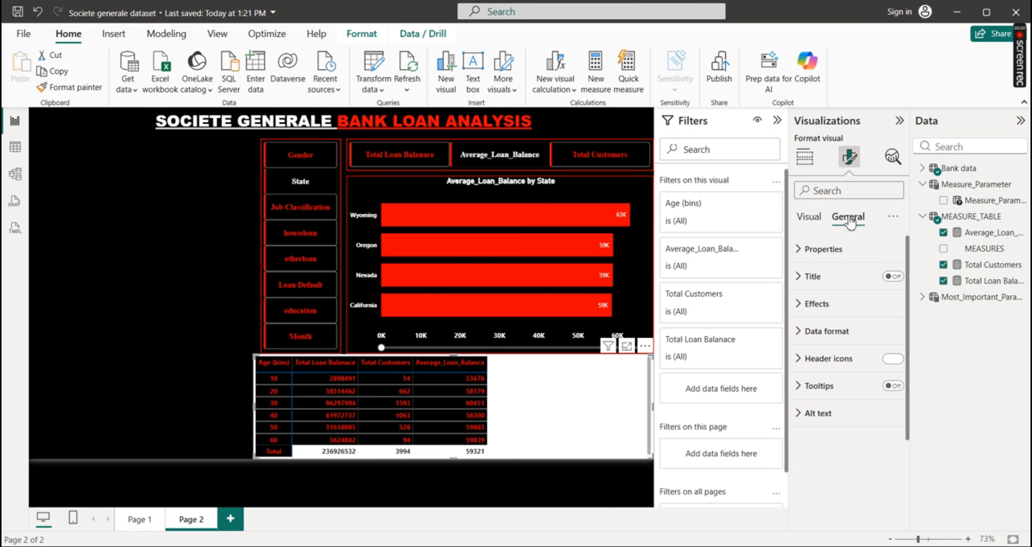
pyautogui.click(799, 304)
pyautogui.click(883, 337)
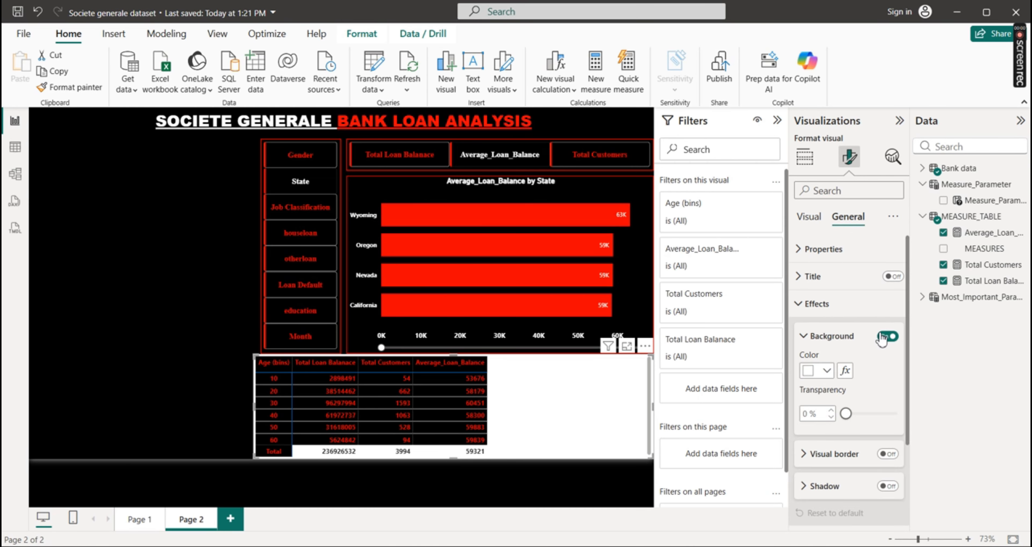
pyautogui.click(885, 336)
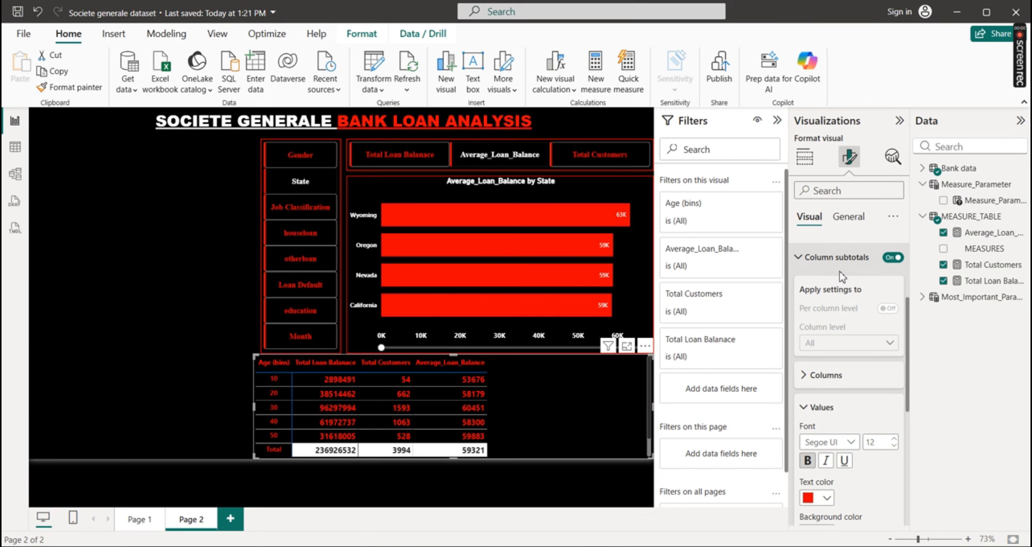
# Set the matrix's row grand total values to red text on a black background
pyautogui.click(806, 257)
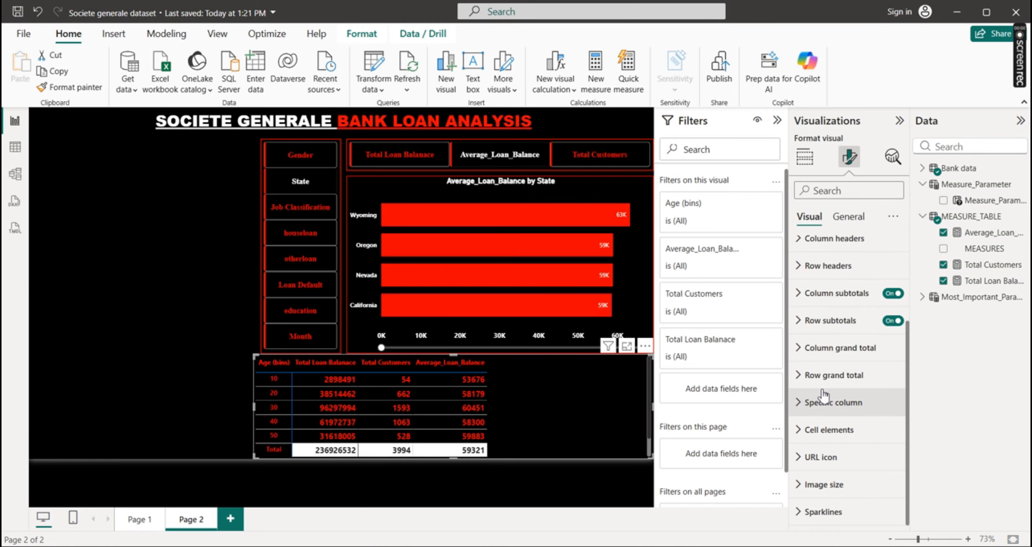
pyautogui.click(798, 377)
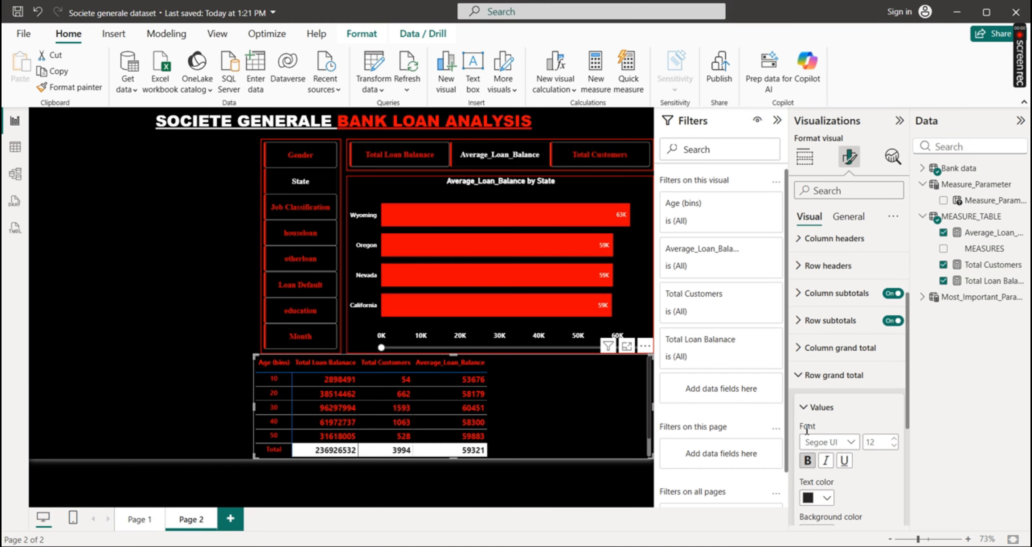
pyautogui.click(827, 499)
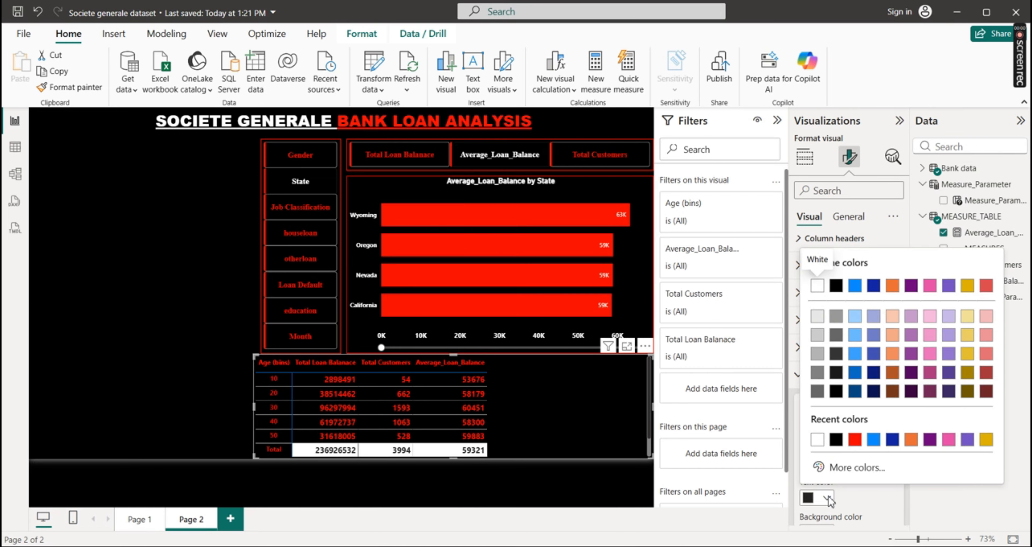
pyautogui.click(855, 439)
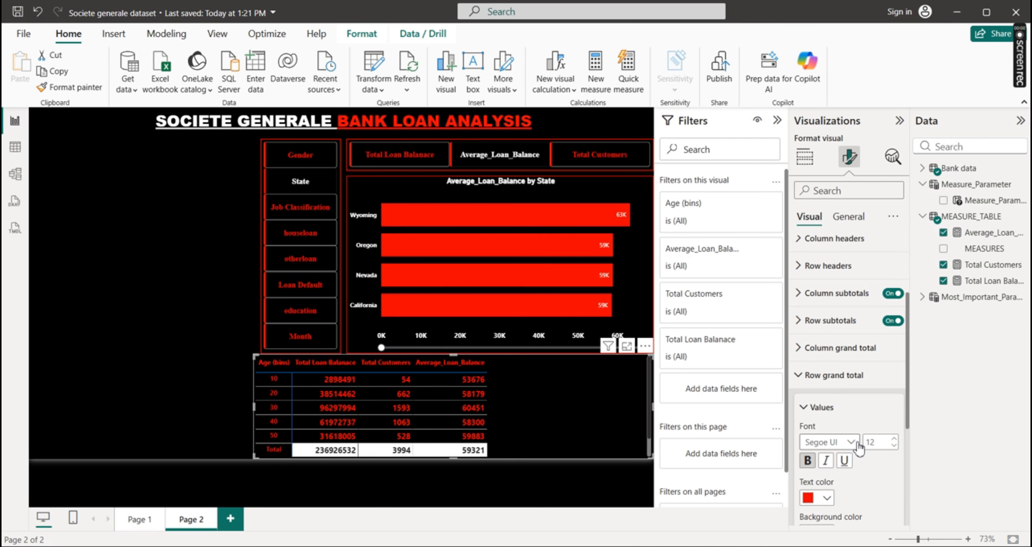
pyautogui.moveTo(909, 395); pyautogui.dragTo(906, 467)
pyautogui.click(827, 388)
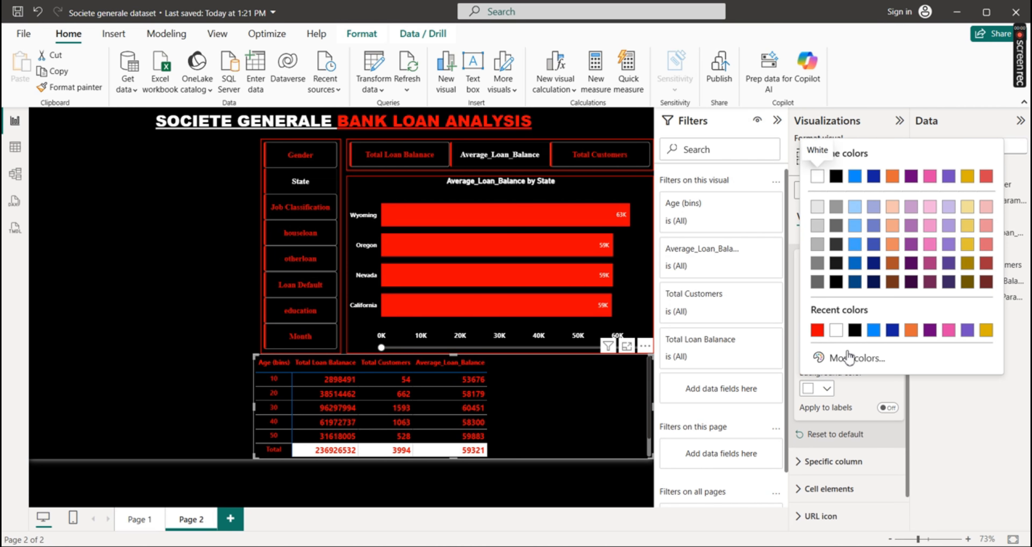
pyautogui.click(855, 330)
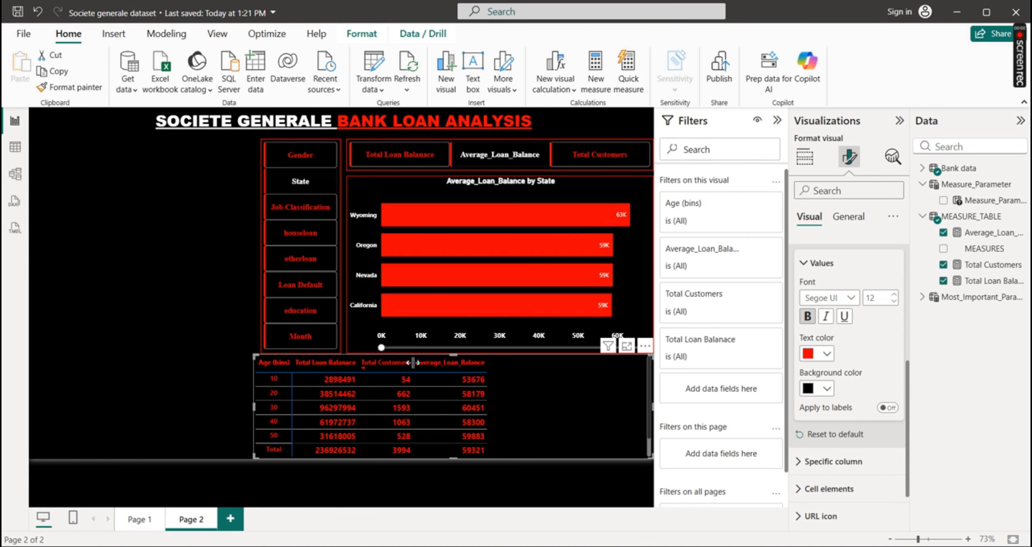
# Widen the Total Customers, Total Loan Balanace and Age (bins) columns so the matrix fills its frame
pyautogui.moveTo(412, 363); pyautogui.dragTo(484, 365)
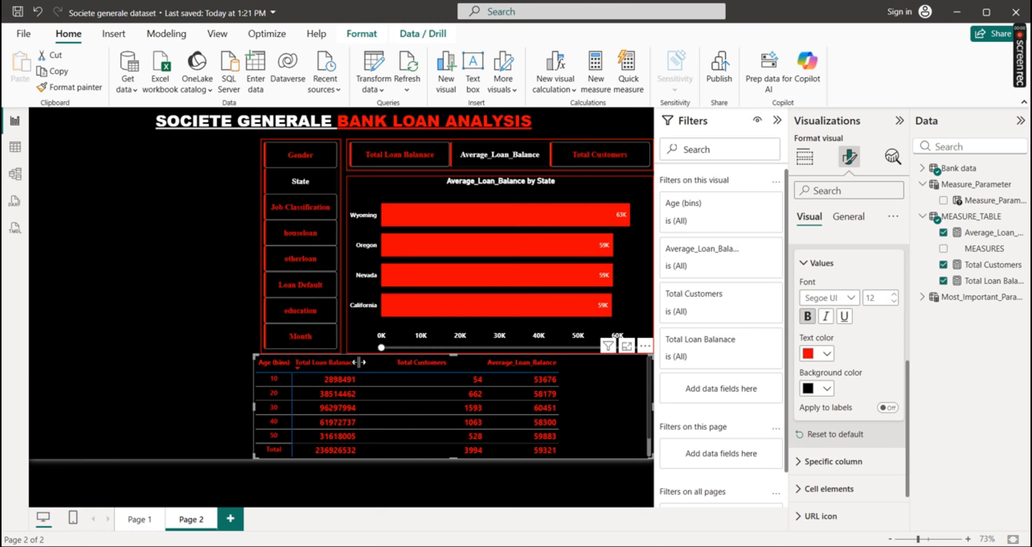
pyautogui.moveTo(358, 362); pyautogui.dragTo(434, 367)
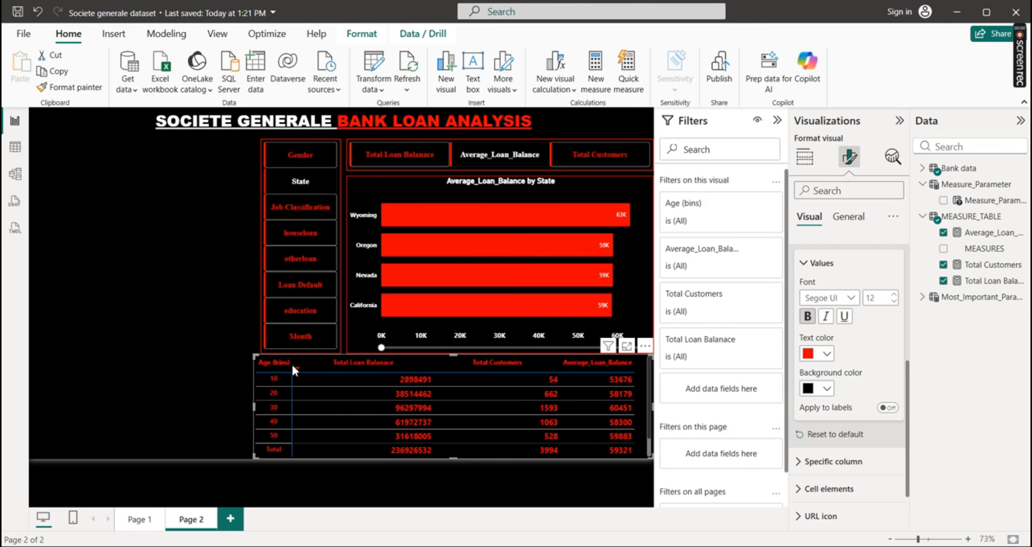
pyautogui.moveTo(292, 363); pyautogui.dragTo(302, 363)
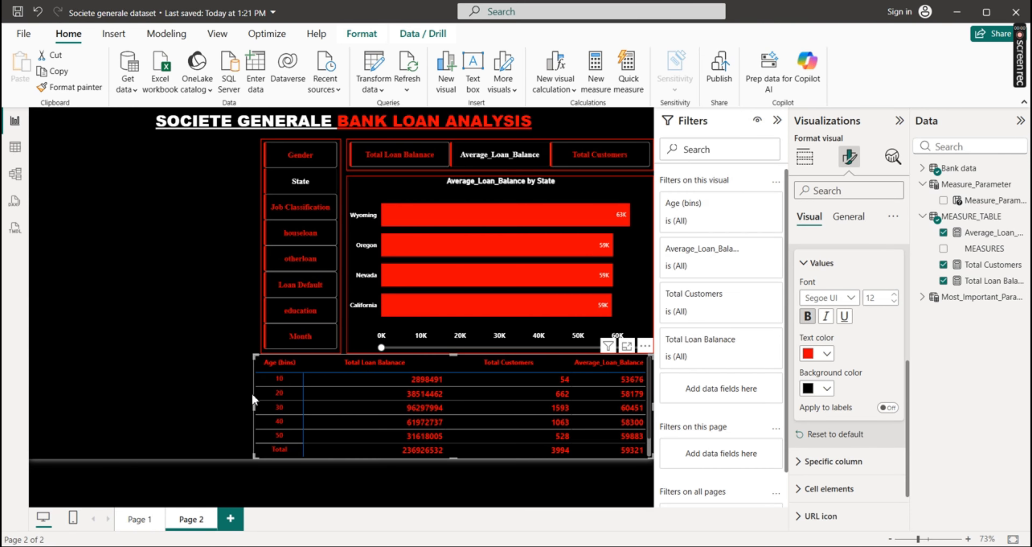
# Give the matrix a red visual border 2 px wide and pull its left edge in line with the category slicer above
pyautogui.click(858, 219)
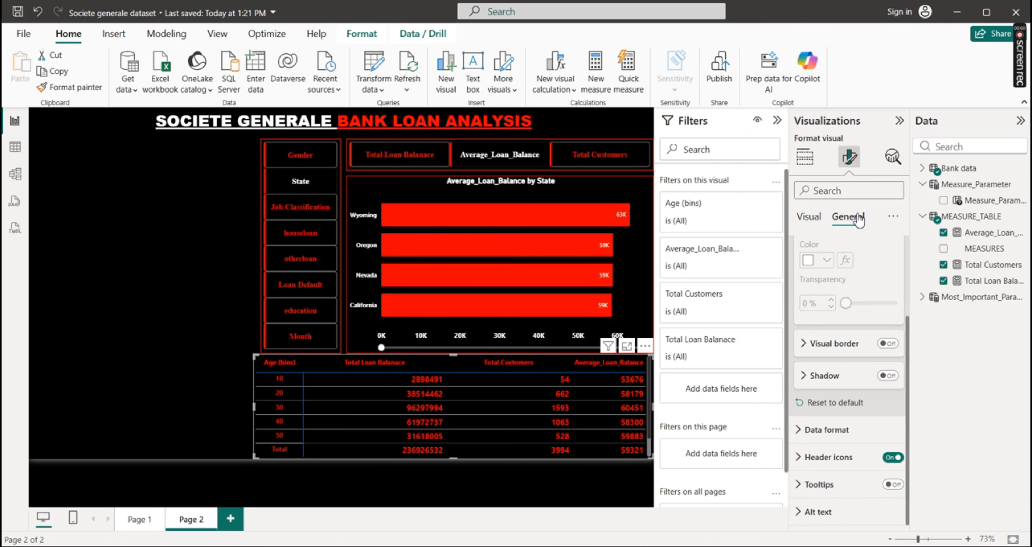
pyautogui.click(892, 344)
pyautogui.click(804, 348)
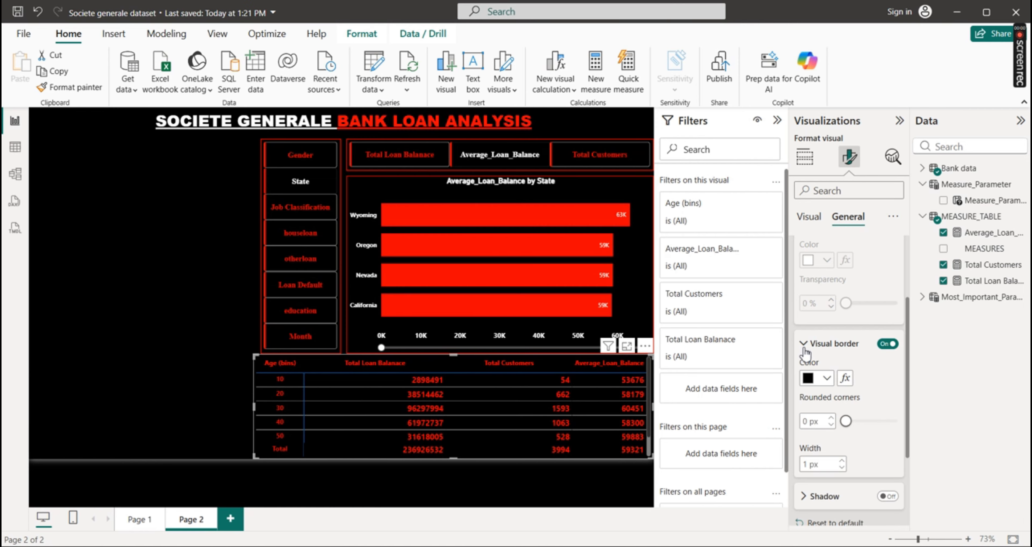
pyautogui.click(826, 379)
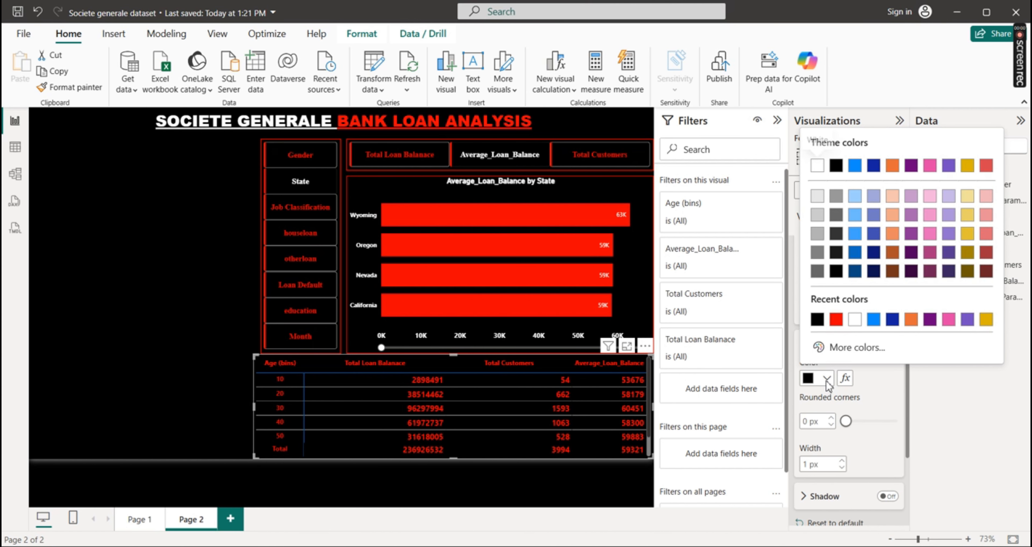
pyautogui.click(836, 319)
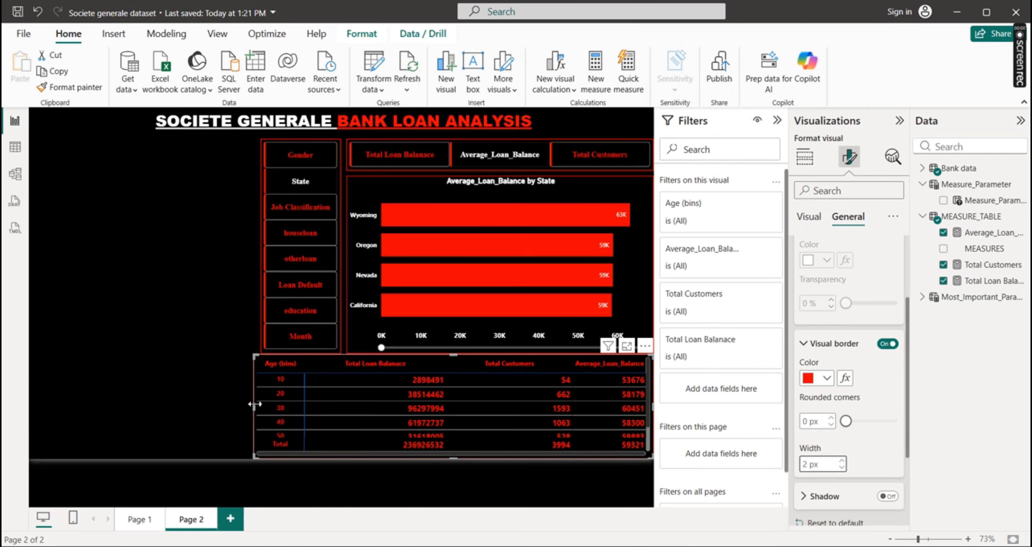
pyautogui.moveTo(255, 407); pyautogui.dragTo(262, 406)
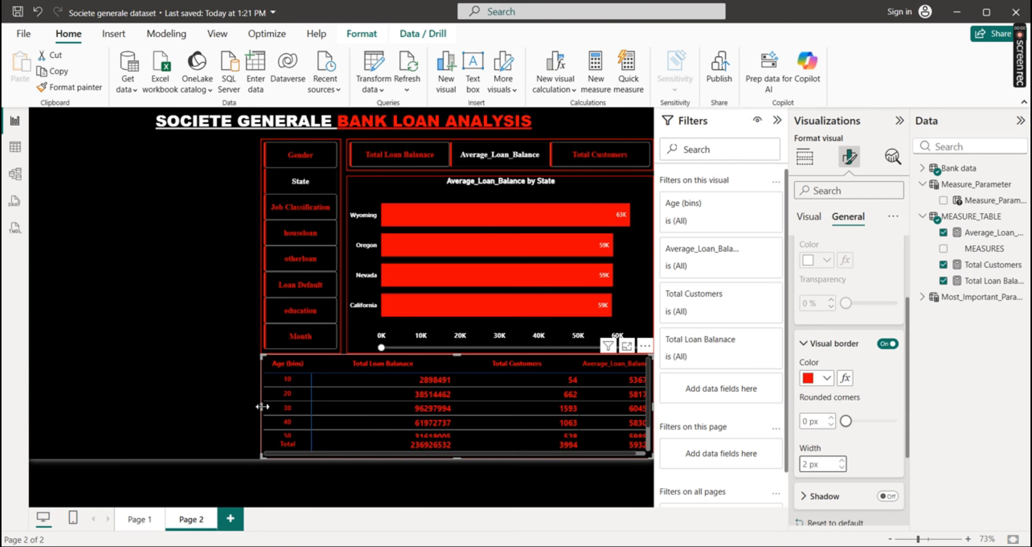
pyautogui.click(214, 370)
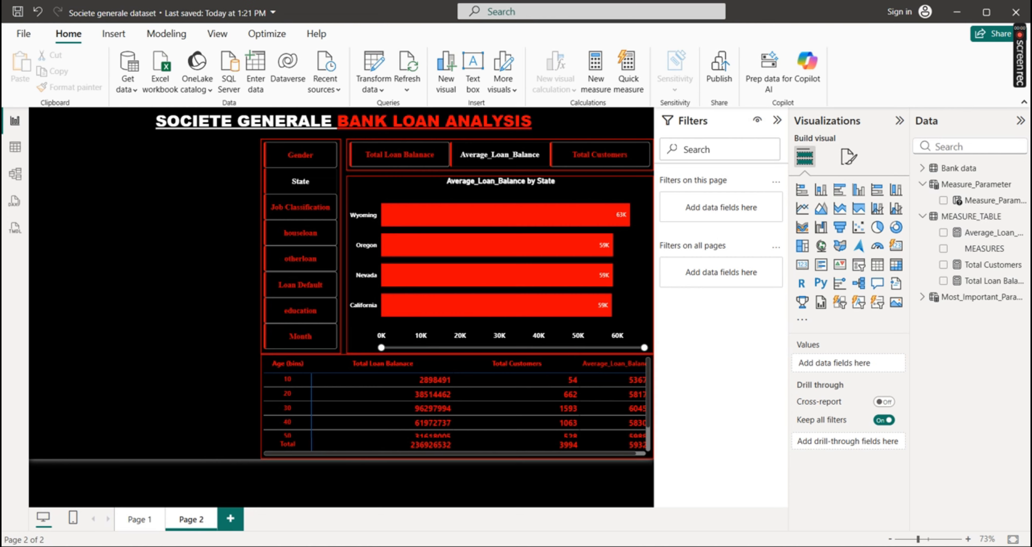
# Switch to PowerPoint to read the remaining project questions, and return to the Power BI report
pyautogui.click(786, 521)
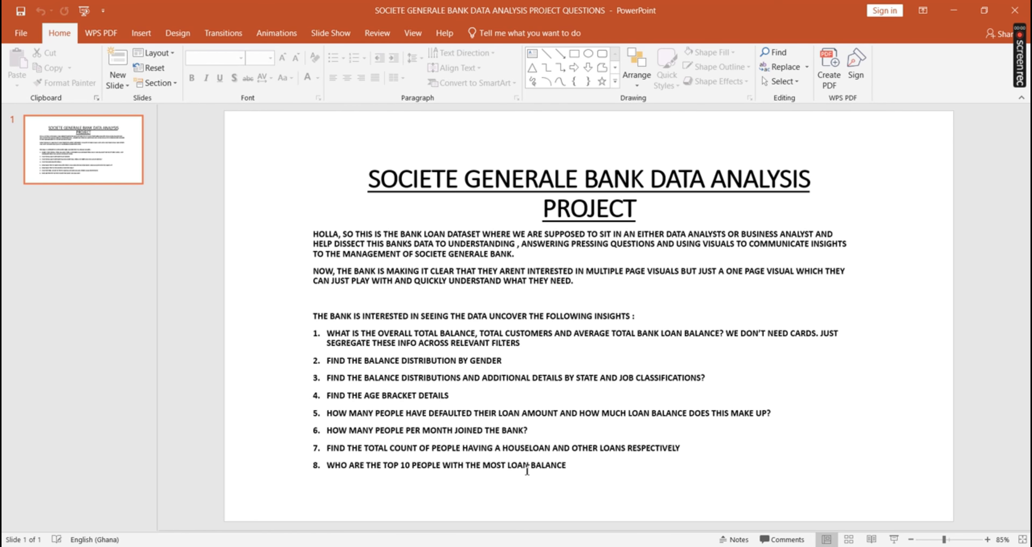
pyautogui.moveTo(761, 543)
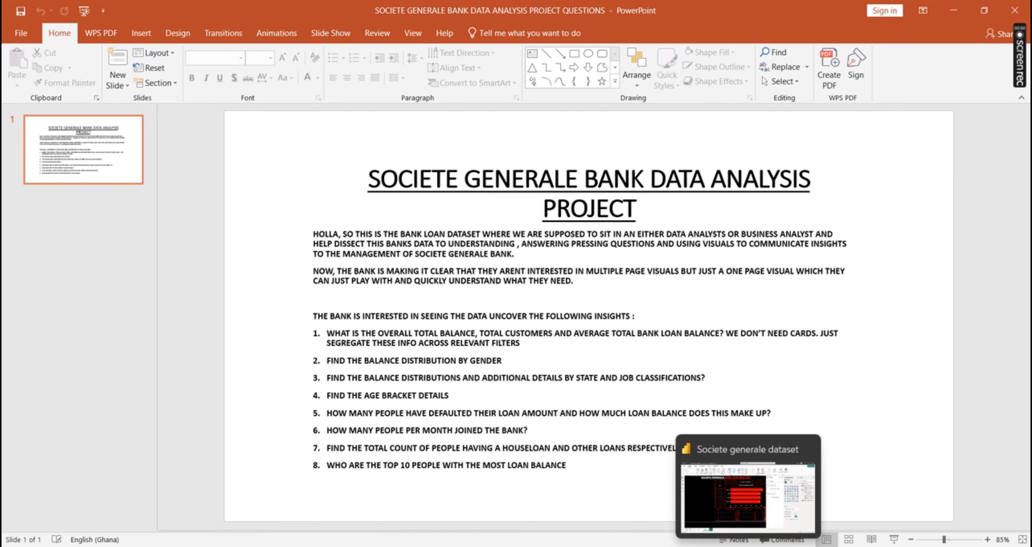
pyautogui.click(753, 497)
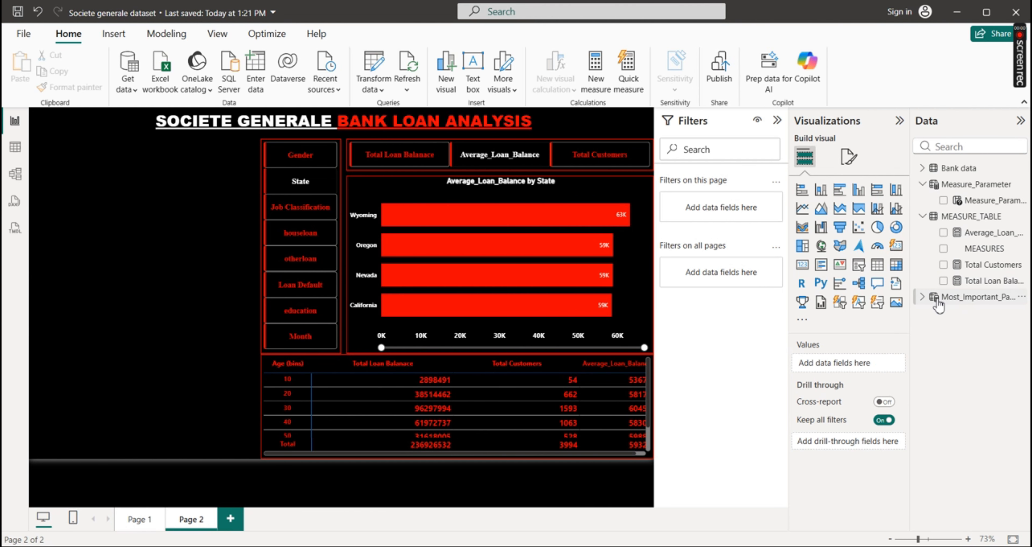
# Create a column chart of Total Loan Balanace by Full Name in the empty area beside the slicers
pyautogui.click(943, 280)
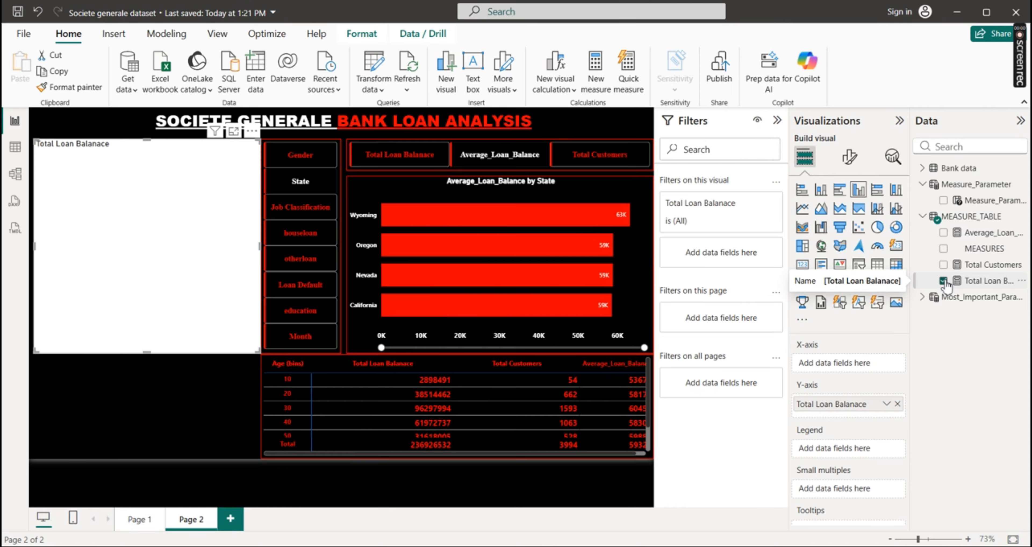
pyautogui.click(925, 217)
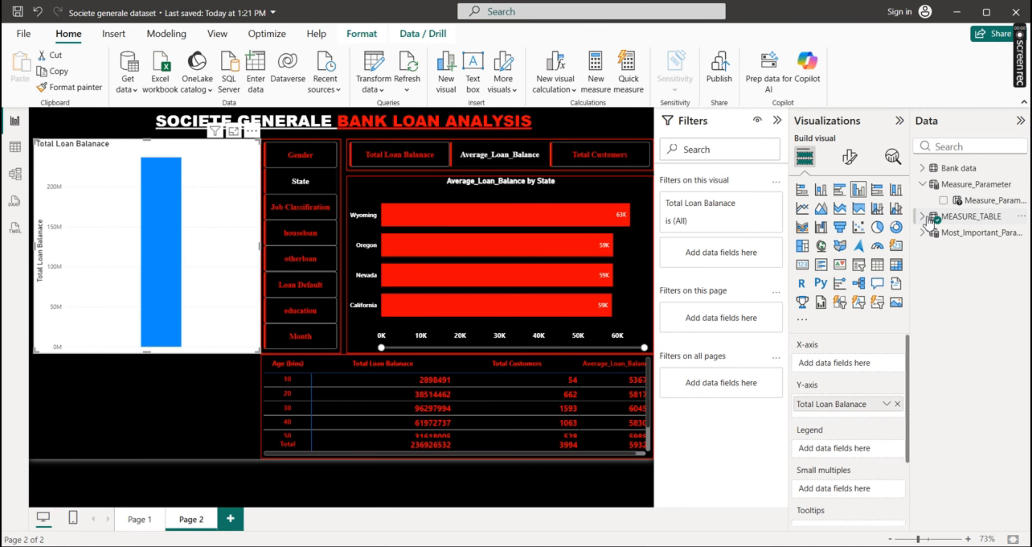
pyautogui.click(923, 169)
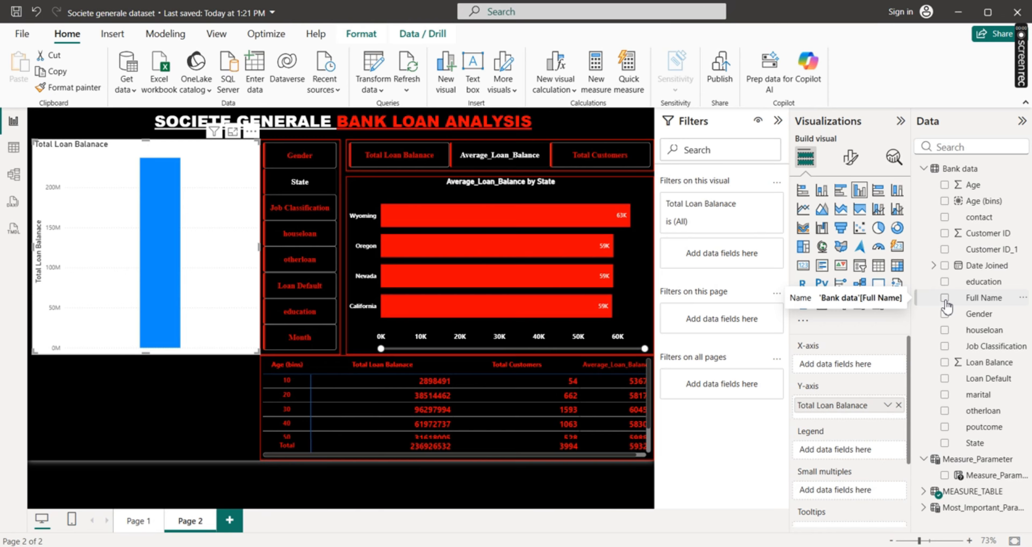
pyautogui.click(944, 298)
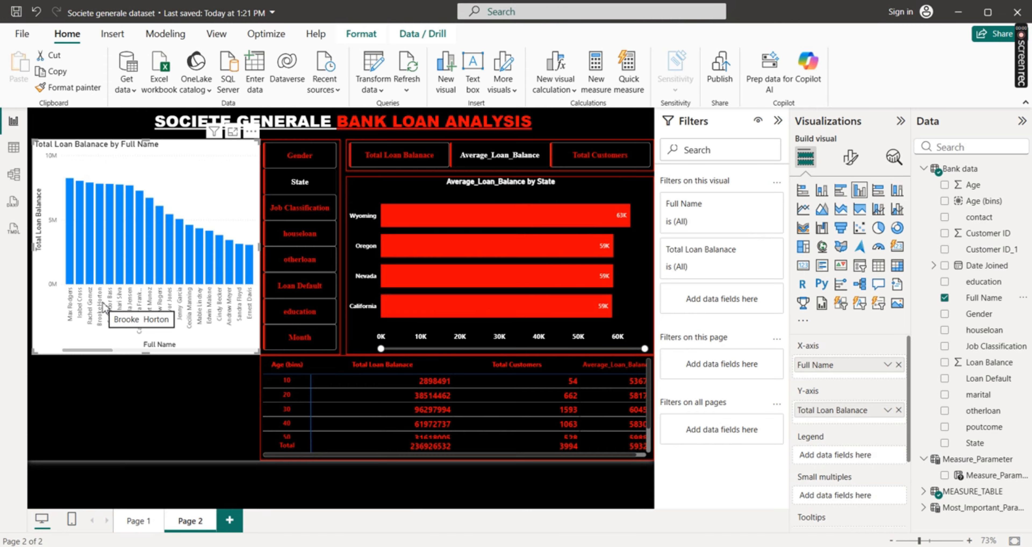
# Filter the chart's Full Name to the top 10 by Total Loan Balanace and move the chart down beside the matrix
pyautogui.moveTo(162, 272)
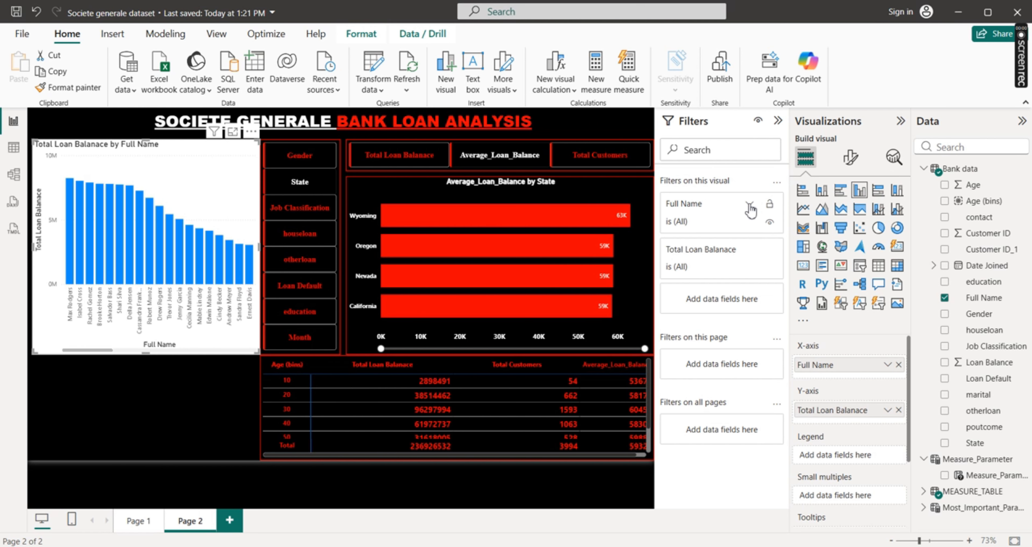
pyautogui.click(749, 205)
pyautogui.click(771, 261)
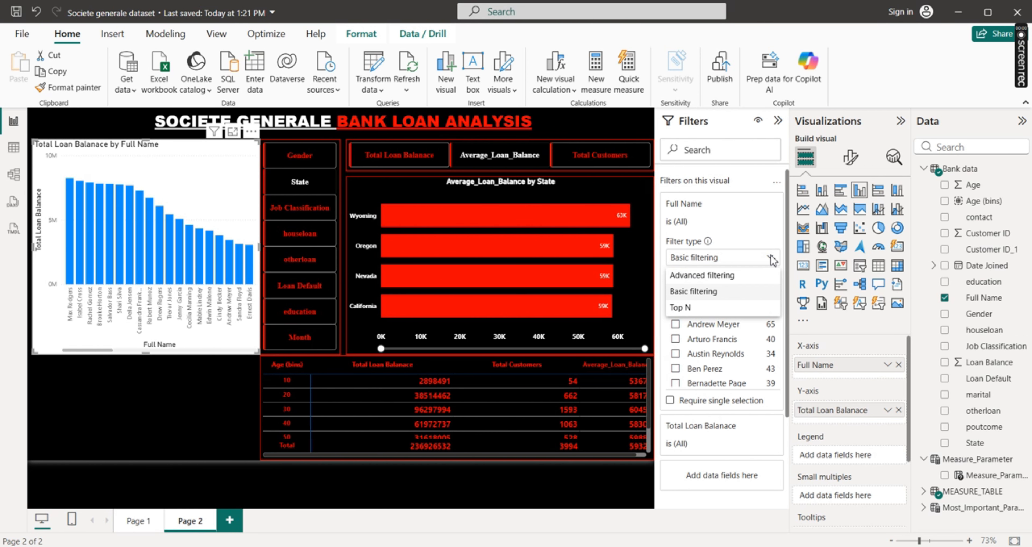
pyautogui.click(696, 309)
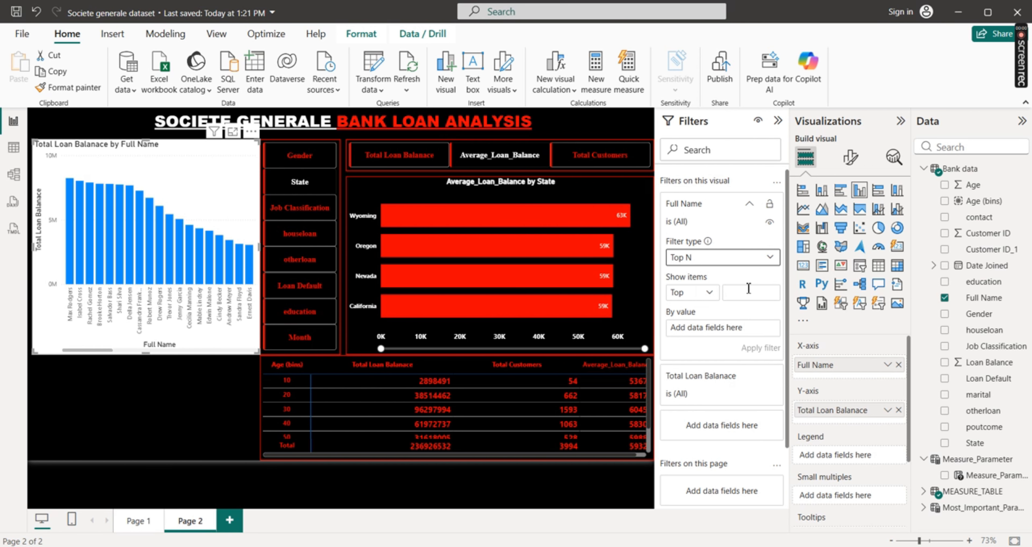
pyautogui.click(742, 294)
pyautogui.write('10')
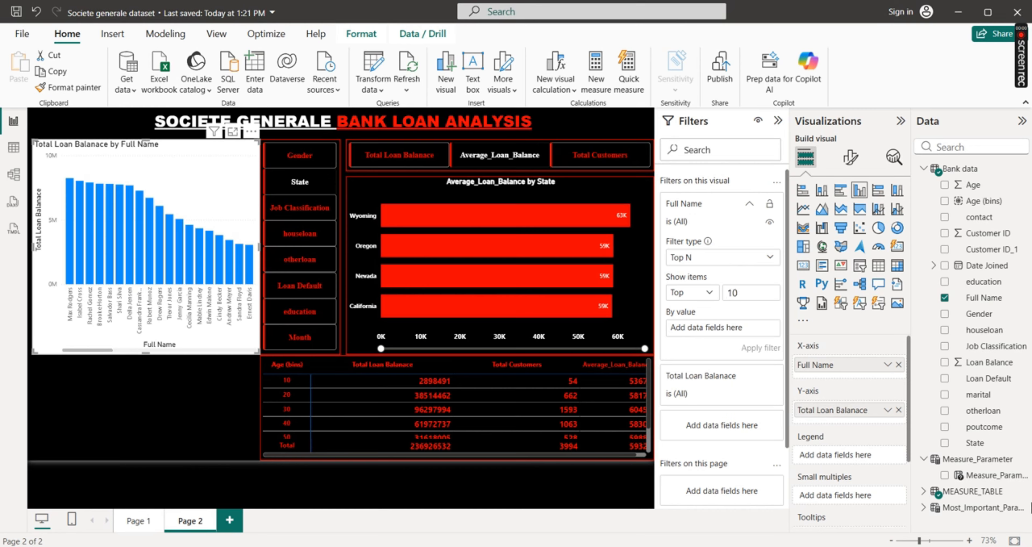
pyautogui.click(923, 491)
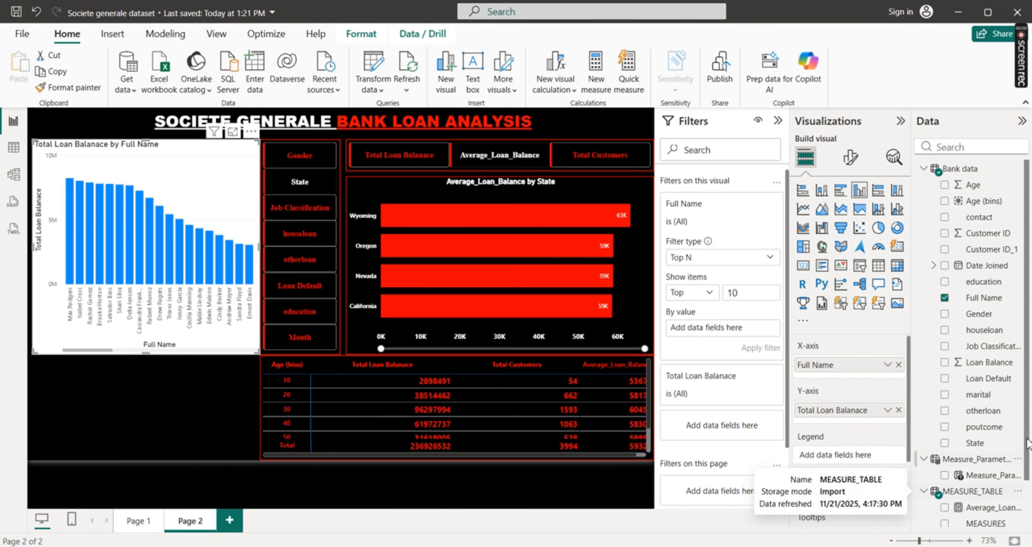
pyautogui.scroll(-1, 1016, 492)
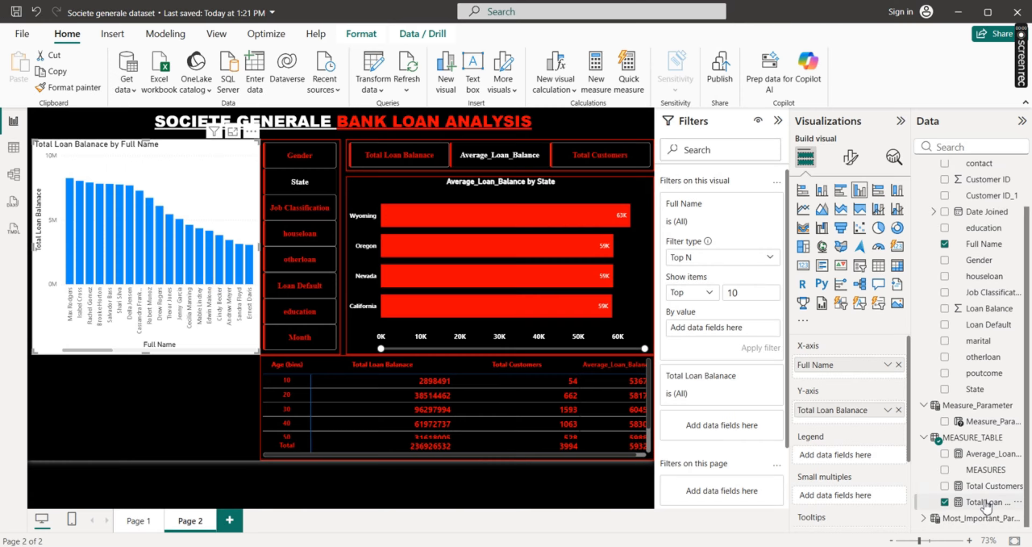
pyautogui.moveTo(986, 506); pyautogui.dragTo(729, 328)
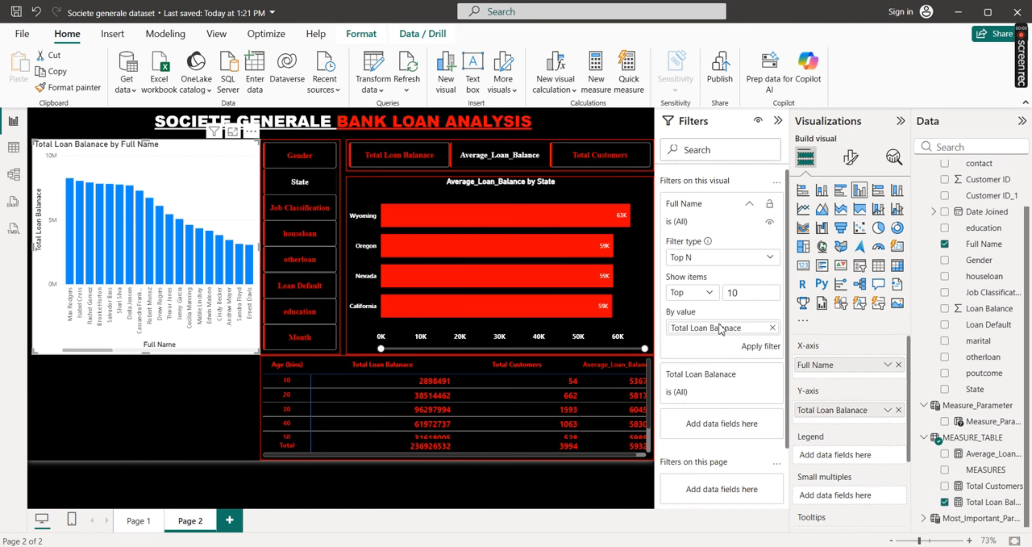
pyautogui.click(755, 344)
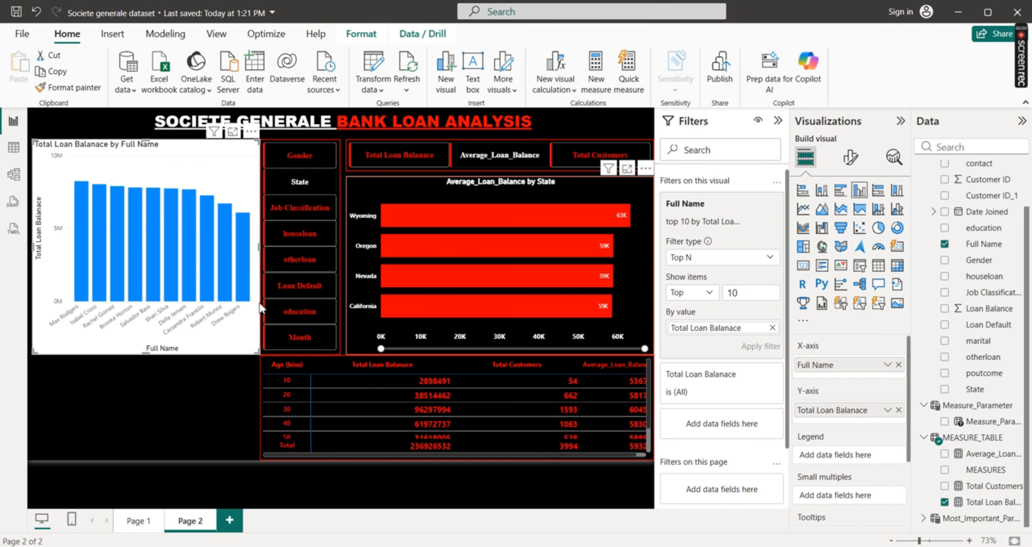
pyautogui.moveTo(173, 150); pyautogui.dragTo(166, 261)
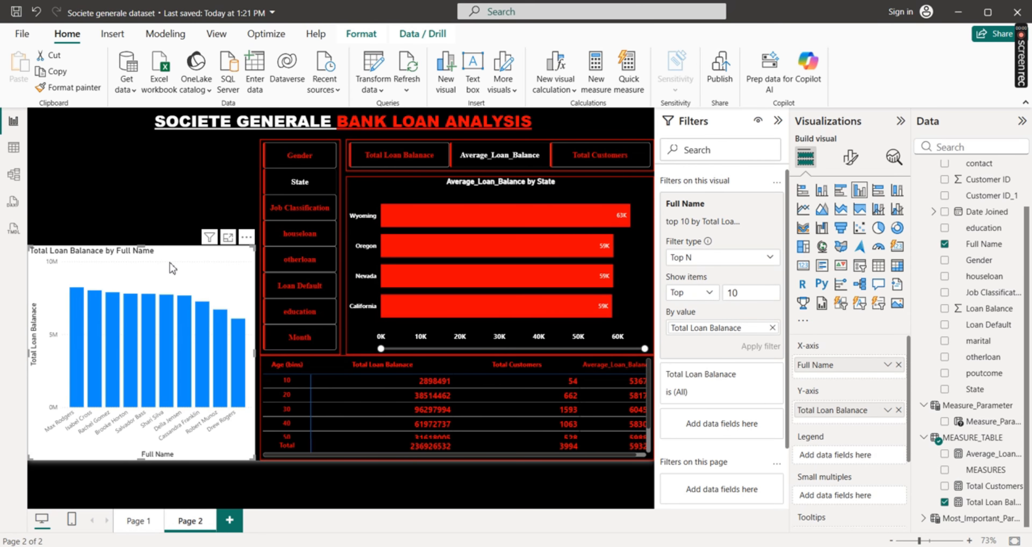
# Check the Top 10 Customers Details visual on Page 1, dismiss the sign-in prompt, and return to Page 2
pyautogui.click(137, 520)
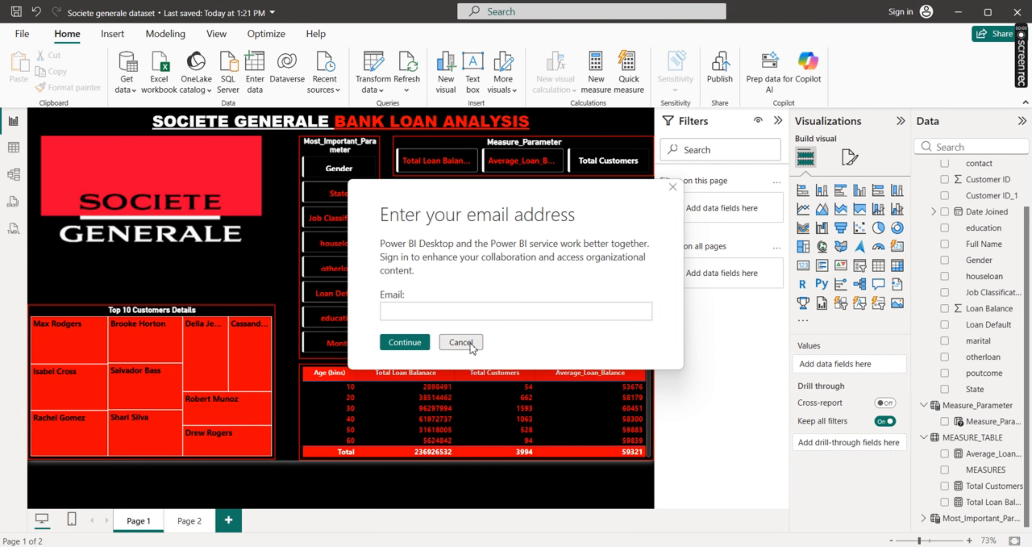
pyautogui.click(461, 342)
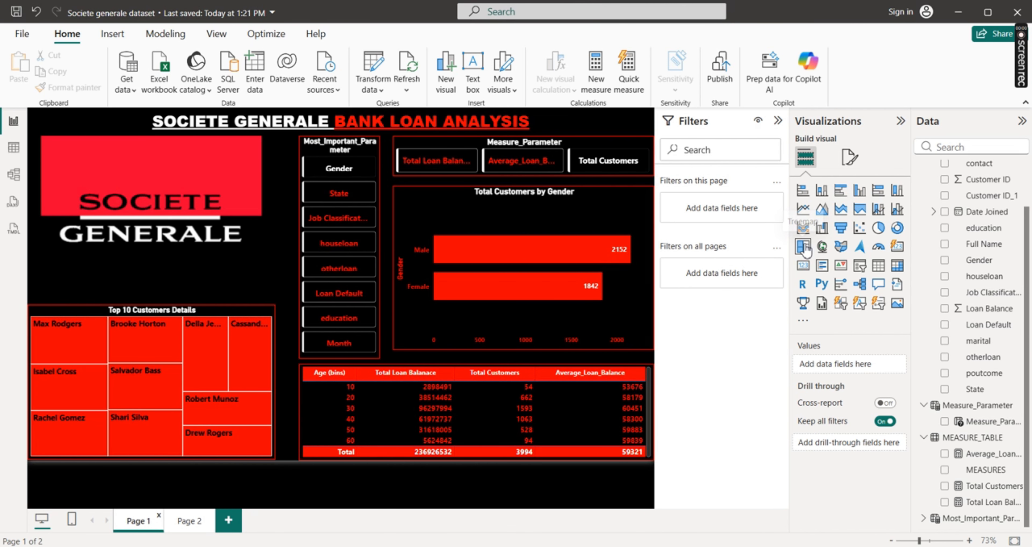
pyautogui.click(188, 521)
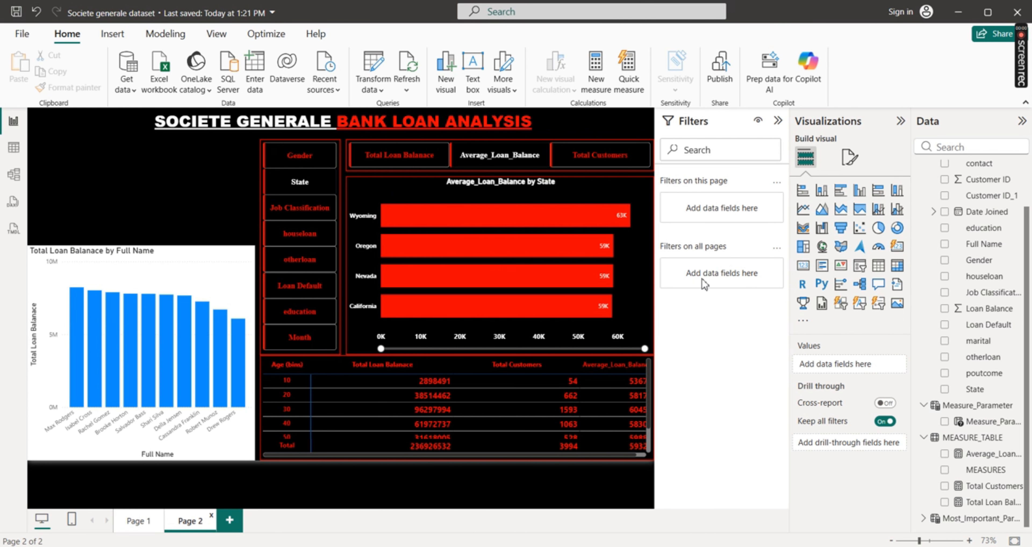
pyautogui.click(803, 246)
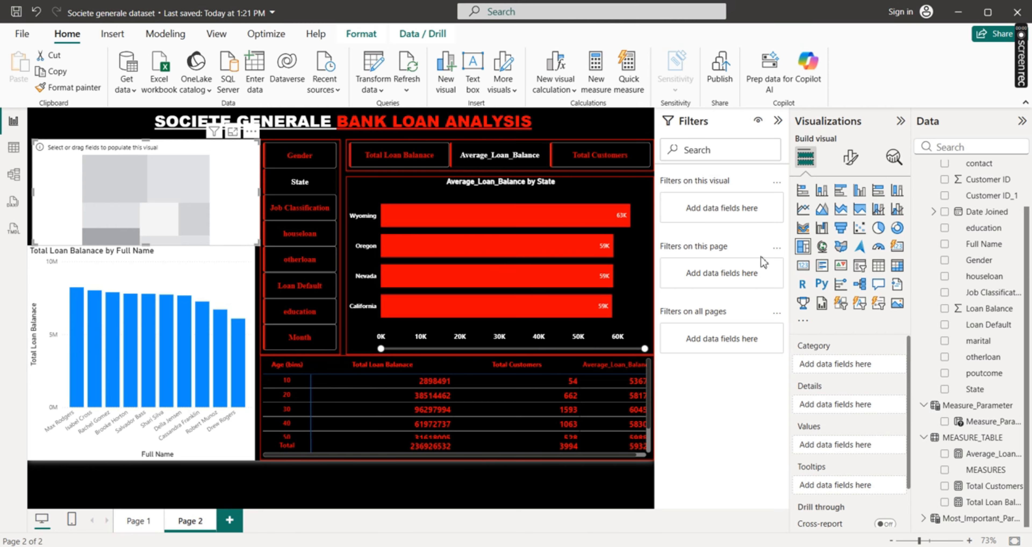
pyautogui.click(251, 132)
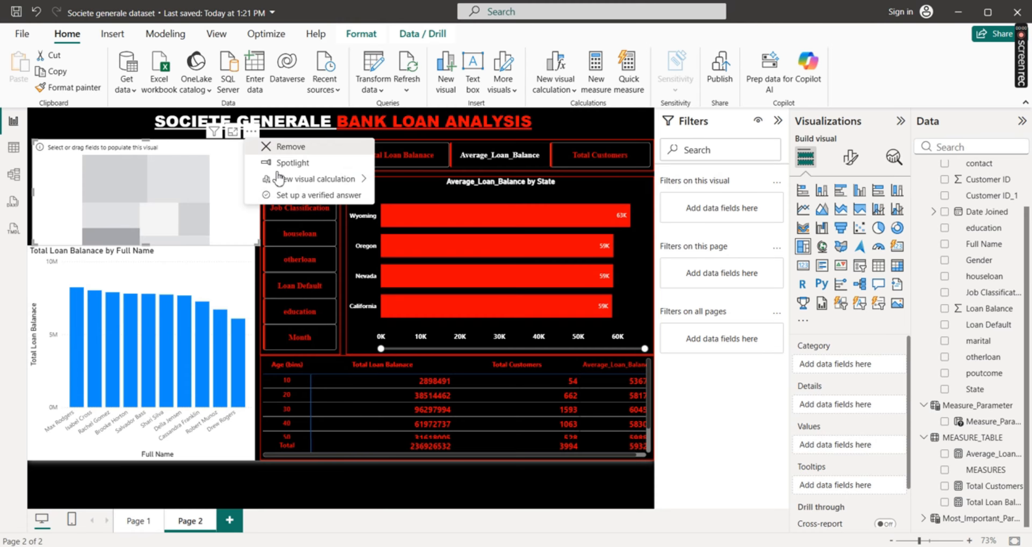
pyautogui.click(287, 146)
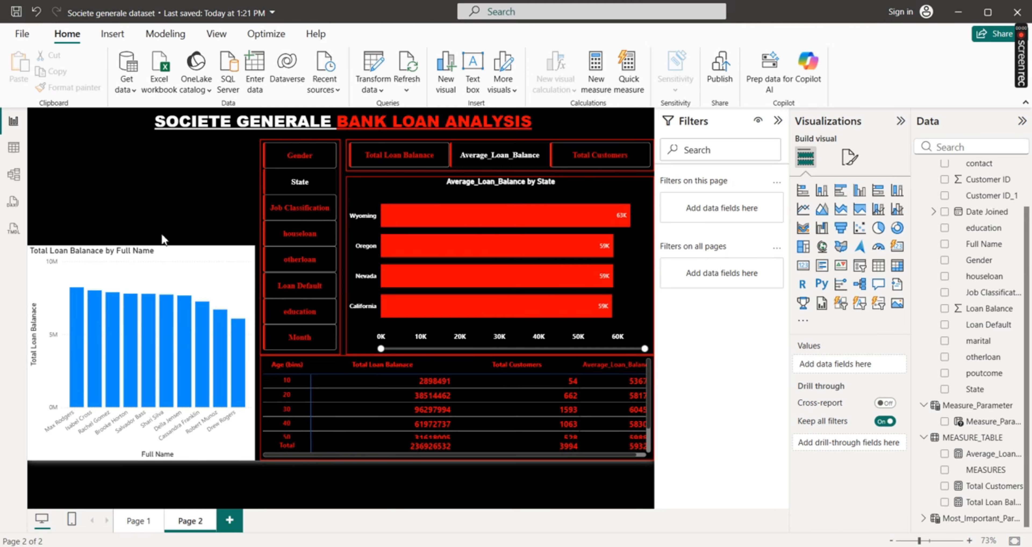
# Convert the top 10 customers column chart to a treemap and reduce its height by lowering its upper edge
pyautogui.click(156, 255)
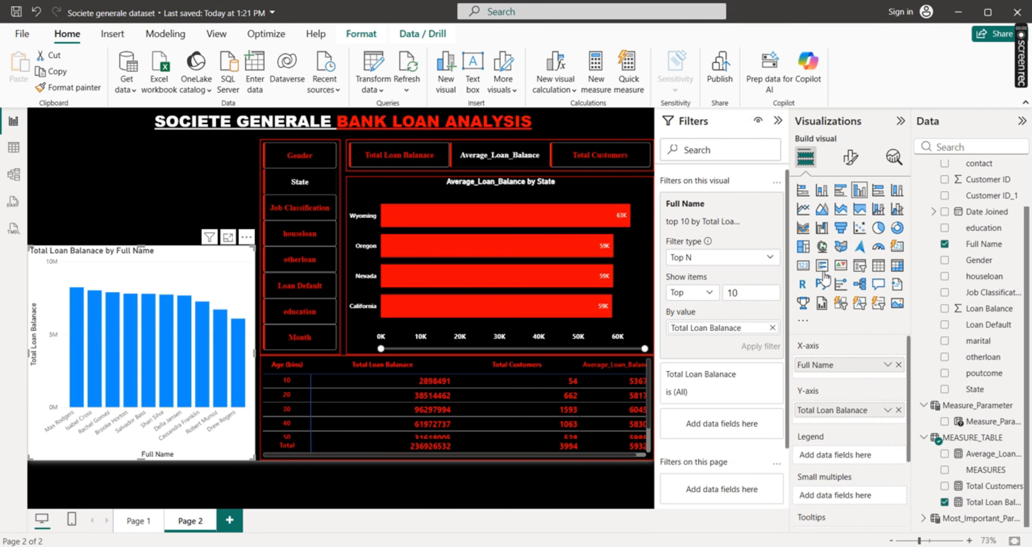
pyautogui.click(803, 247)
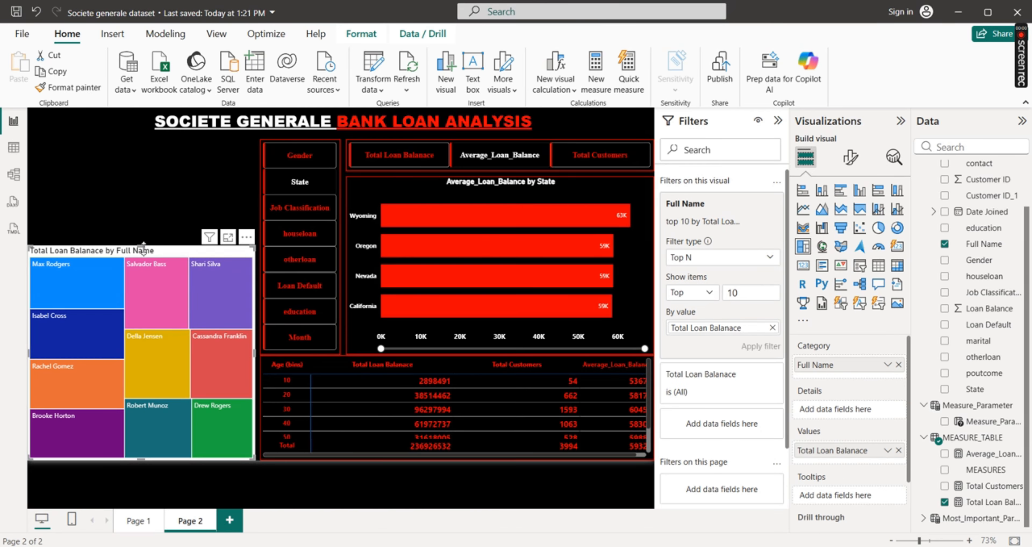
pyautogui.moveTo(143, 245); pyautogui.dragTo(148, 304)
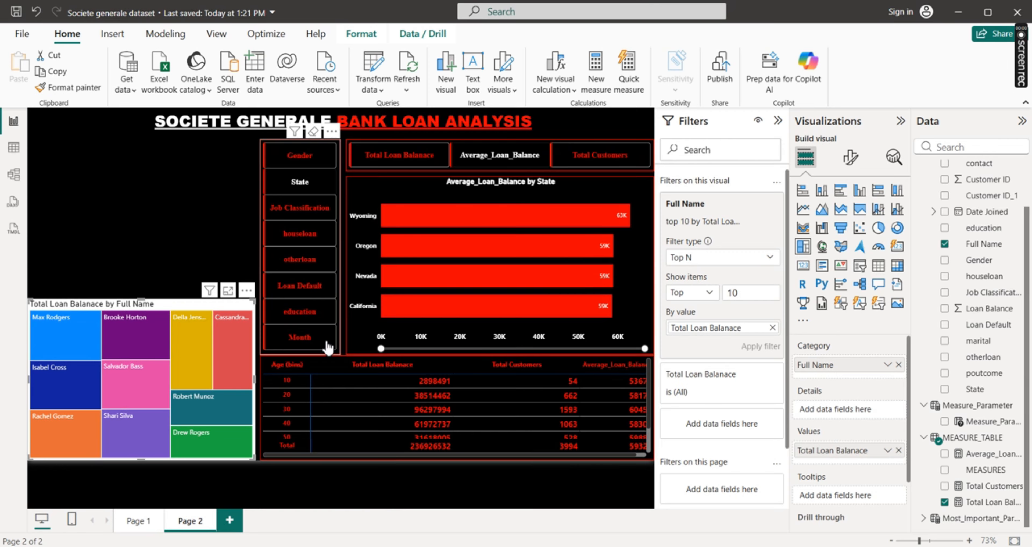
pyautogui.moveTo(149, 322)
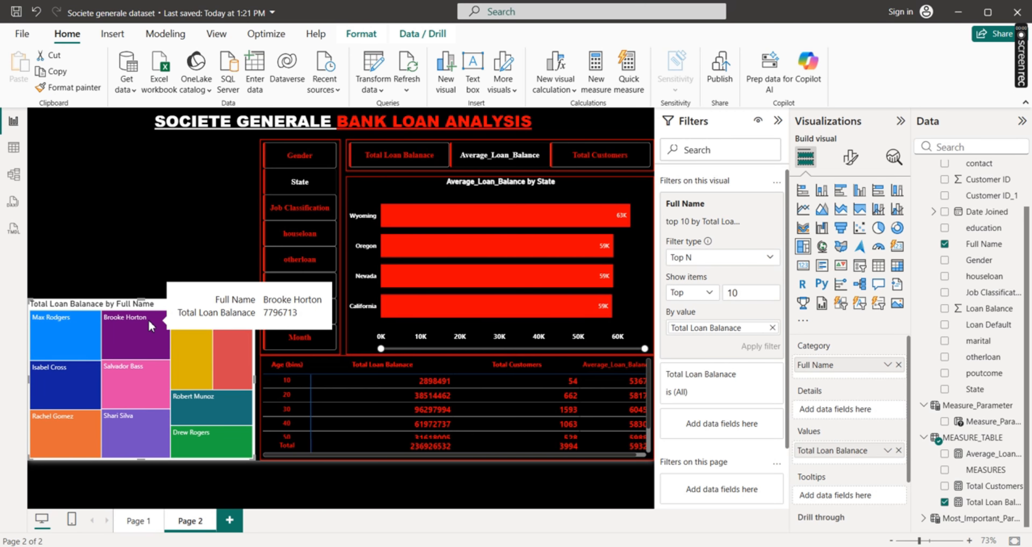
pyautogui.moveTo(89, 332)
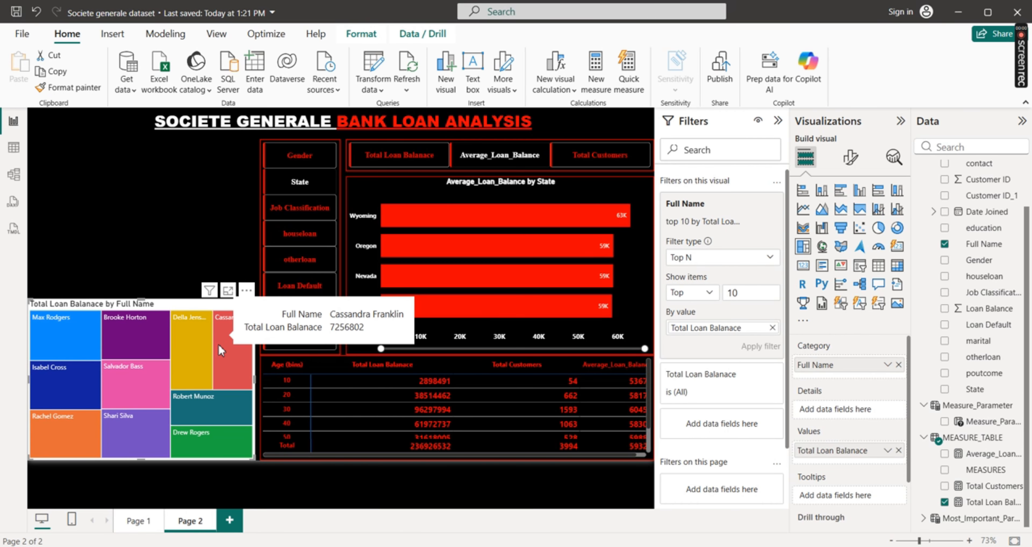
pyautogui.moveTo(117, 341)
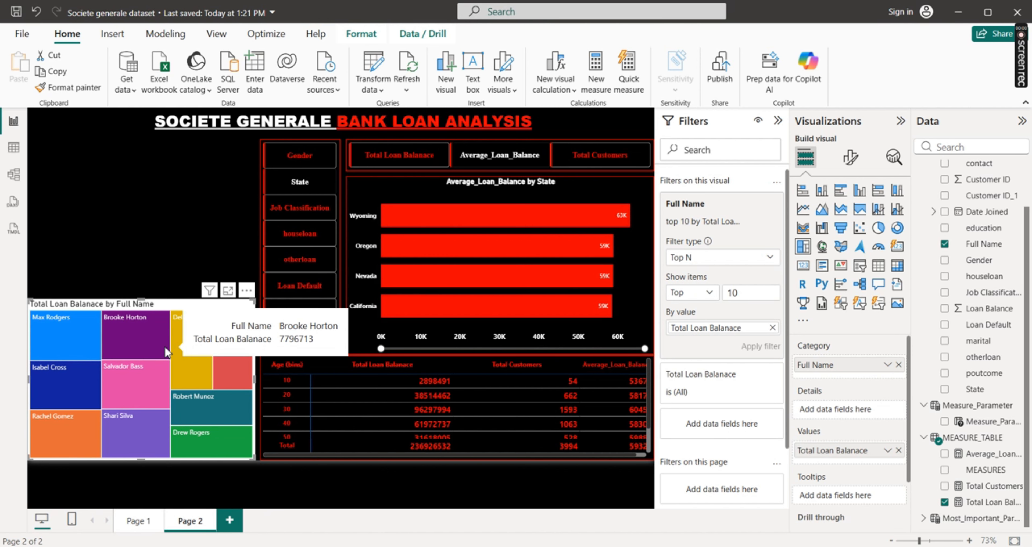
# Set the tile colors of the first four customers in the treemap to red #F40101
pyautogui.click(850, 158)
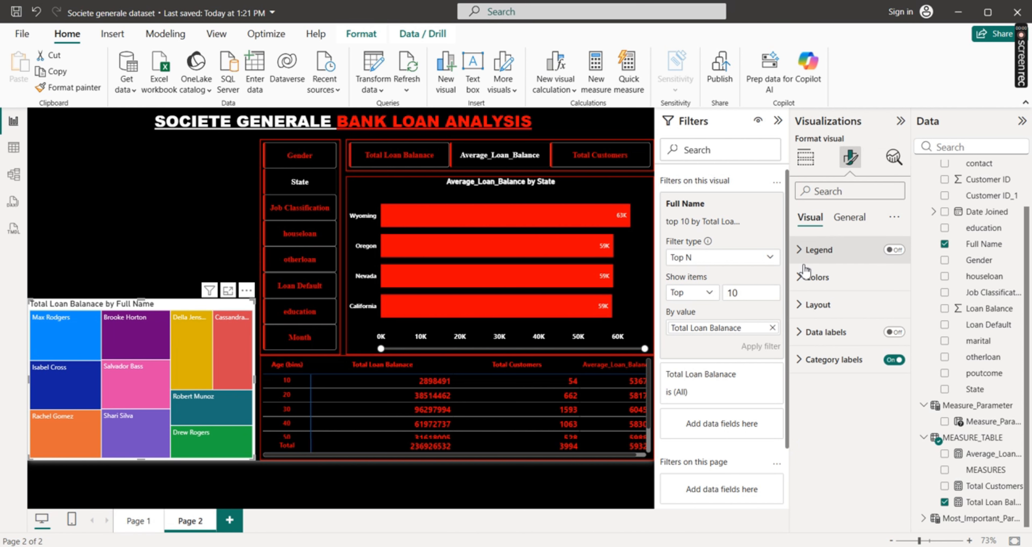
pyautogui.click(799, 276)
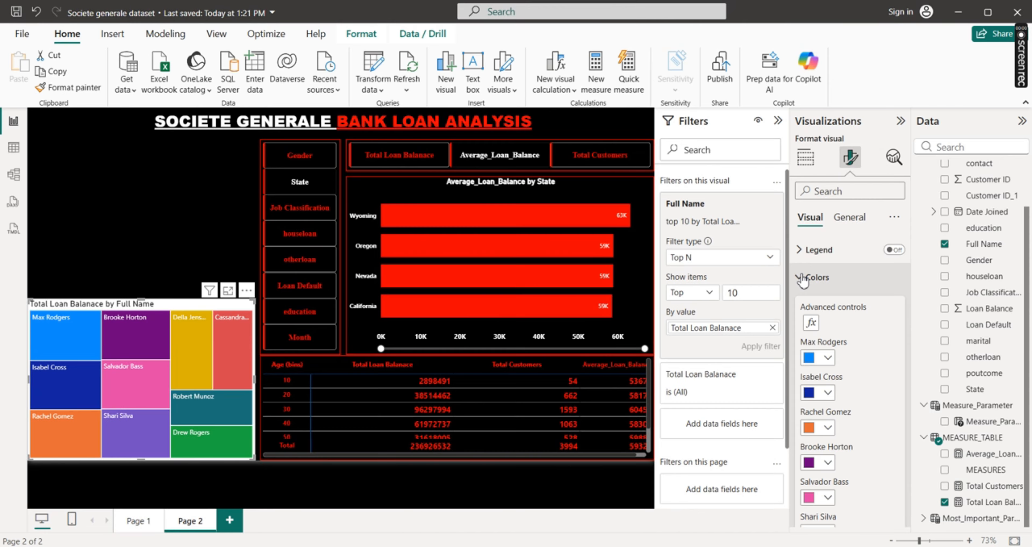
pyautogui.click(827, 357)
pyautogui.click(818, 299)
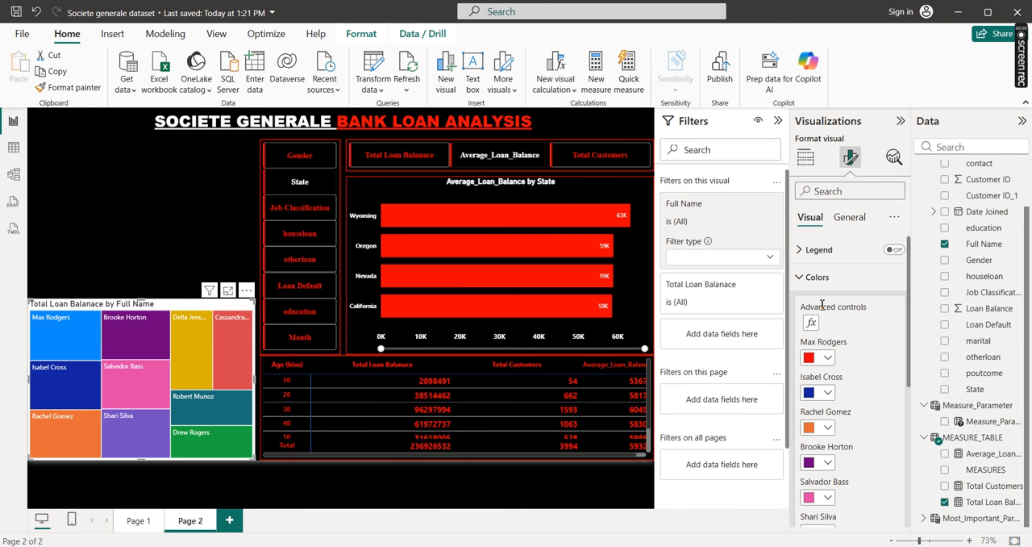
pyautogui.click(828, 392)
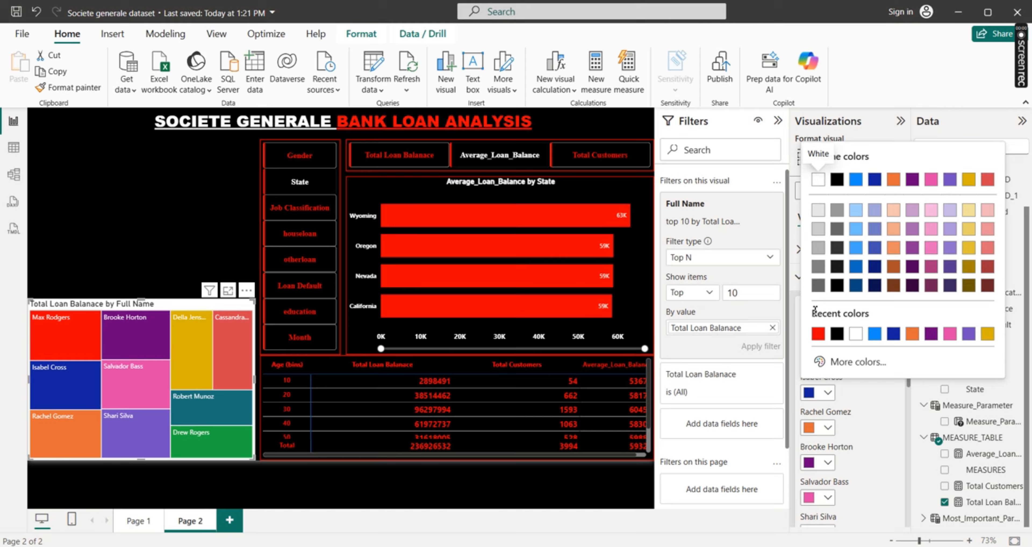
pyautogui.click(818, 333)
pyautogui.click(827, 427)
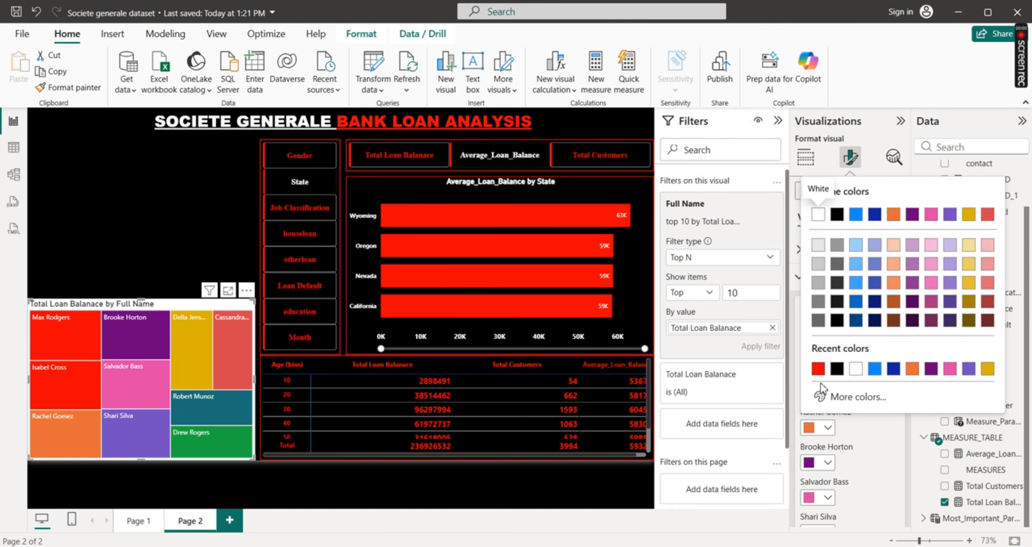
pyautogui.click(818, 368)
pyautogui.click(828, 462)
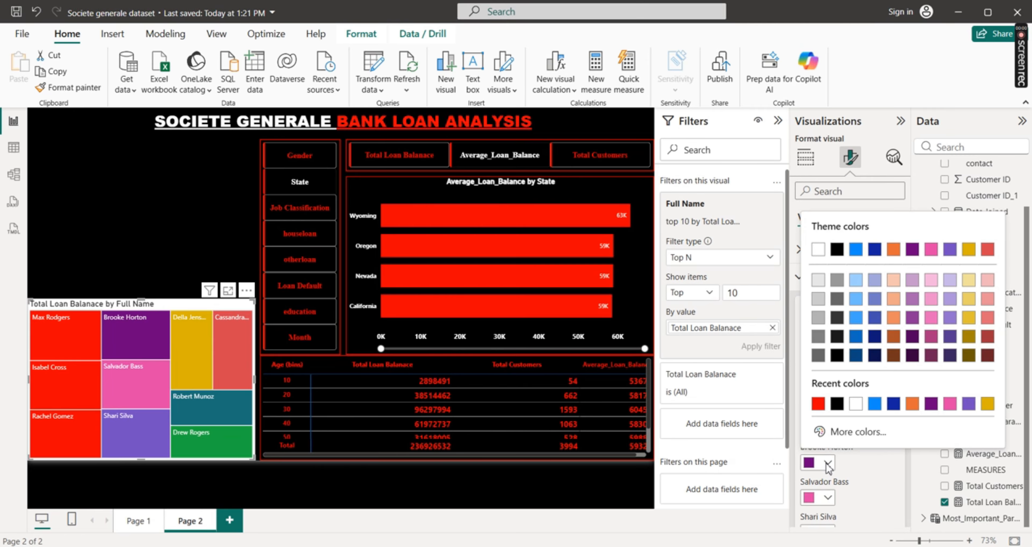
pyautogui.click(818, 405)
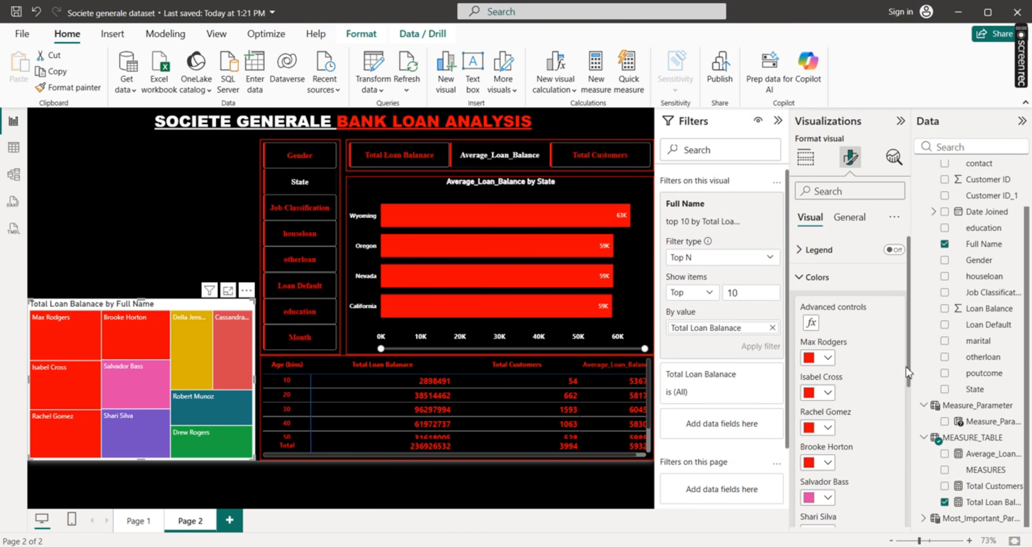
# Set the tile colors of the remaining six customers in the treemap to red #F40101
pyautogui.scroll(-5, 861, 361)
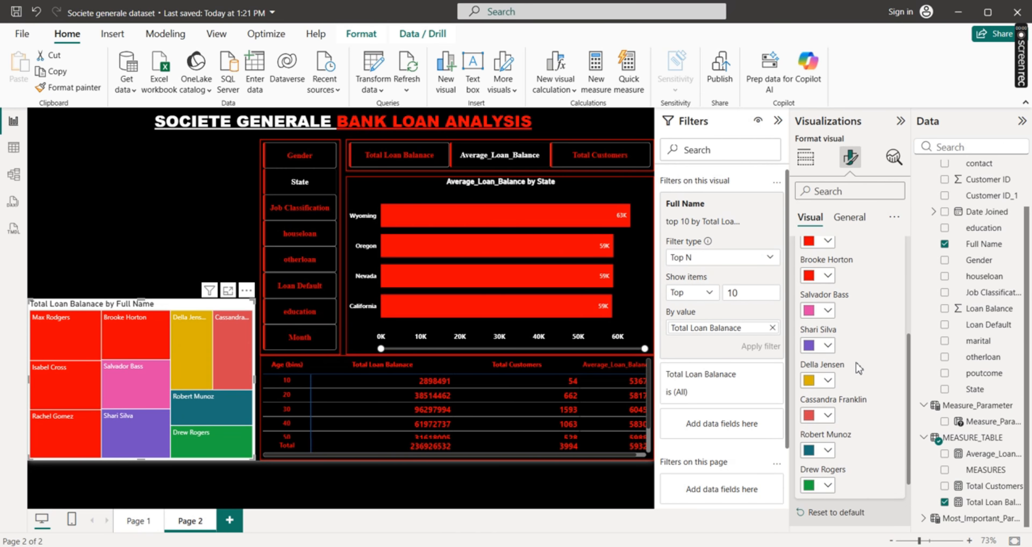
pyautogui.click(828, 310)
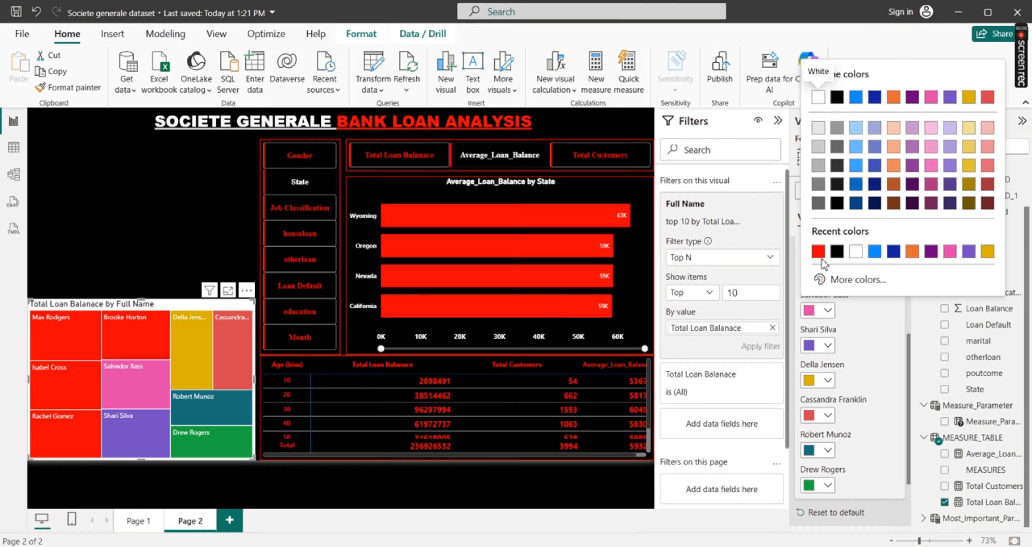
pyautogui.click(819, 252)
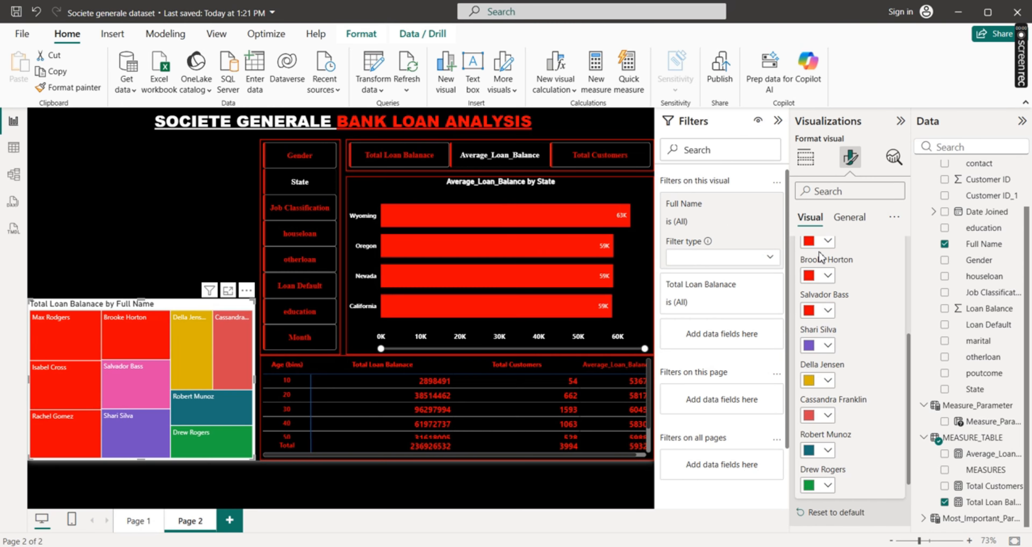
pyautogui.click(829, 344)
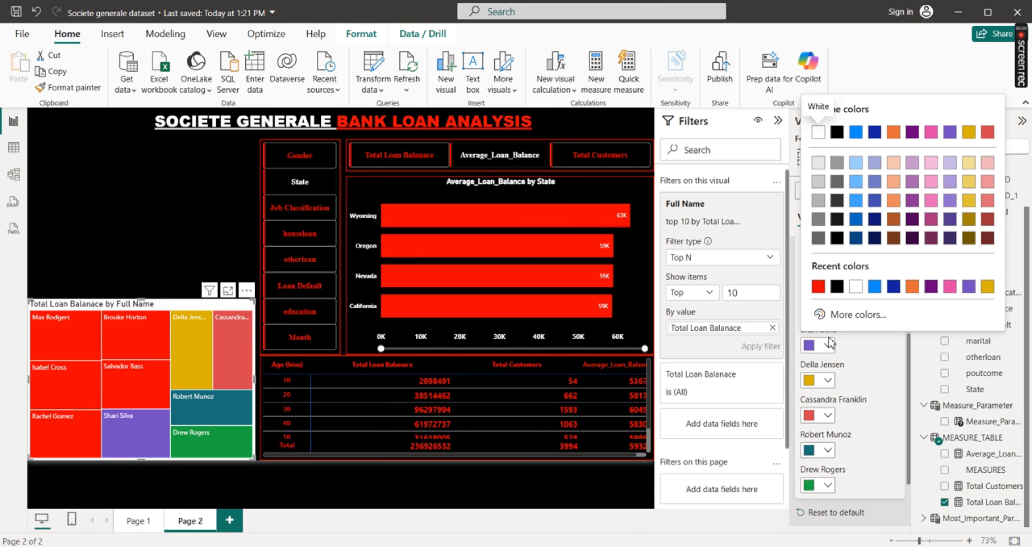
pyautogui.click(818, 286)
pyautogui.click(826, 381)
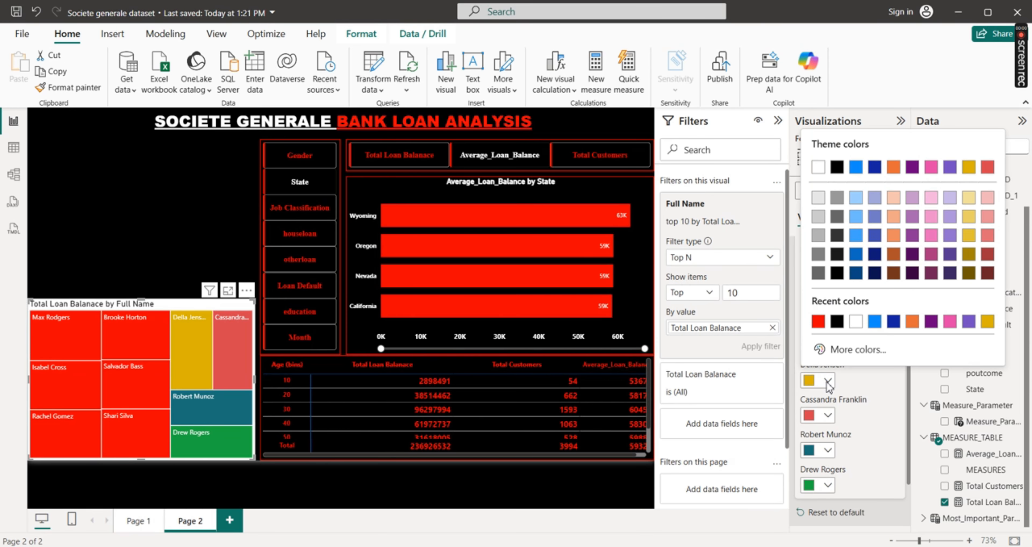
pyautogui.click(818, 322)
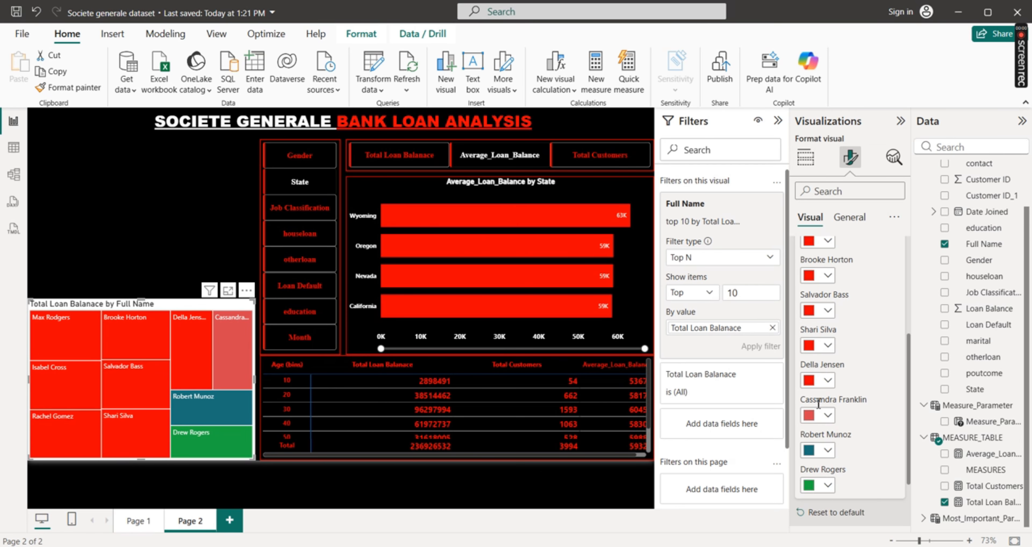
pyautogui.click(828, 416)
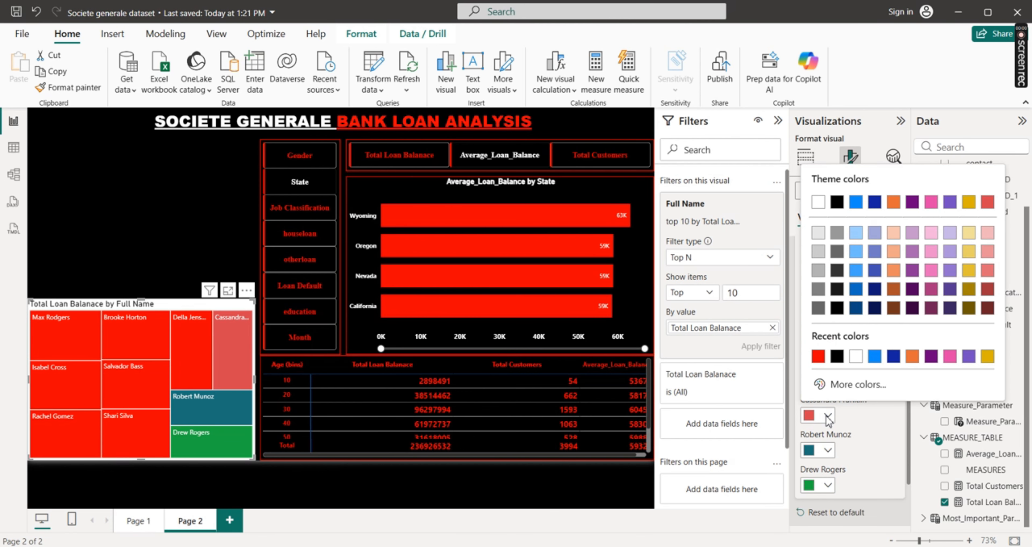
pyautogui.click(819, 356)
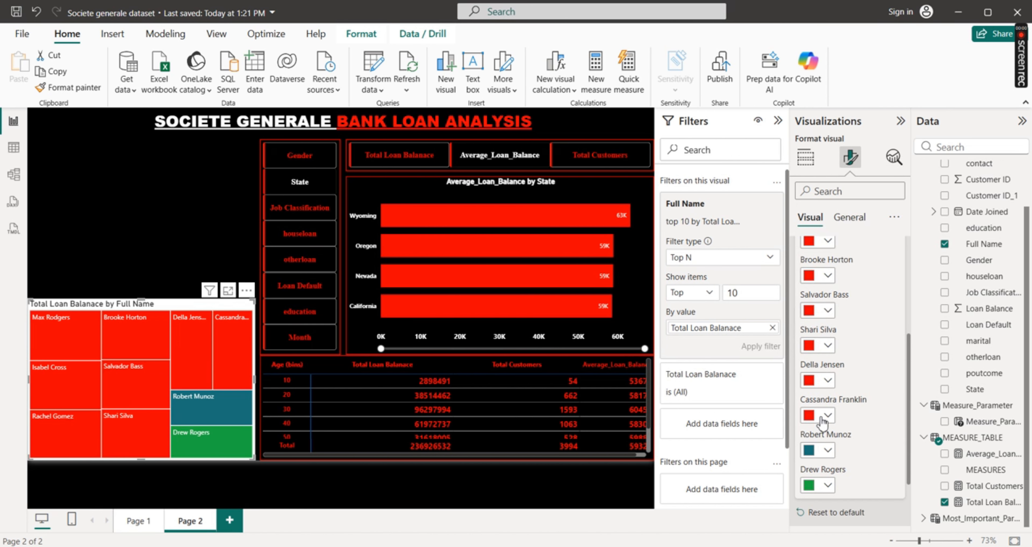
pyautogui.click(828, 451)
pyautogui.click(817, 390)
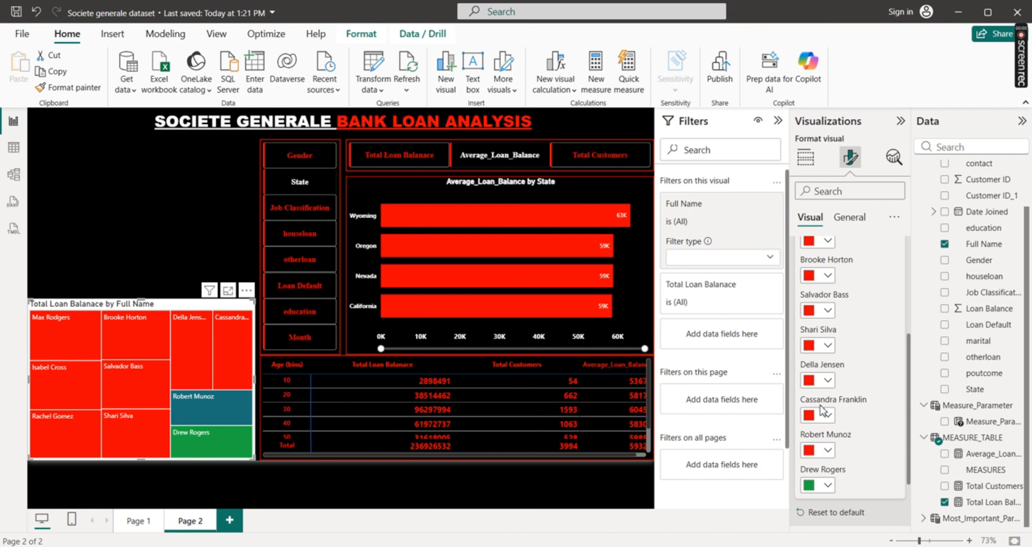
pyautogui.click(827, 486)
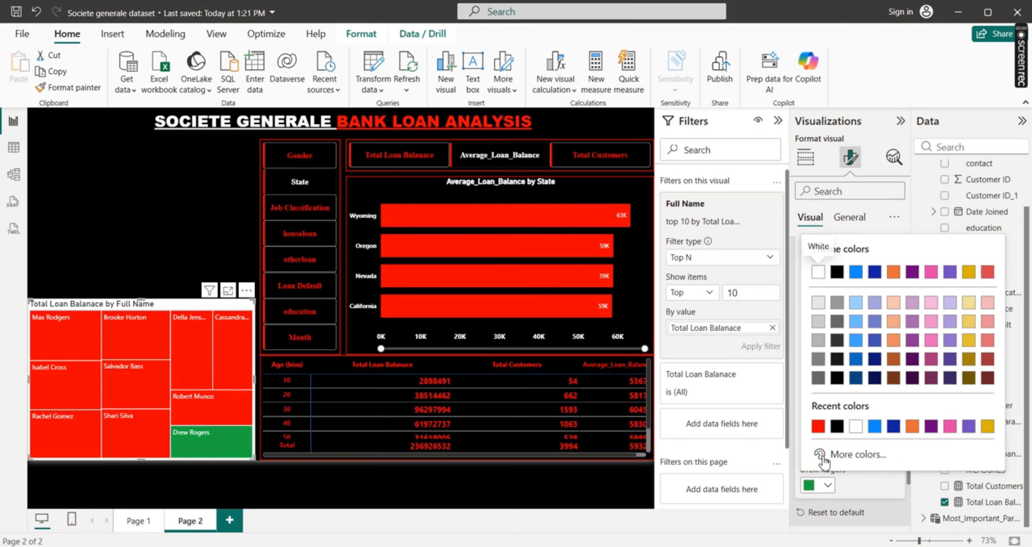
pyautogui.click(819, 426)
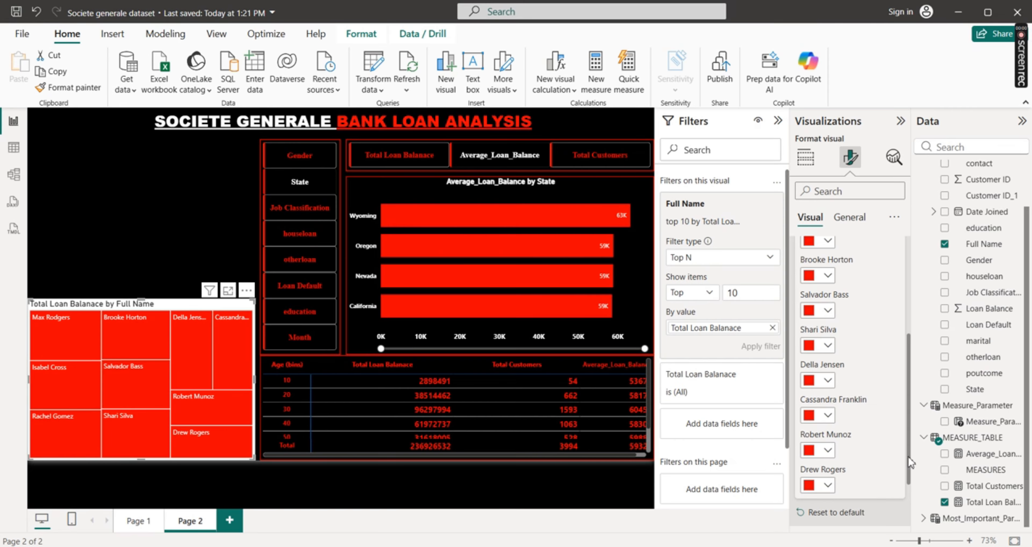
pyautogui.moveTo(910, 462); pyautogui.dragTo(902, 357)
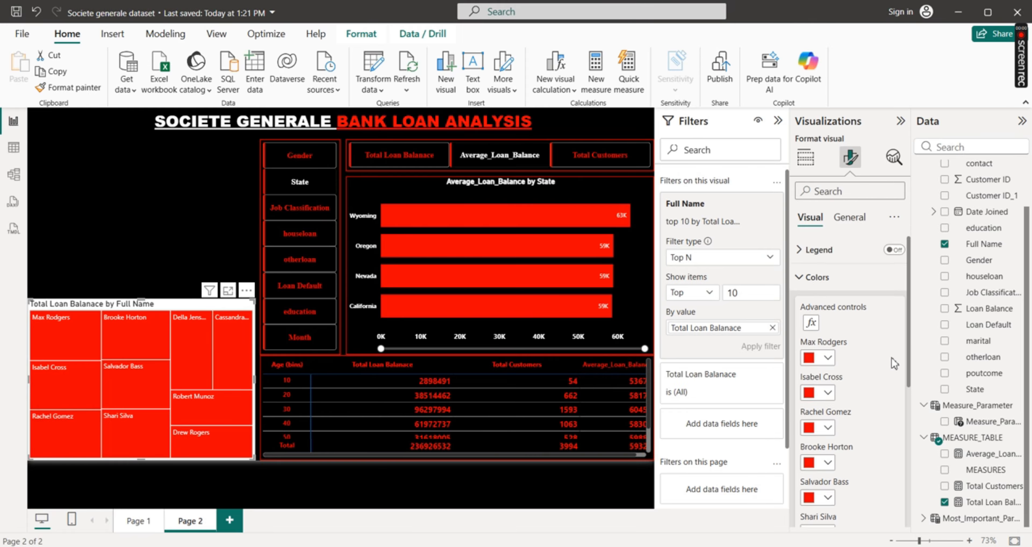
pyautogui.click(801, 280)
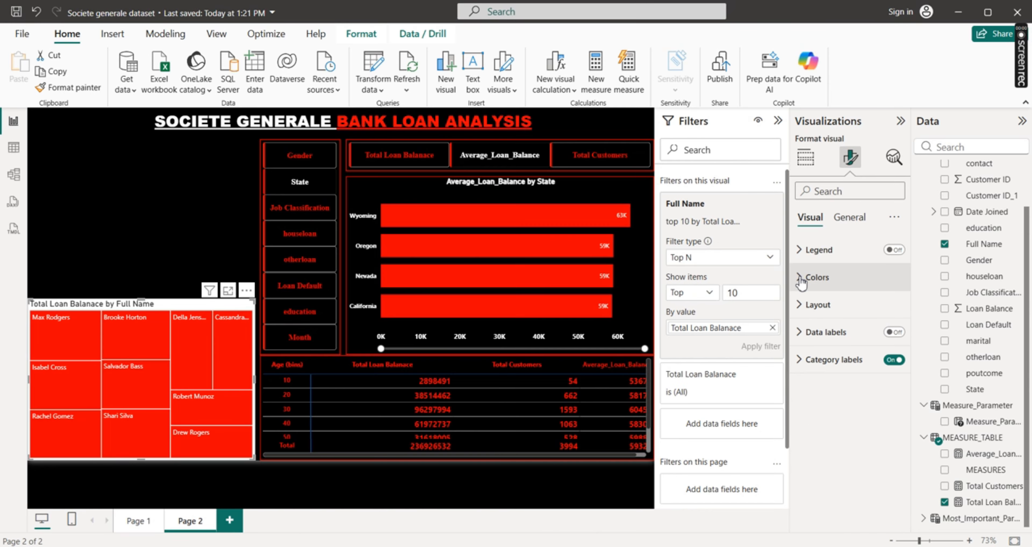
# Turn on data labels for the treemap, leaving its layout settings as they are
pyautogui.click(802, 308)
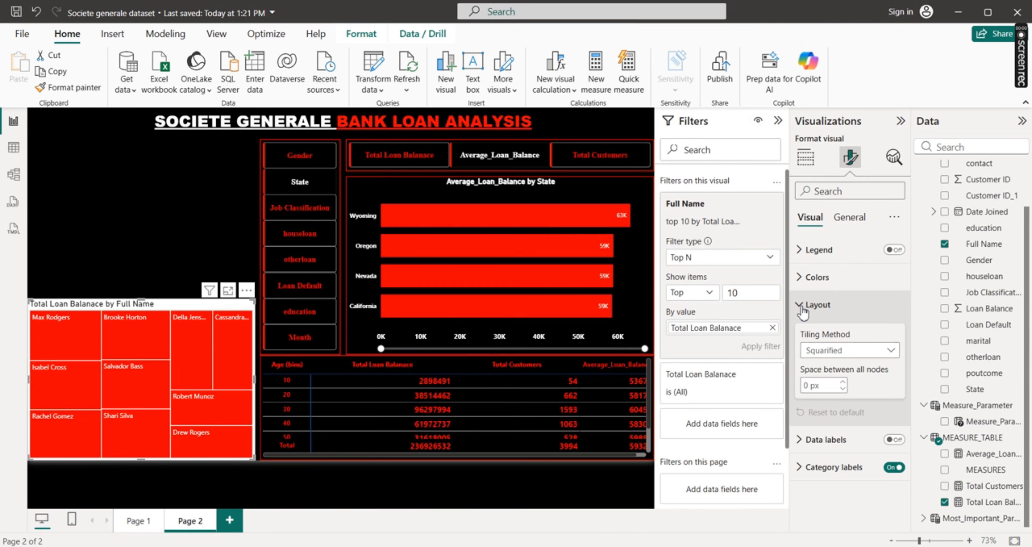
pyautogui.click(802, 311)
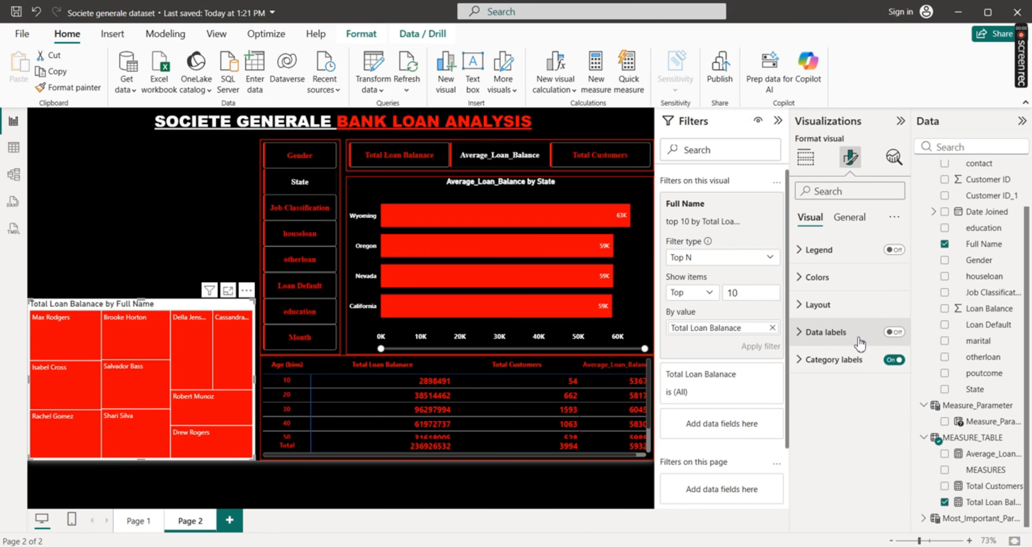
pyautogui.click(896, 332)
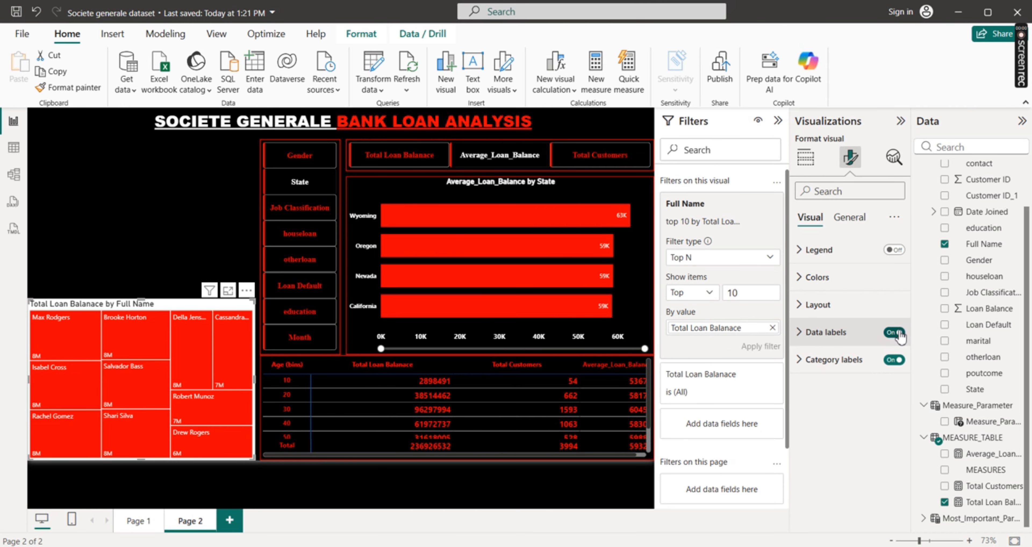
# Make the treemap's data label values bold and black with font size 10
pyautogui.click(802, 334)
pyautogui.click(808, 418)
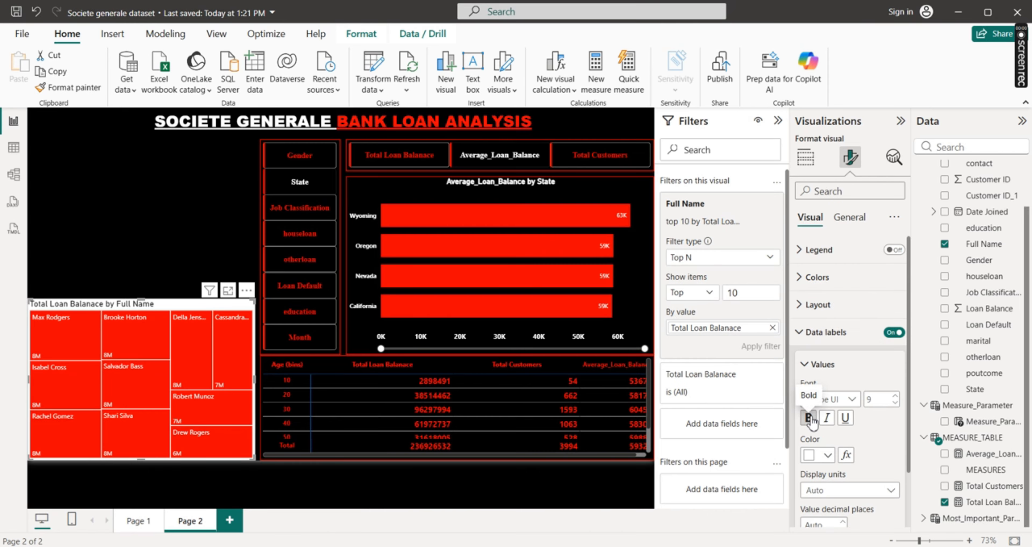
pyautogui.click(828, 455)
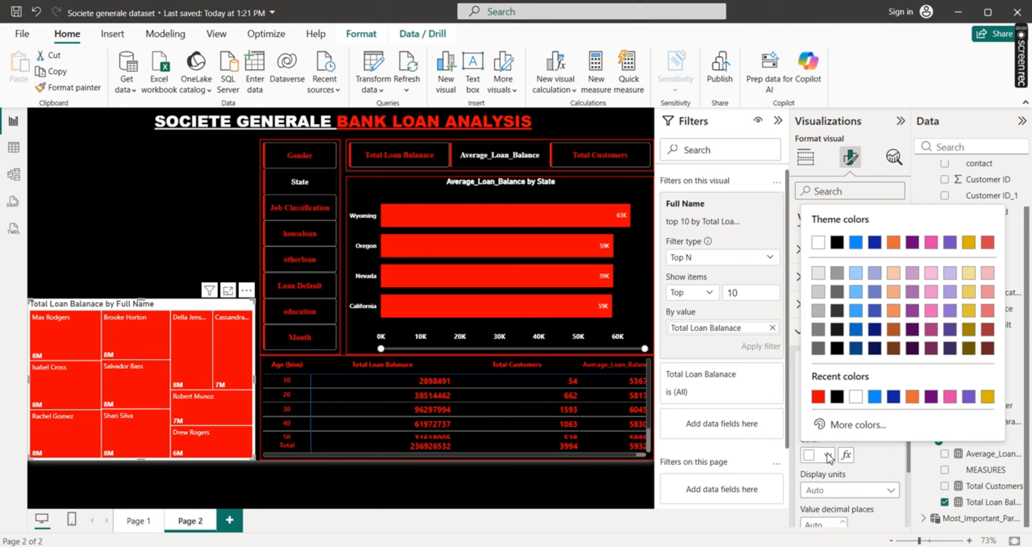
pyautogui.click(837, 396)
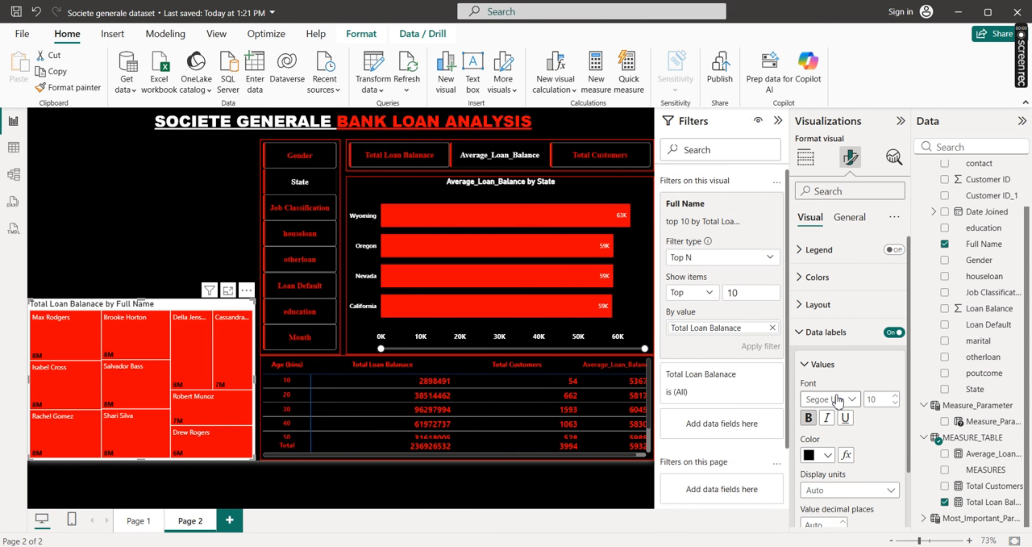
pyautogui.click(807, 336)
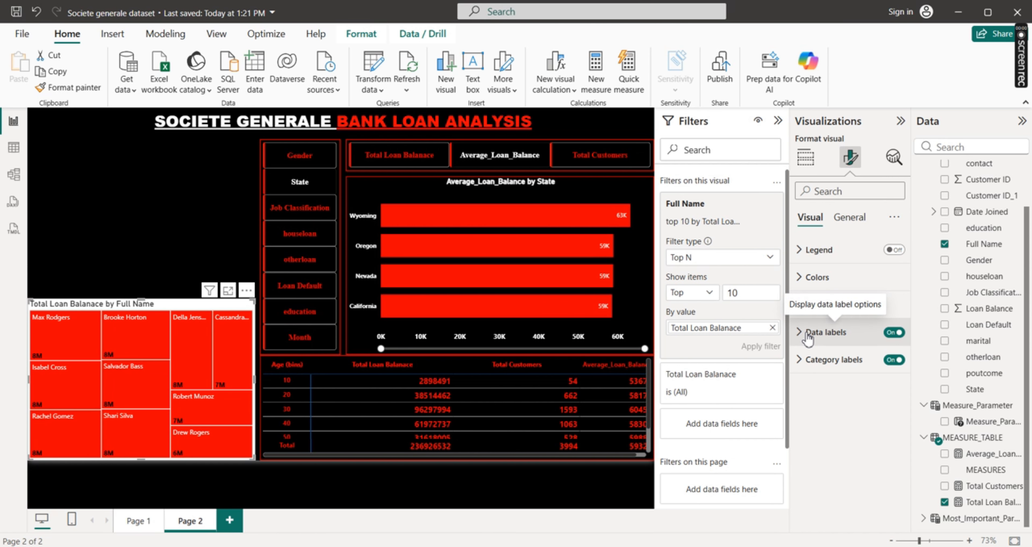
# Make the treemap's category labels bold
pyautogui.click(801, 365)
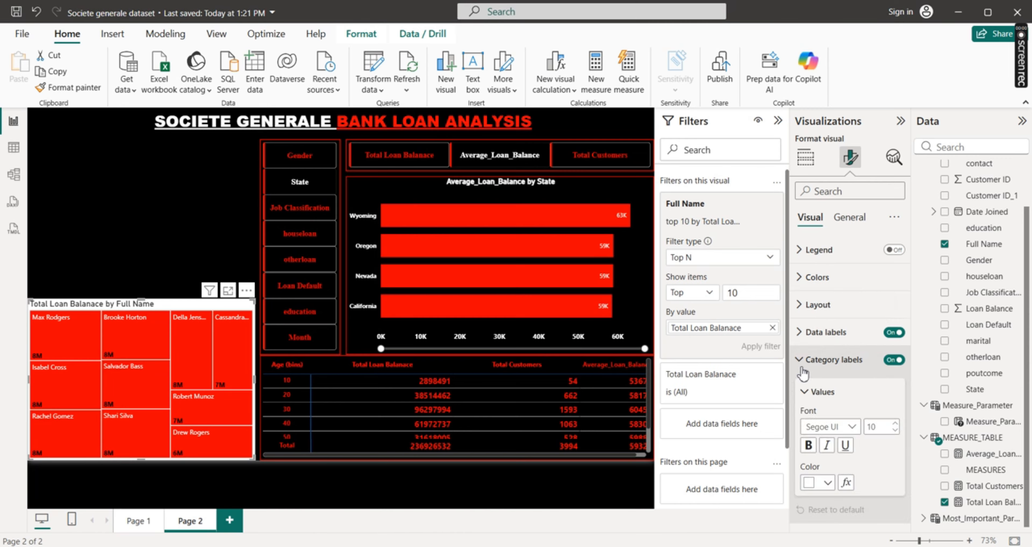
pyautogui.click(808, 444)
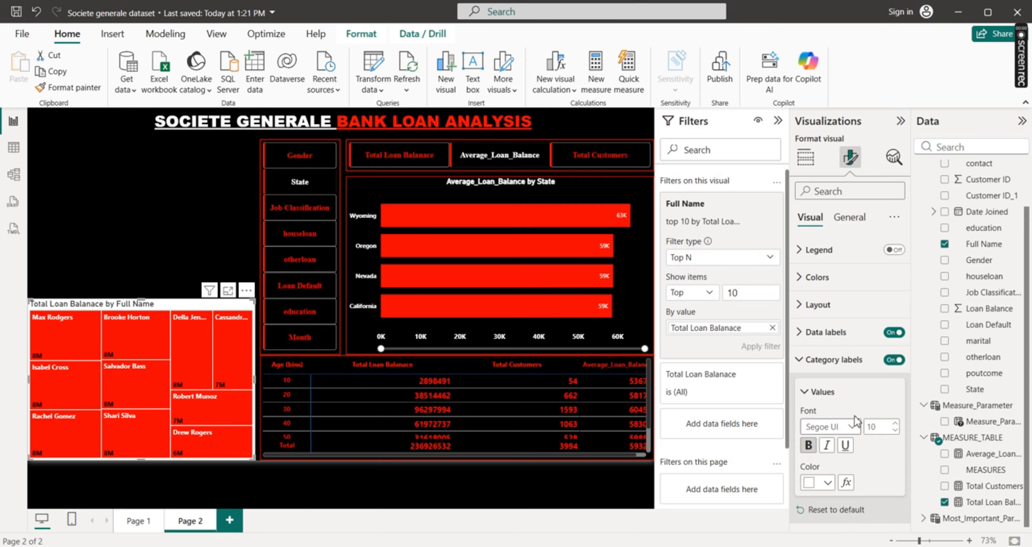
pyautogui.click(799, 359)
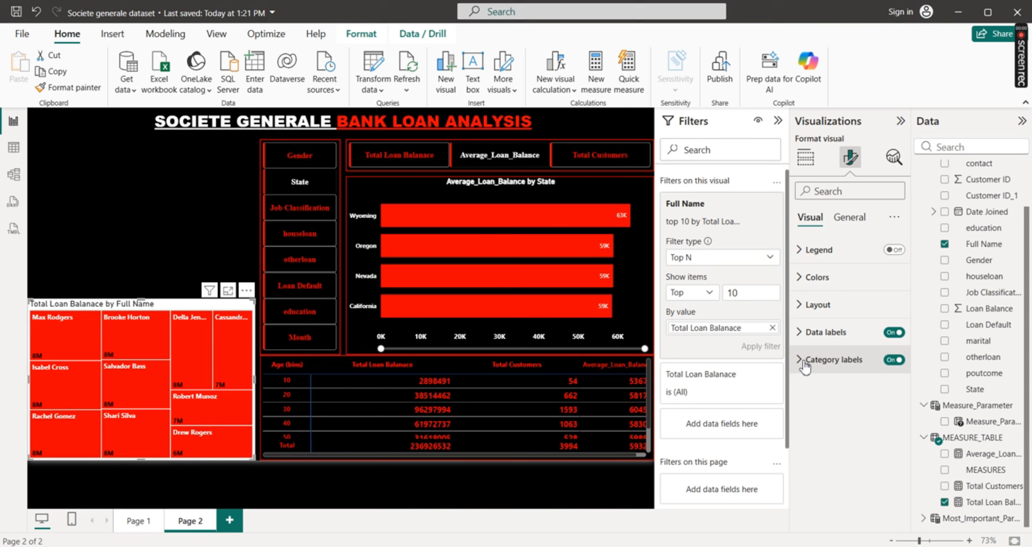
# Turn off the treemap's background
pyautogui.click(848, 220)
pyautogui.click(804, 307)
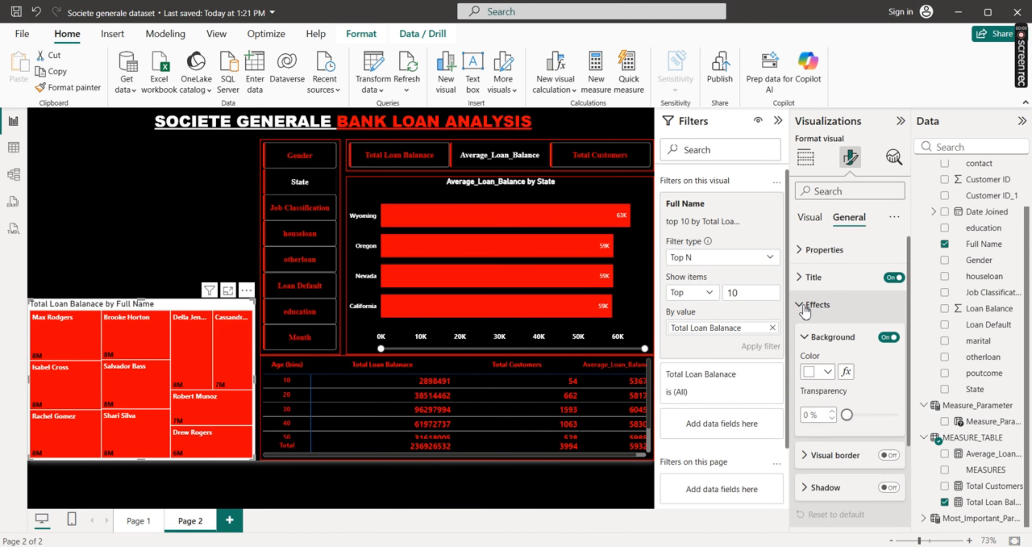
pyautogui.click(888, 336)
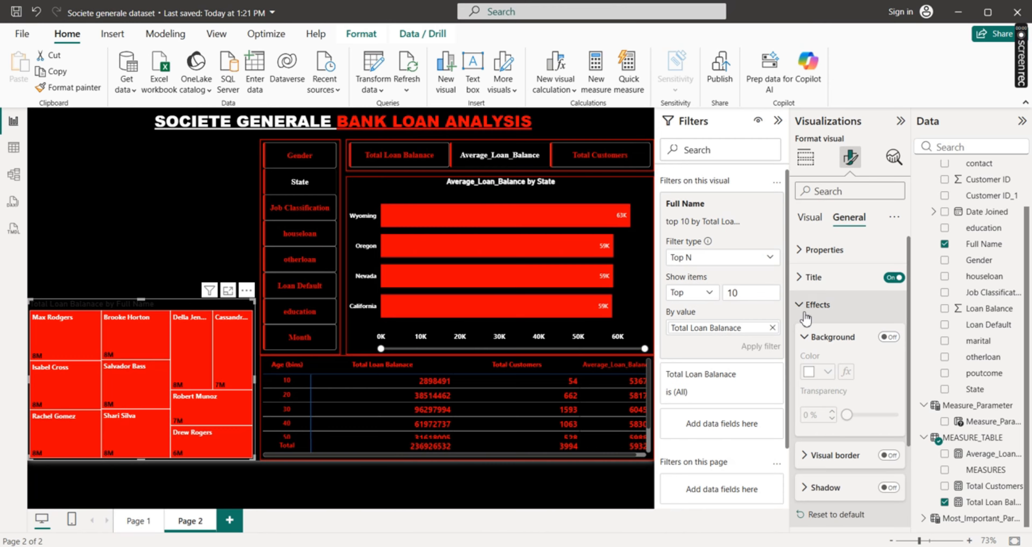
pyautogui.click(803, 305)
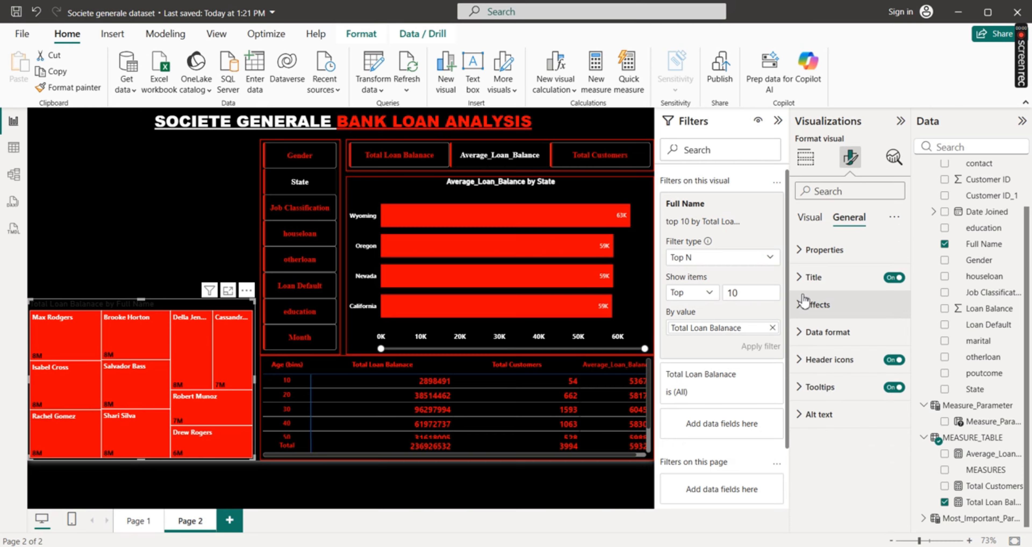
# Format the treemap's title as bold white text at size 13 and center it horizontally
pyautogui.click(805, 279)
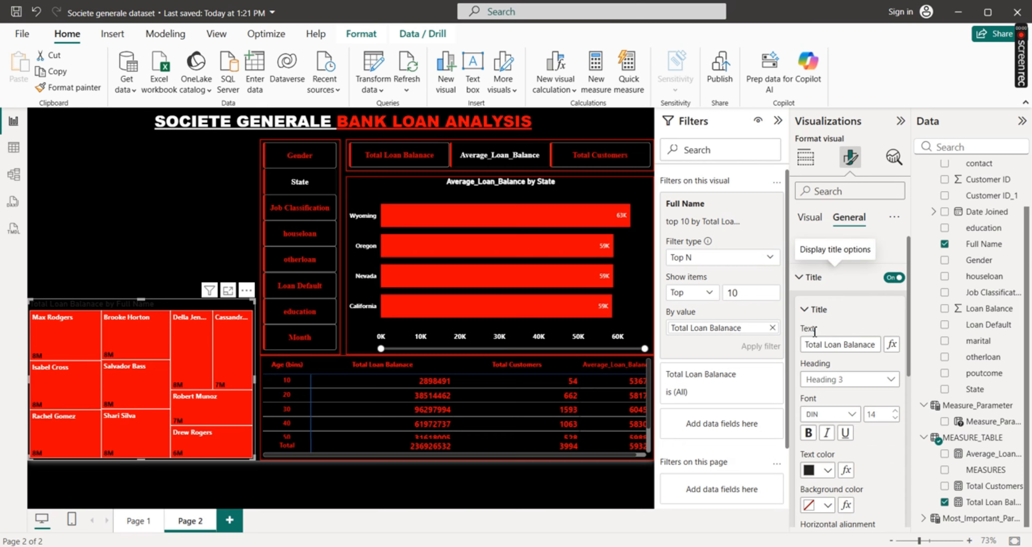
pyautogui.click(808, 434)
pyautogui.click(828, 471)
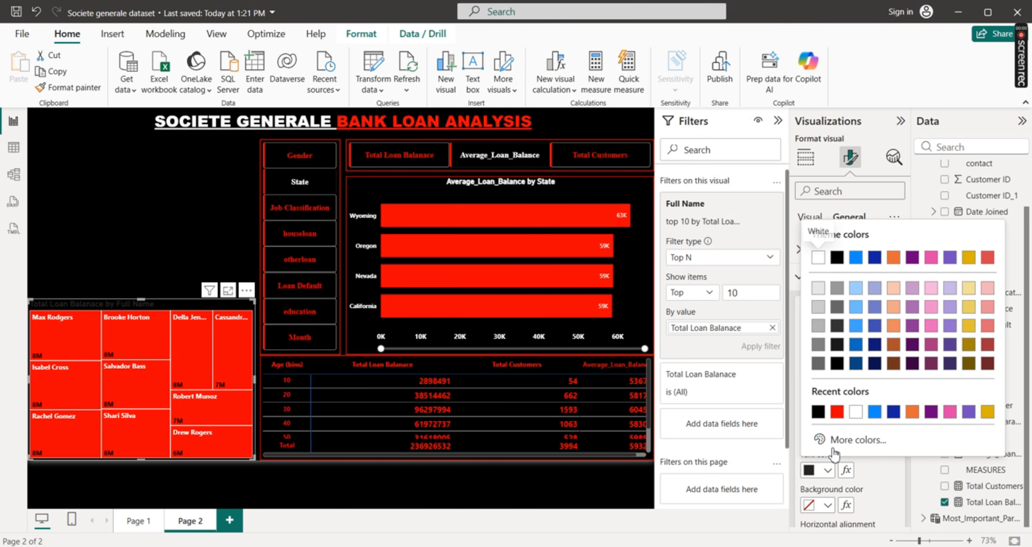
pyautogui.click(859, 413)
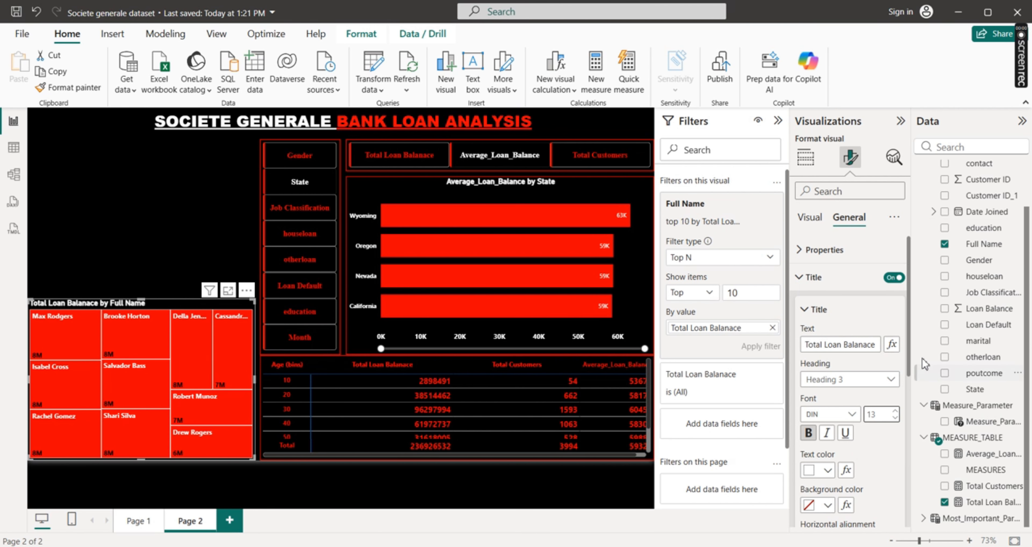
pyautogui.scroll(-5, 912, 354)
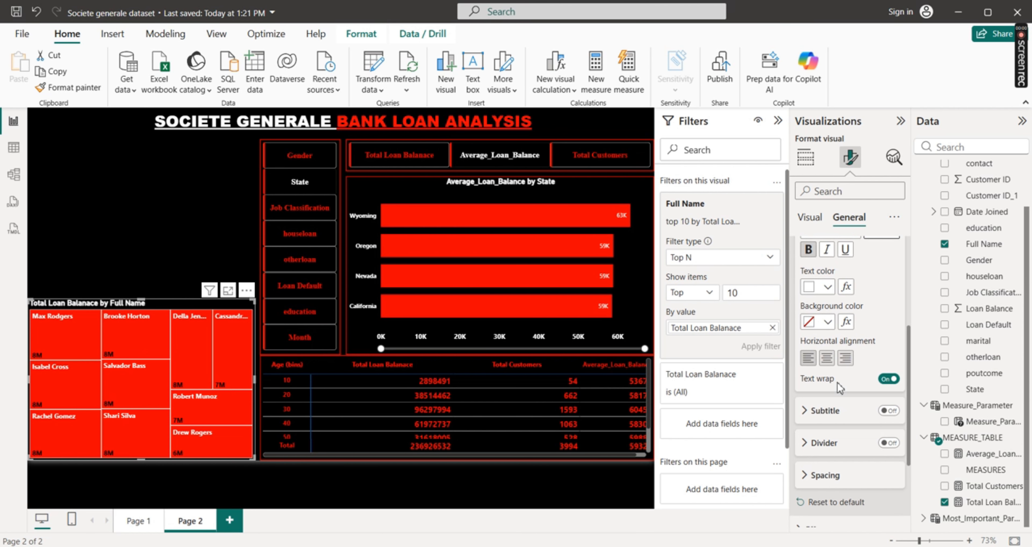
pyautogui.click(828, 358)
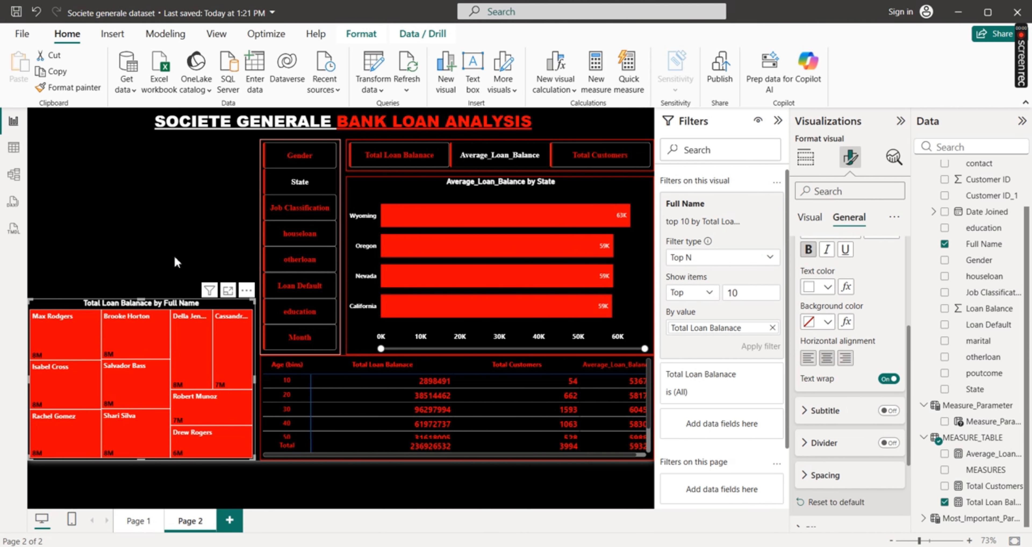
pyautogui.click(158, 231)
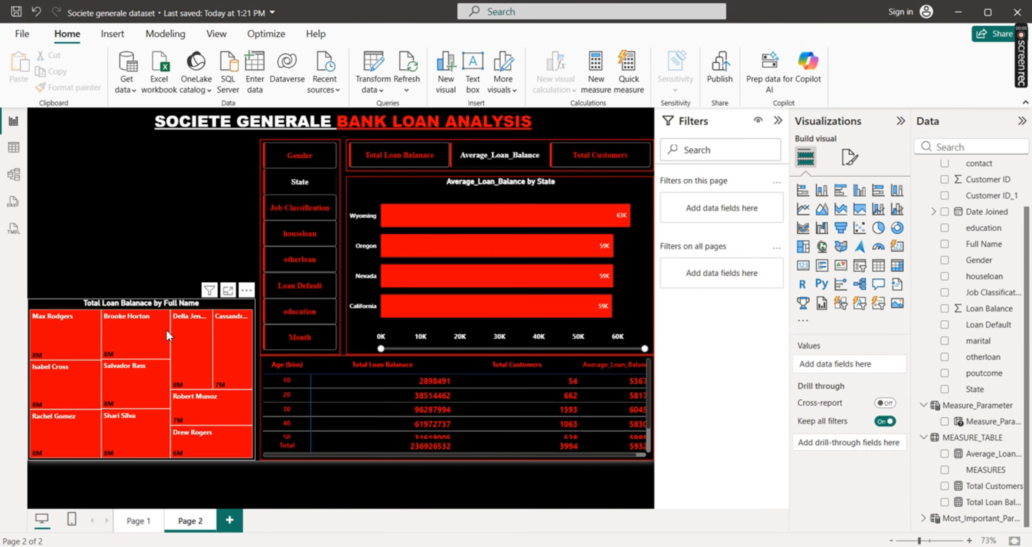
# Turn on a visual border for the treemap, colored red and 2 px wide
pyautogui.click(156, 304)
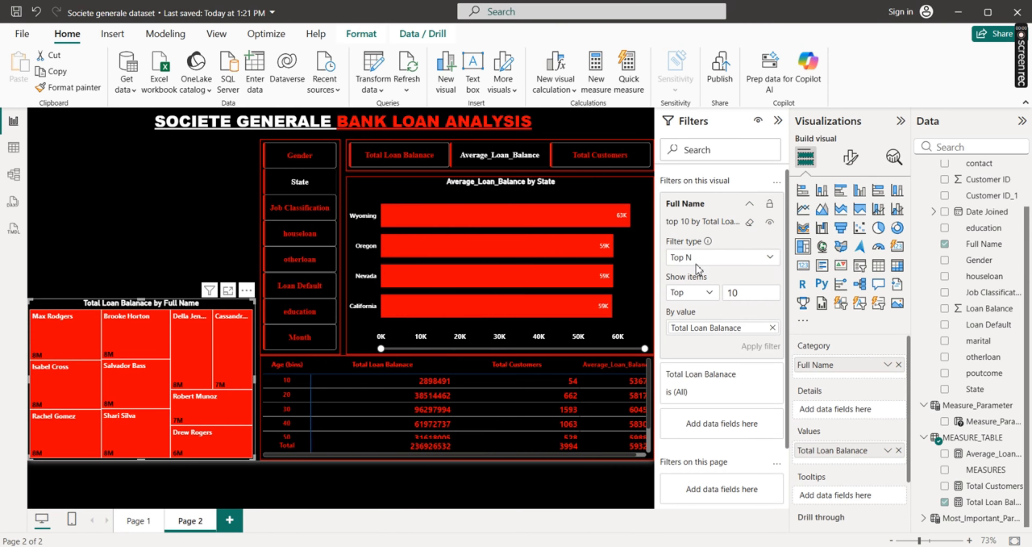
pyautogui.click(854, 159)
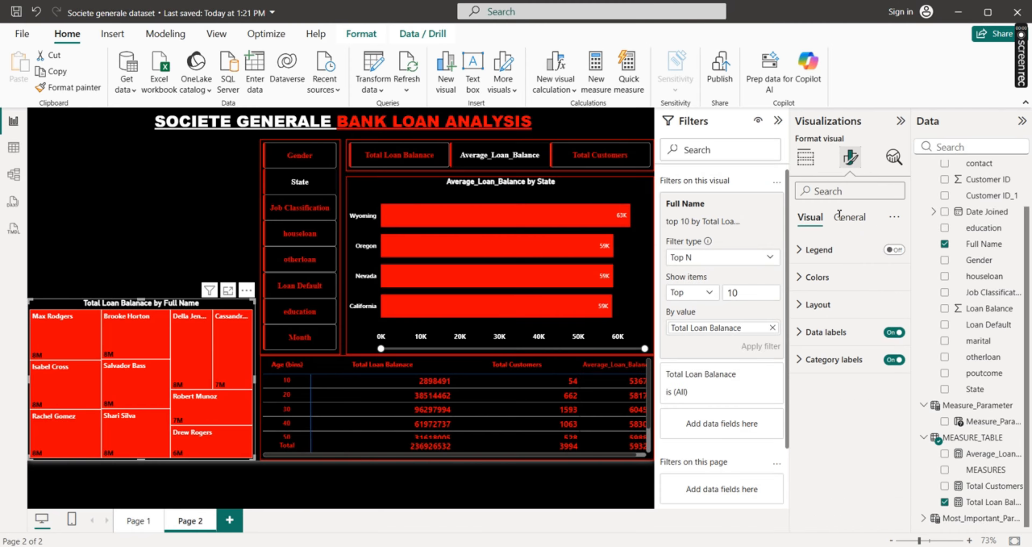
pyautogui.click(854, 220)
pyautogui.click(817, 305)
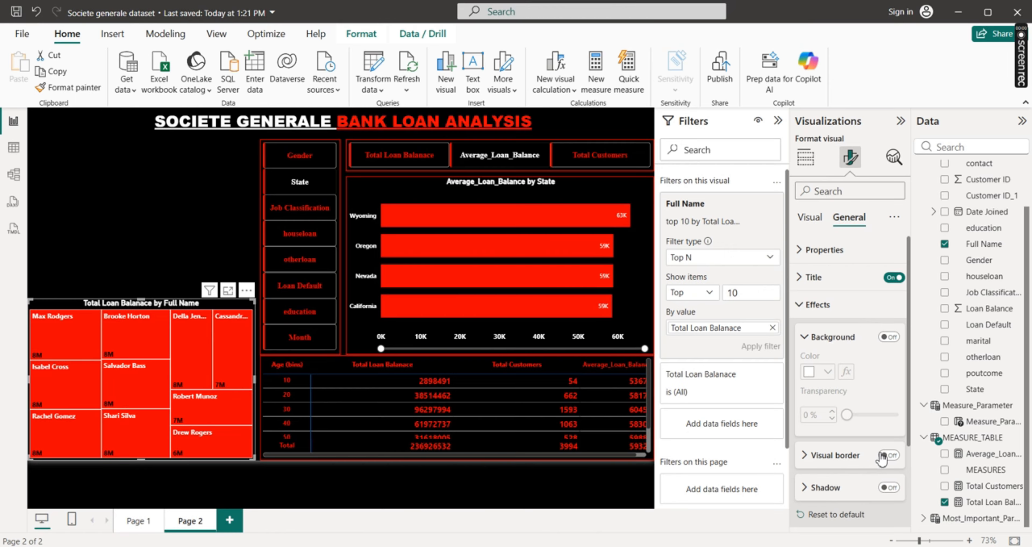
pyautogui.click(892, 457)
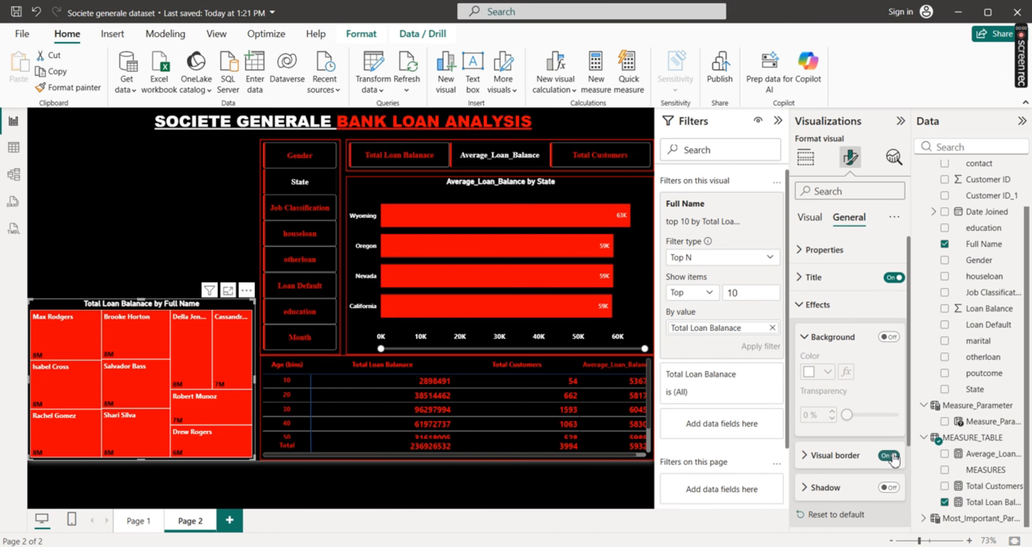
pyautogui.click(808, 457)
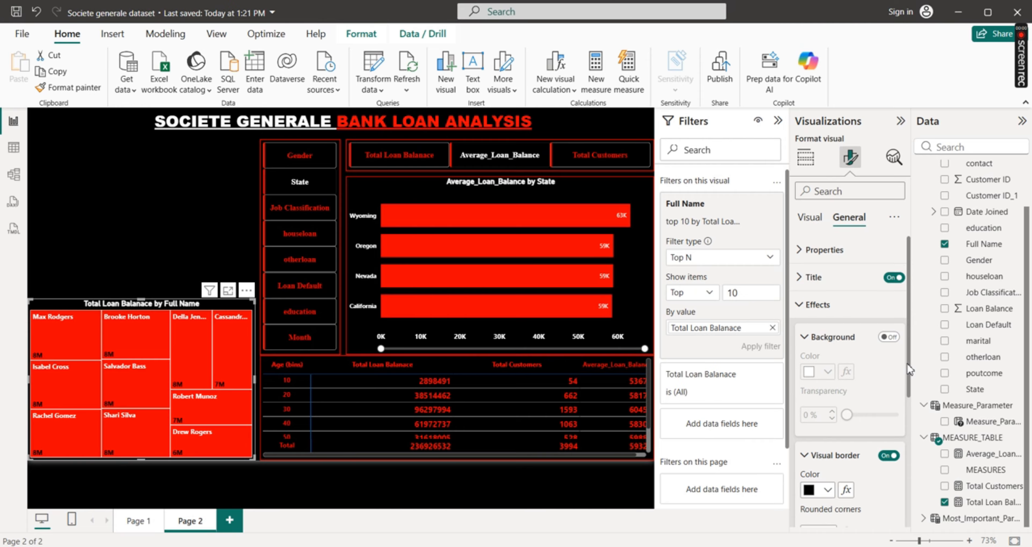
pyautogui.moveTo(909, 368); pyautogui.dragTo(914, 446)
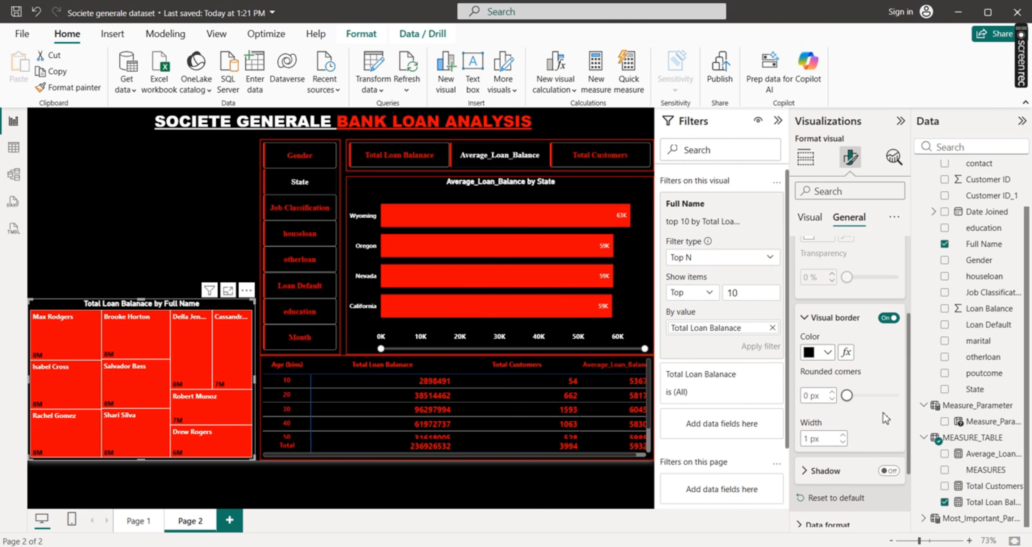
pyautogui.click(829, 352)
pyautogui.click(856, 293)
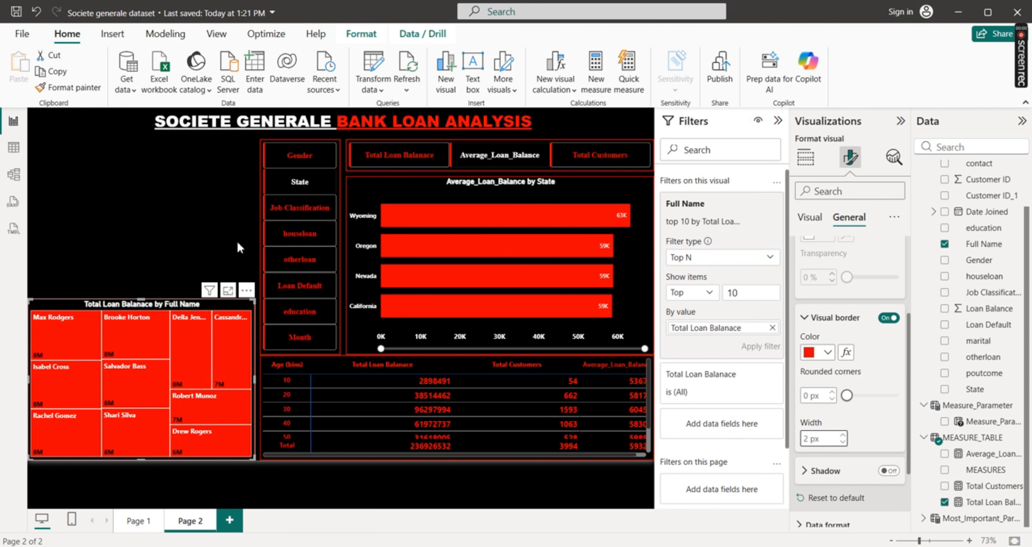
pyautogui.click(189, 213)
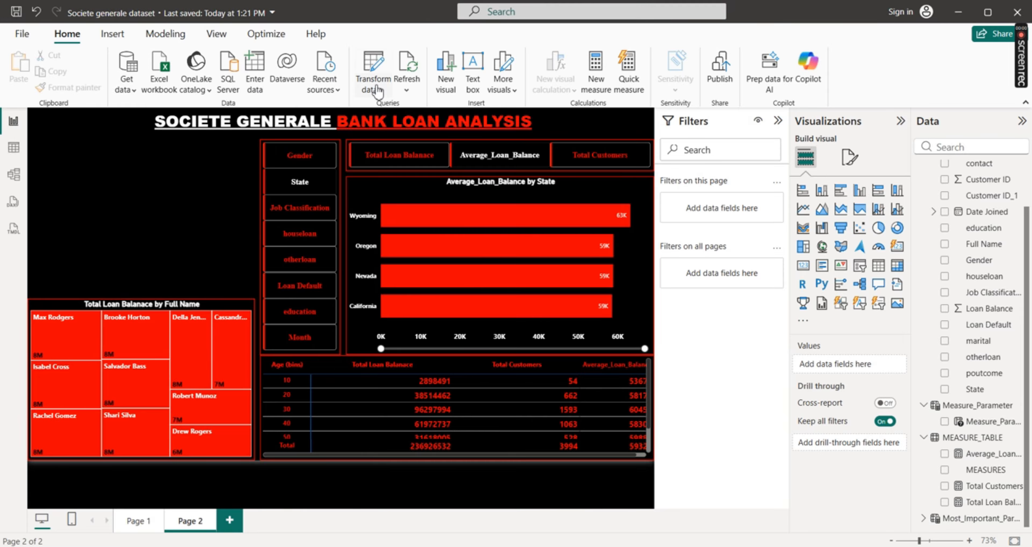
# Insert an empty image element on Page 2 and dismiss the sign-in prompt
pyautogui.click(111, 33)
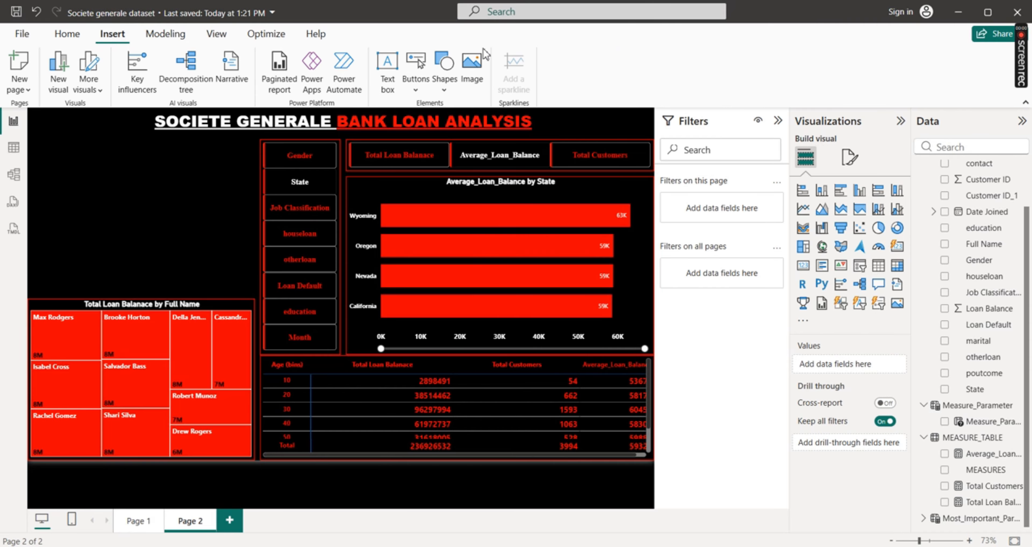
pyautogui.click(473, 74)
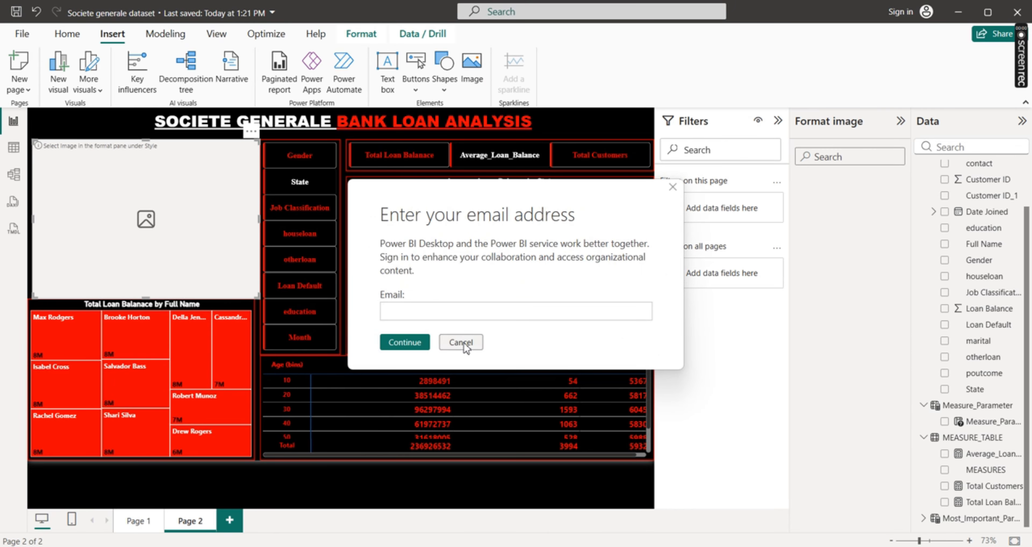
pyautogui.click(461, 342)
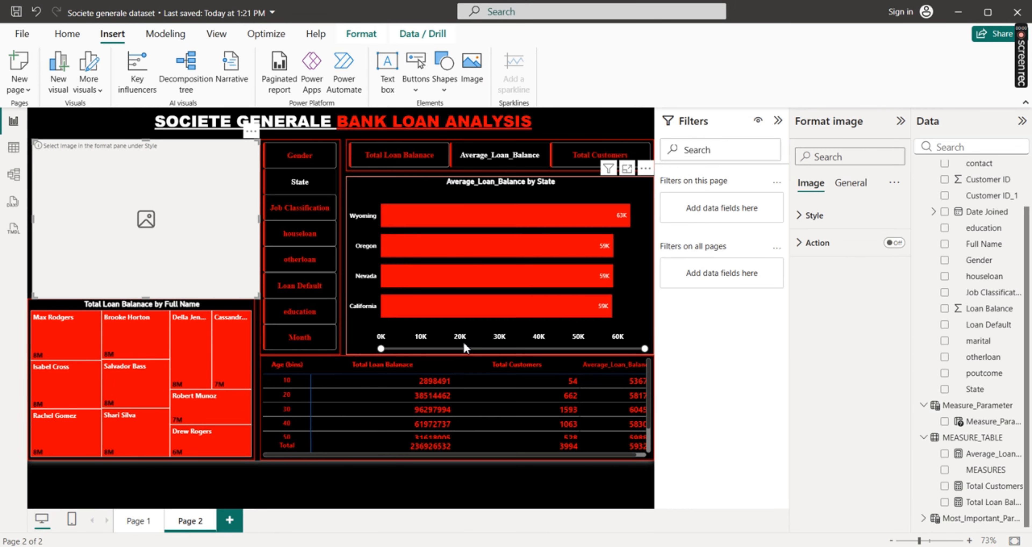
# Load the "societe generale" PNG from Downloads into the image element, dismiss the sign-in prompt, and align the logo with the treemap below
pyautogui.click(802, 216)
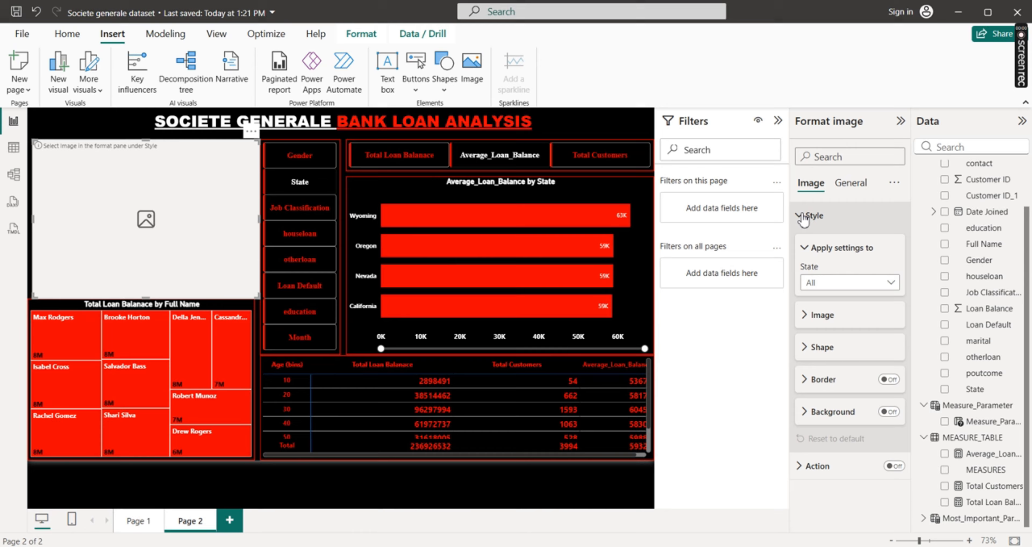
pyautogui.click(804, 316)
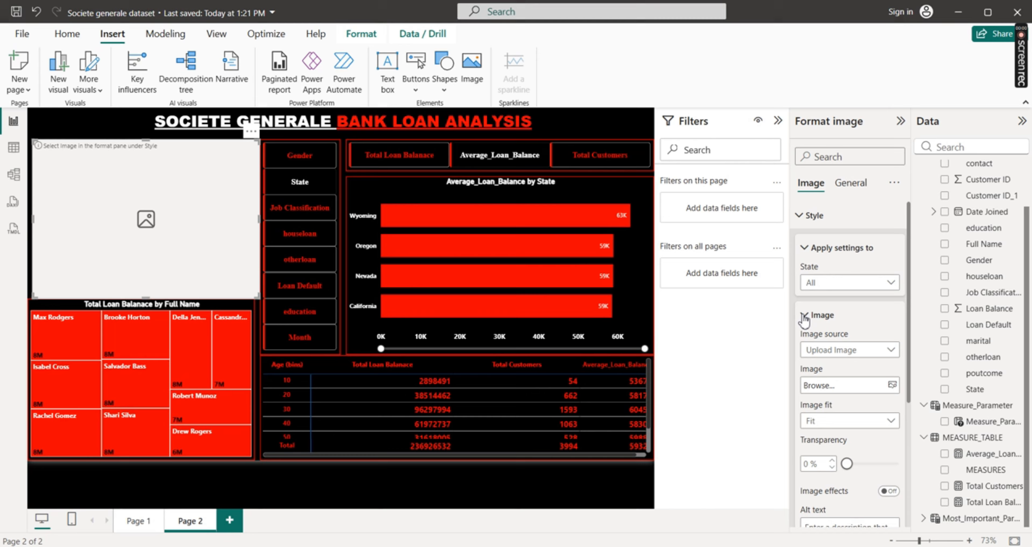
pyautogui.click(892, 386)
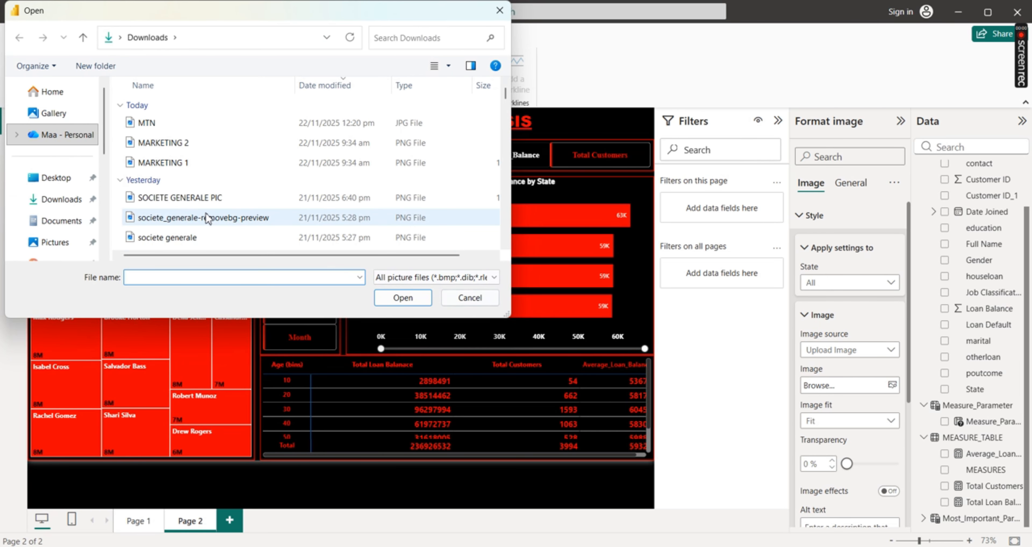
pyautogui.click(197, 199)
pyautogui.click(274, 237)
pyautogui.click(403, 298)
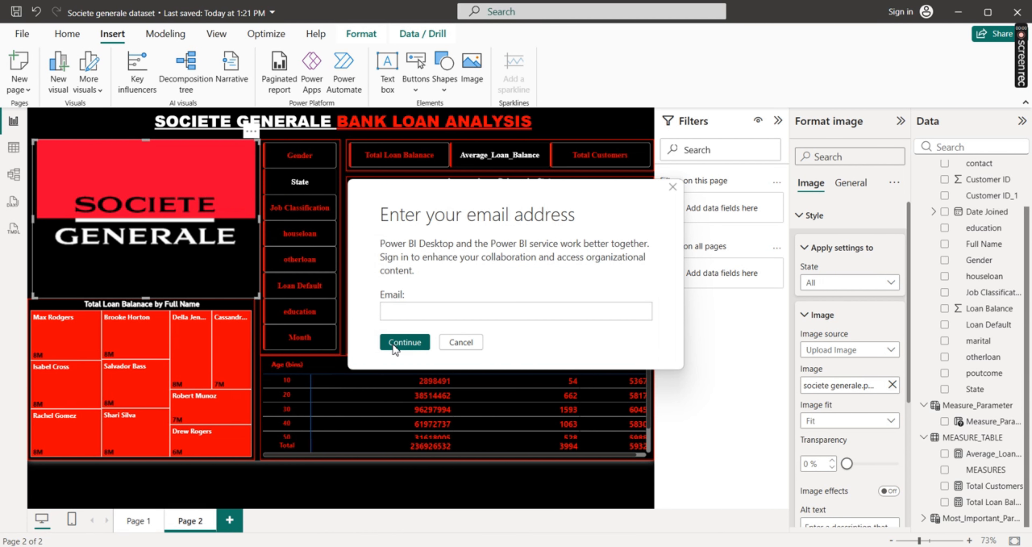
pyautogui.click(459, 342)
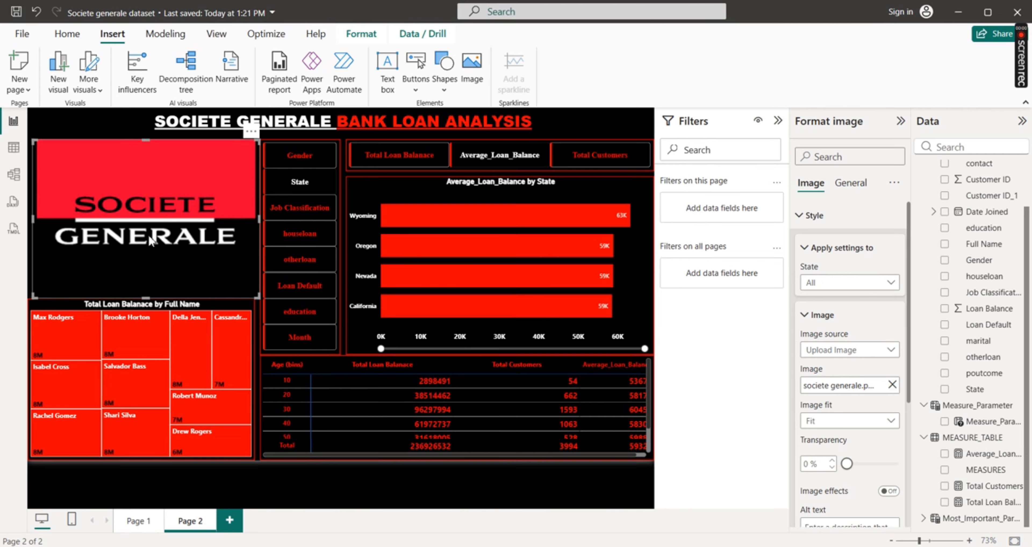
pyautogui.moveTo(148, 235); pyautogui.dragTo(144, 234)
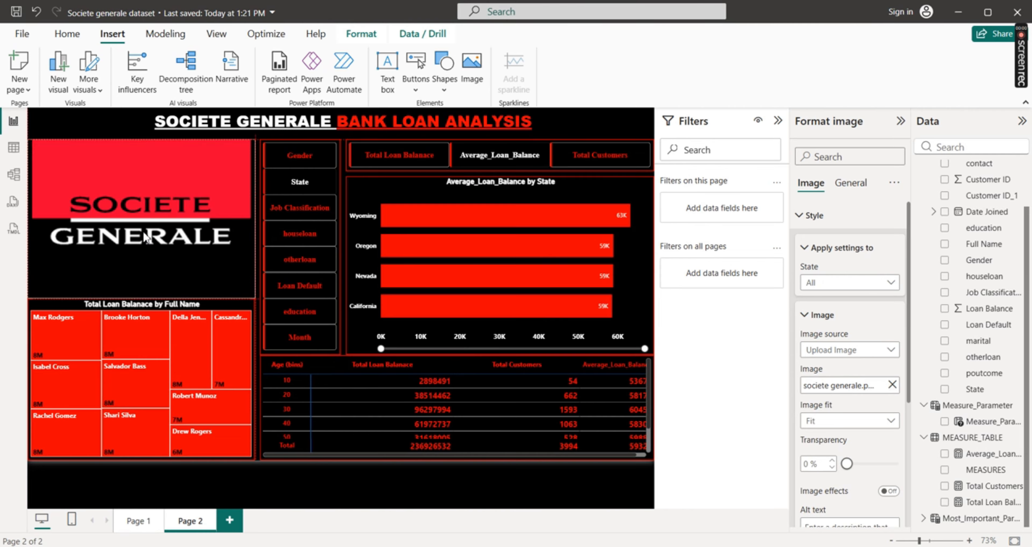